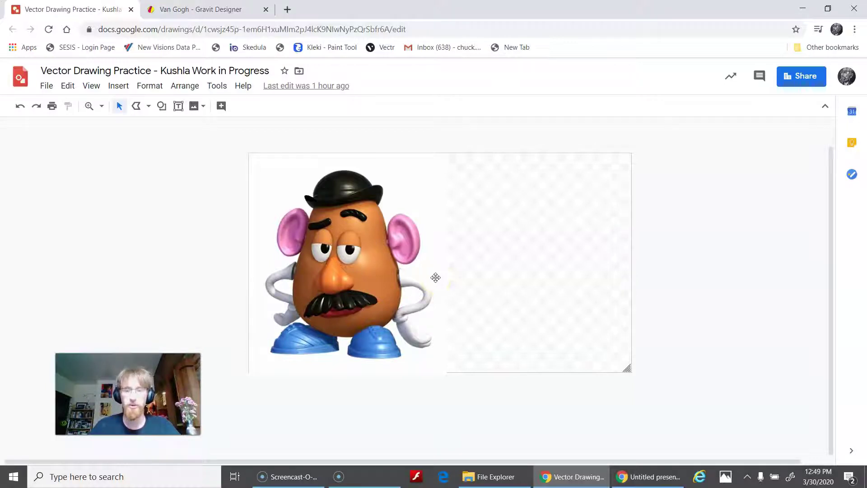
Examine the Mr. Potato Head reference image at several magnifications
{"action": "scroll", "coordinate": [435, 278], "scroll_direction": "up", "scroll_amount": 3}
{"action": "scroll", "coordinate": [436, 277], "scroll_direction": "up", "scroll_amount": 5}
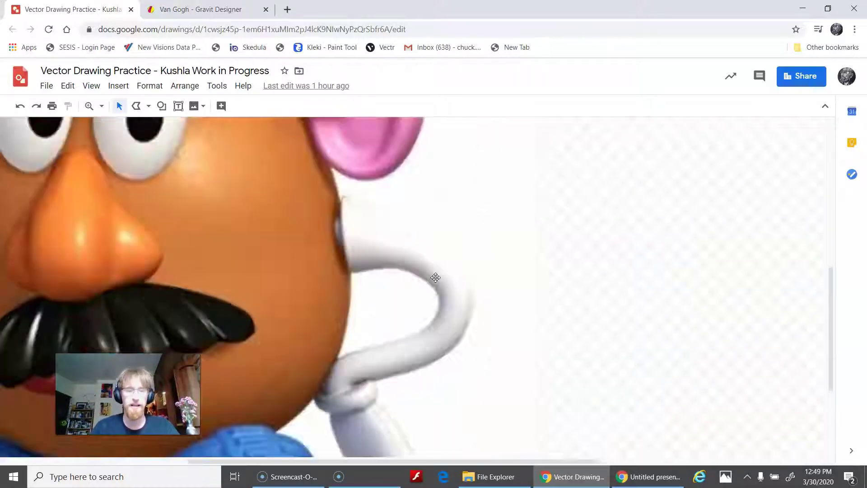
{"action": "scroll", "coordinate": [436, 277], "scroll_direction": "down", "scroll_amount": 8}
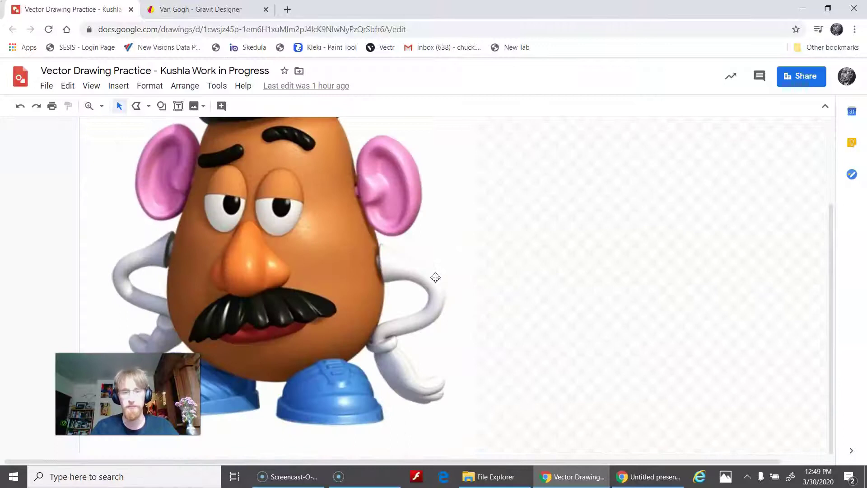
{"action": "scroll", "coordinate": [436, 277], "scroll_direction": "up", "scroll_amount": 3}
{"action": "scroll", "coordinate": [435, 278], "scroll_direction": "up", "scroll_amount": 2}
{"action": "scroll", "coordinate": [435, 278], "scroll_direction": "down", "scroll_amount": 5}
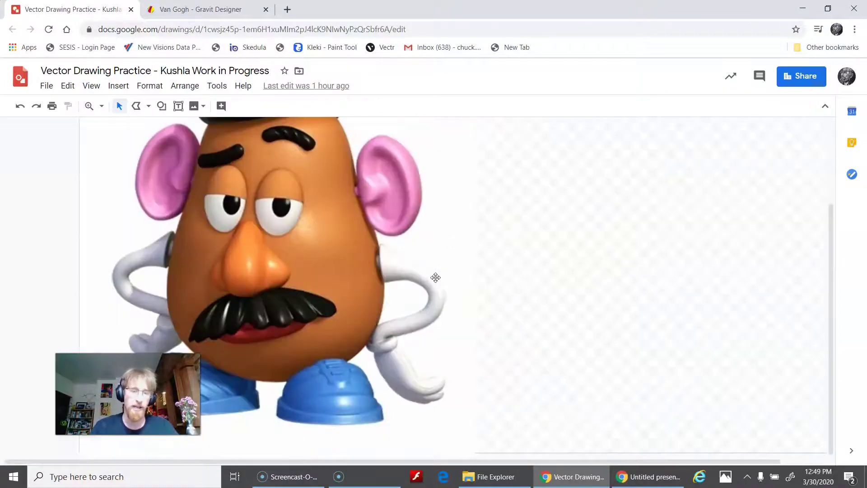
{"action": "scroll", "coordinate": [435, 278], "scroll_direction": "down", "scroll_amount": 2}
{"action": "scroll", "coordinate": [435, 277], "scroll_direction": "up", "scroll_amount": 2}
{"action": "scroll", "coordinate": [436, 277], "scroll_direction": "up", "scroll_amount": 1}
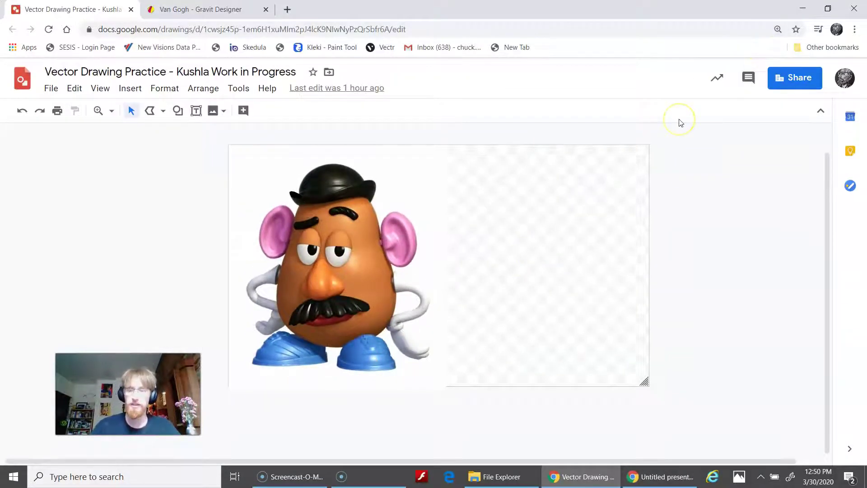
{"action": "scroll", "coordinate": [681, 123], "scroll_direction": "down", "scroll_amount": 1}
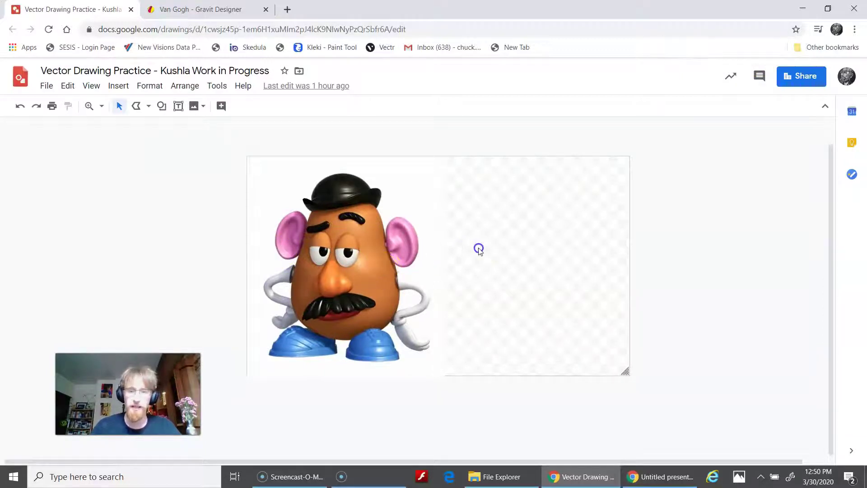
Examine the enlarged reference image across the arms, ears, face and hat
{"action": "left_click", "coordinate": [405, 248]}
{"action": "scroll", "coordinate": [405, 248], "scroll_direction": "up", "scroll_amount": 3}
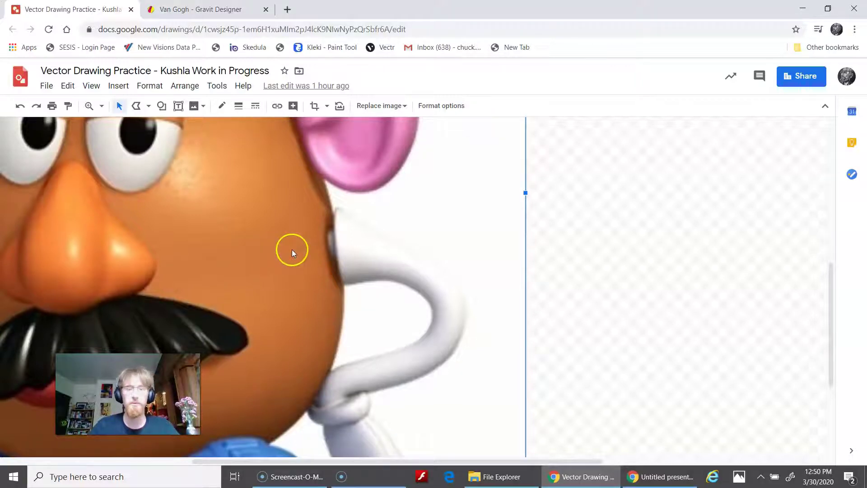
{"action": "scroll", "coordinate": [292, 249], "scroll_direction": "down", "scroll_amount": 3}
{"action": "scroll", "coordinate": [303, 275], "scroll_direction": "up", "scroll_amount": 5}
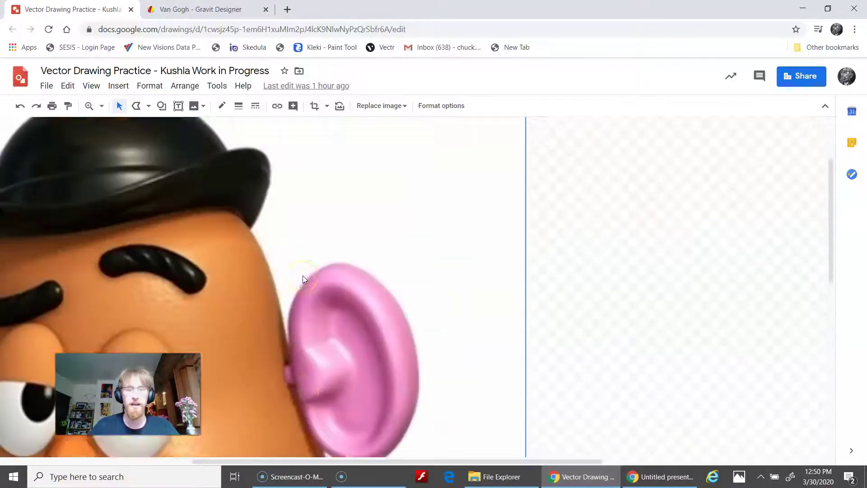
{"action": "scroll", "coordinate": [302, 276], "scroll_direction": "down", "scroll_amount": 2}
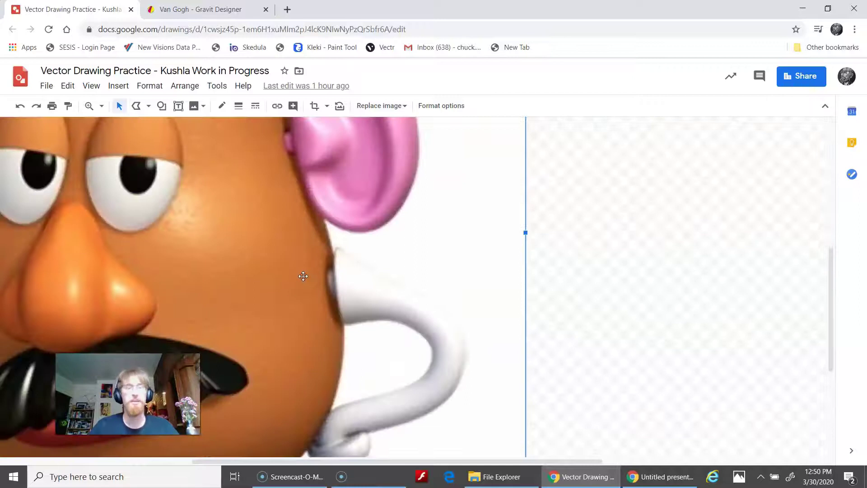
{"action": "scroll", "coordinate": [394, 329], "scroll_direction": "left", "scroll_amount": 8}
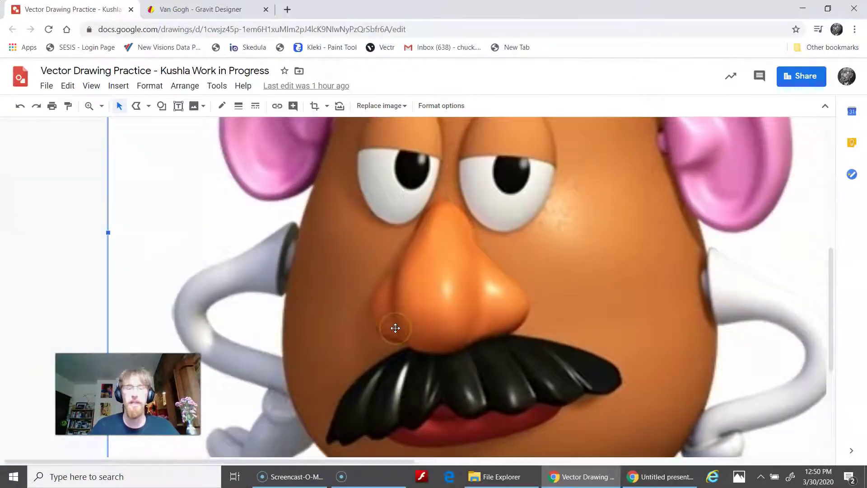
{"action": "scroll", "coordinate": [395, 329], "scroll_direction": "right", "scroll_amount": 7}
{"action": "scroll", "coordinate": [395, 328], "scroll_direction": "right", "scroll_amount": 7}
{"action": "scroll", "coordinate": [392, 329], "scroll_direction": "left", "scroll_amount": 10}
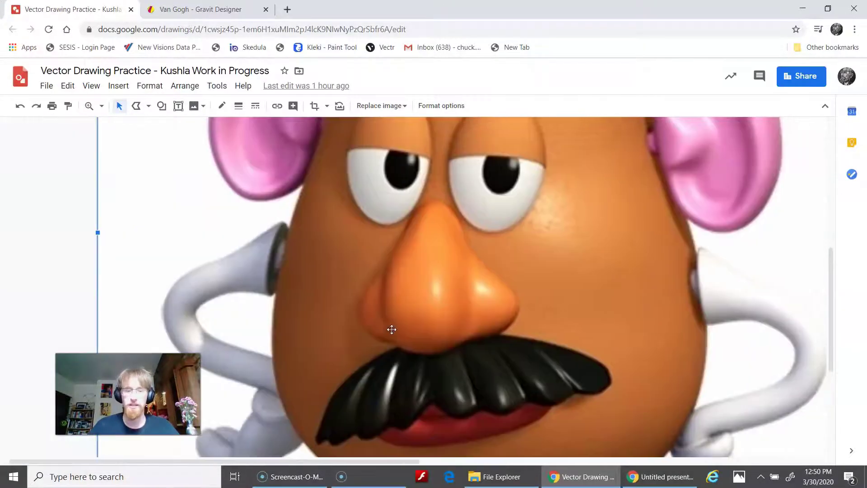
{"action": "scroll", "coordinate": [391, 329], "scroll_direction": "right", "scroll_amount": 7}
{"action": "scroll", "coordinate": [389, 332], "scroll_direction": "left", "scroll_amount": 10}
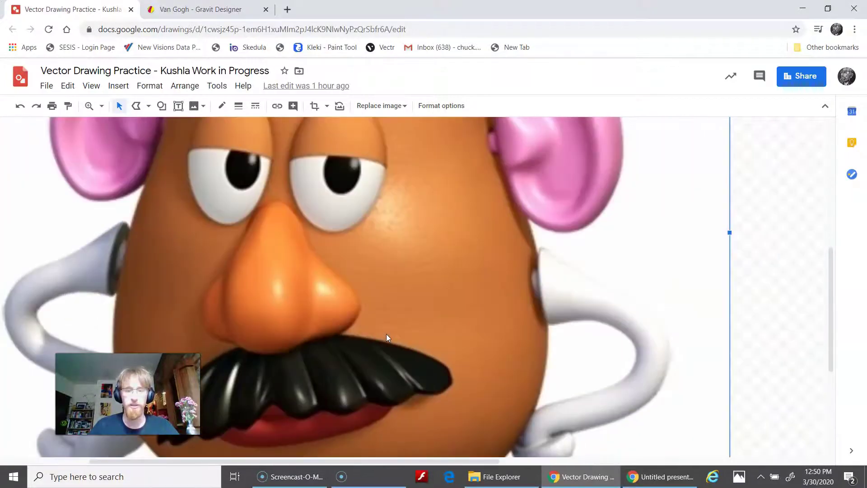
{"action": "scroll", "coordinate": [387, 335], "scroll_direction": "left", "scroll_amount": 3}
{"action": "scroll", "coordinate": [386, 335], "scroll_direction": "right", "scroll_amount": 2}
{"action": "scroll", "coordinate": [387, 335], "scroll_direction": "down", "scroll_amount": 1}
{"action": "scroll", "coordinate": [387, 336], "scroll_direction": "up", "scroll_amount": 5}
{"action": "scroll", "coordinate": [279, 420], "scroll_direction": "up", "scroll_amount": 3}
{"action": "scroll", "coordinate": [294, 368], "scroll_direction": "down", "scroll_amount": 4}
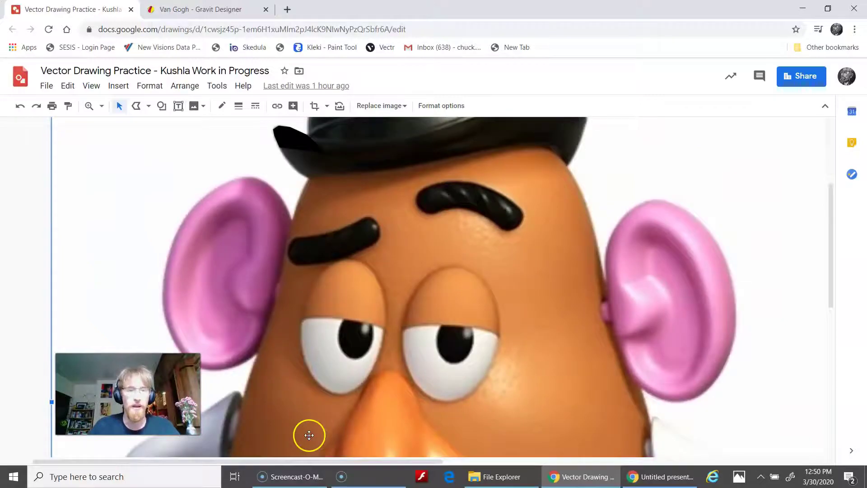
Activate the Polyline drawing tool for tracing over the reference image
{"action": "left_click", "coordinate": [149, 105]}
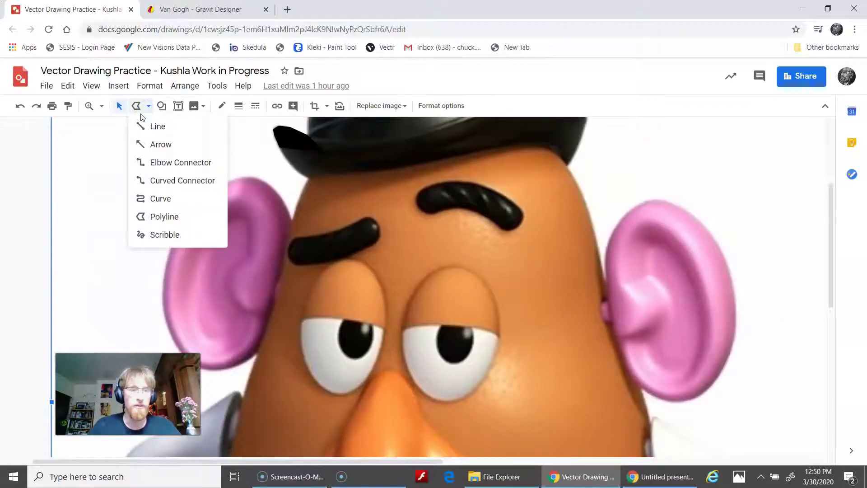
{"action": "left_click", "coordinate": [140, 126]}
{"action": "left_click", "coordinate": [147, 108]}
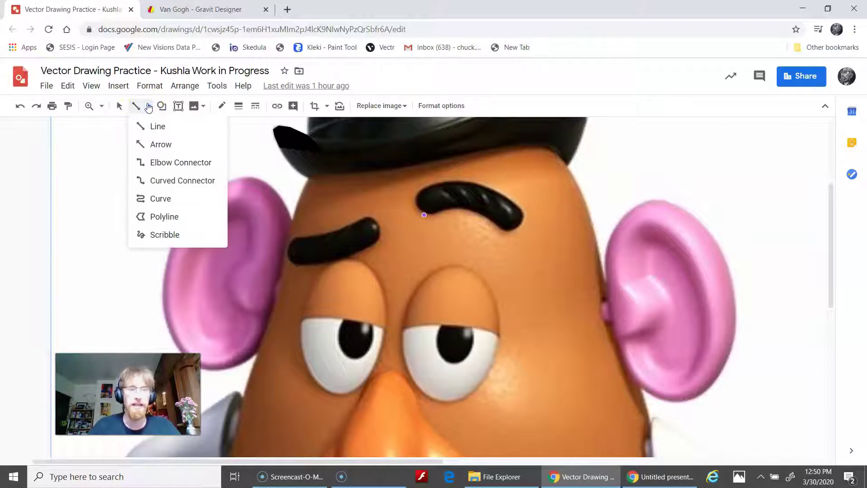
{"action": "left_click", "coordinate": [179, 216]}
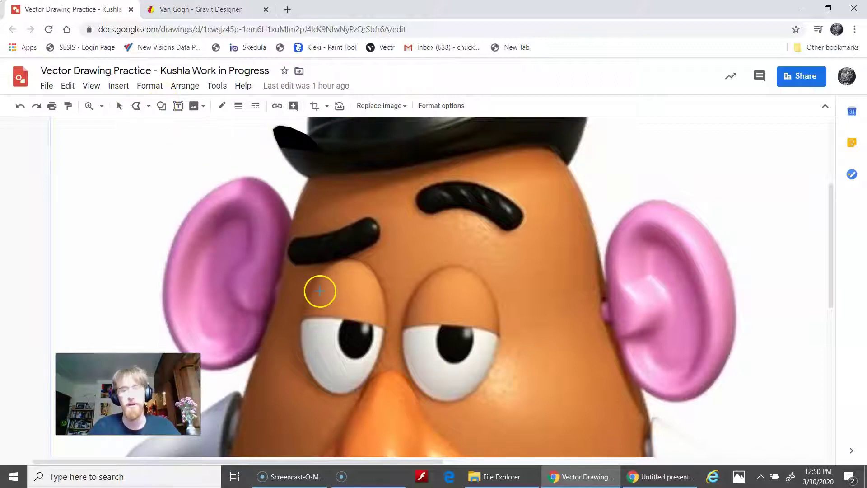
Examine the edges of the potato body from the hat down to the moustache and shoes
{"action": "scroll", "coordinate": [309, 257], "scroll_direction": "down", "scroll_amount": 5}
{"action": "scroll", "coordinate": [309, 257], "scroll_direction": "down", "scroll_amount": 3}
{"action": "scroll", "coordinate": [280, 260], "scroll_direction": "up", "scroll_amount": 8}
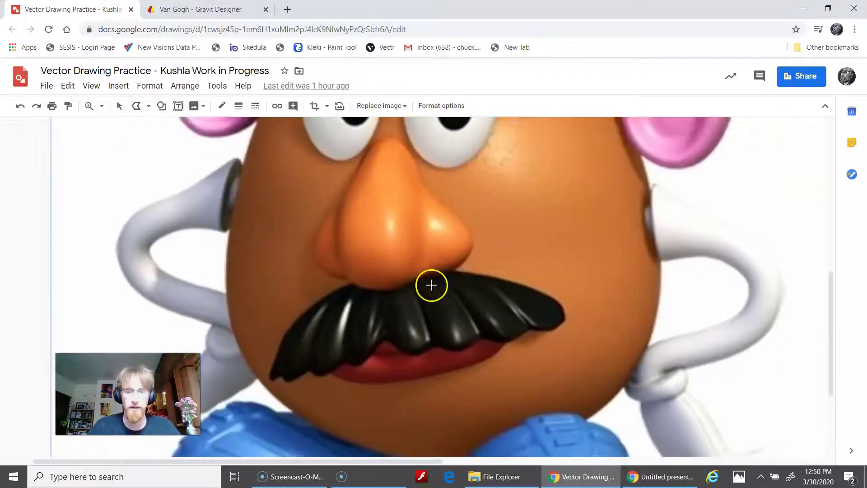
{"action": "scroll", "coordinate": [226, 253], "scroll_direction": "up", "scroll_amount": 5}
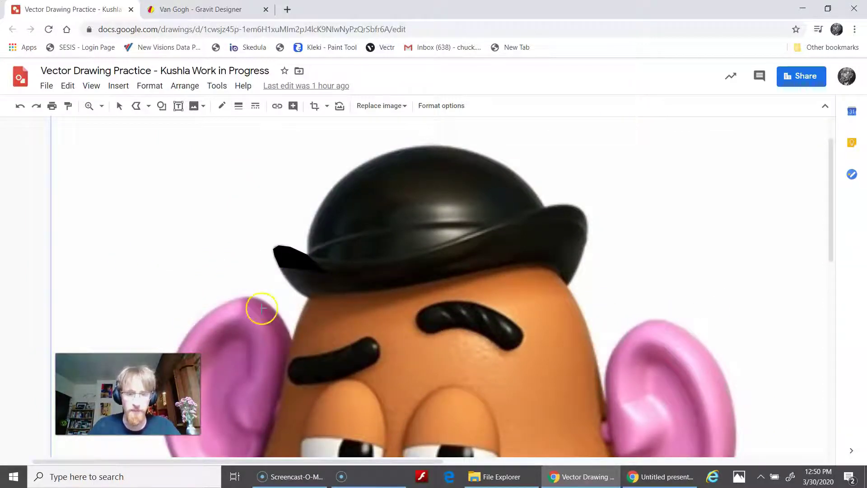
{"action": "scroll", "coordinate": [303, 294], "scroll_direction": "down", "scroll_amount": 4}
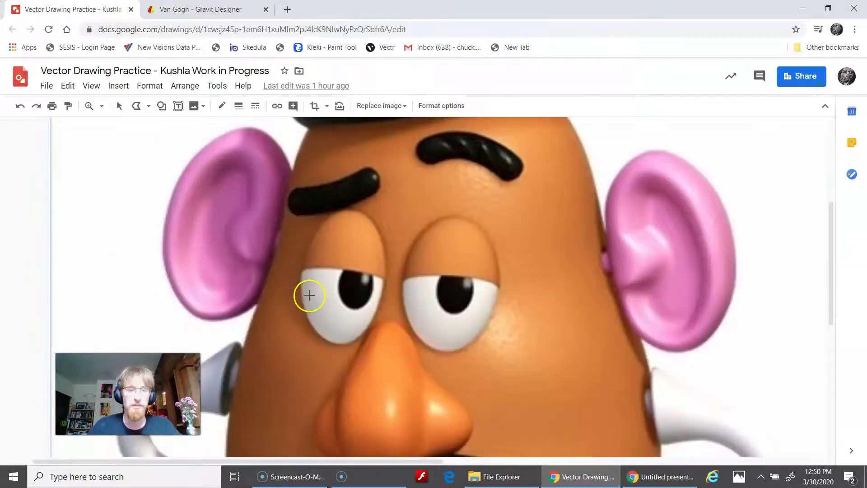
{"action": "scroll", "coordinate": [307, 309], "scroll_direction": "down", "scroll_amount": 3}
{"action": "scroll", "coordinate": [309, 312], "scroll_direction": "down", "scroll_amount": 1}
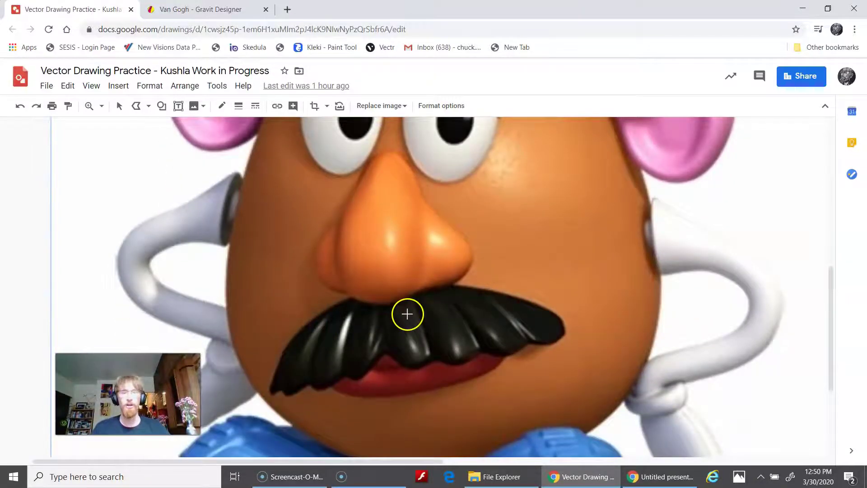
{"action": "scroll", "coordinate": [402, 310], "scroll_direction": "up", "scroll_amount": 5}
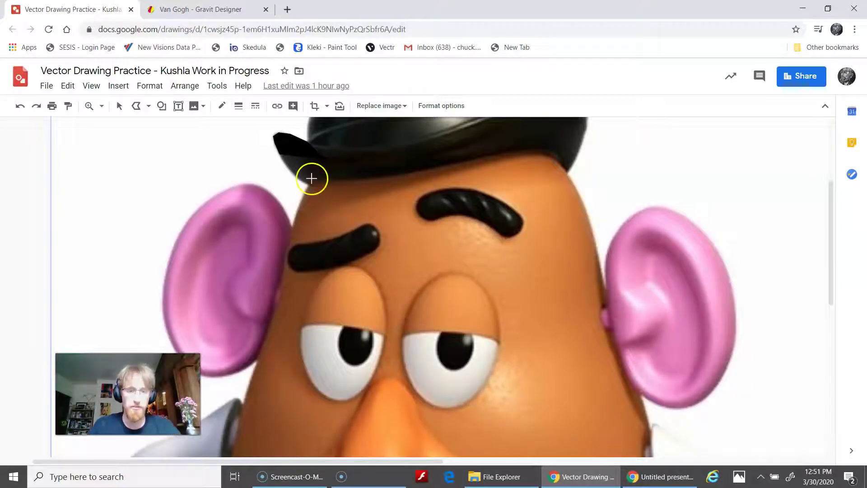
Start the body outline where the left side of the head meets the hat brim and trace down past the ear and arm
{"action": "left_click", "coordinate": [308, 185]}
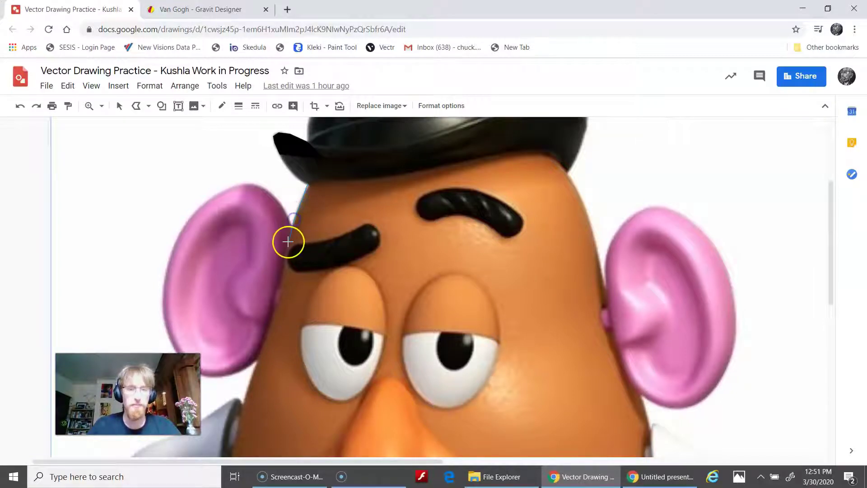
{"action": "scroll", "coordinate": [288, 242], "scroll_direction": "down", "scroll_amount": 2}
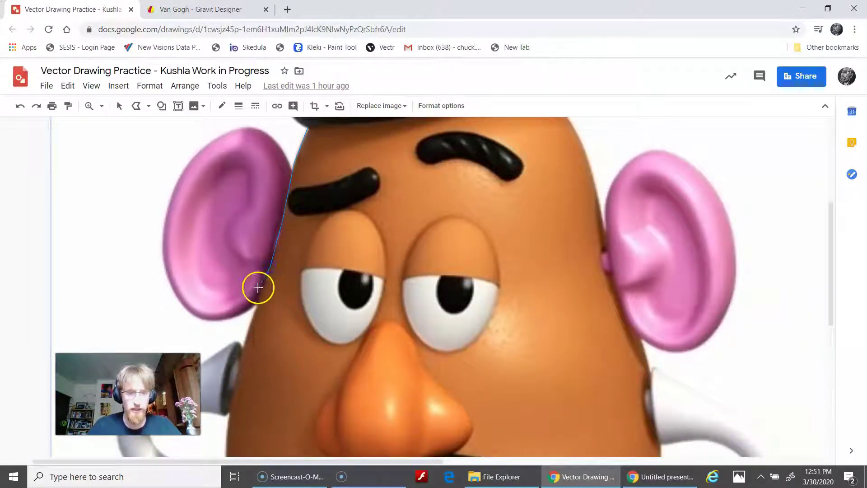
{"action": "left_click", "coordinate": [247, 336]}
{"action": "scroll", "coordinate": [240, 335], "scroll_direction": "down", "scroll_amount": 3}
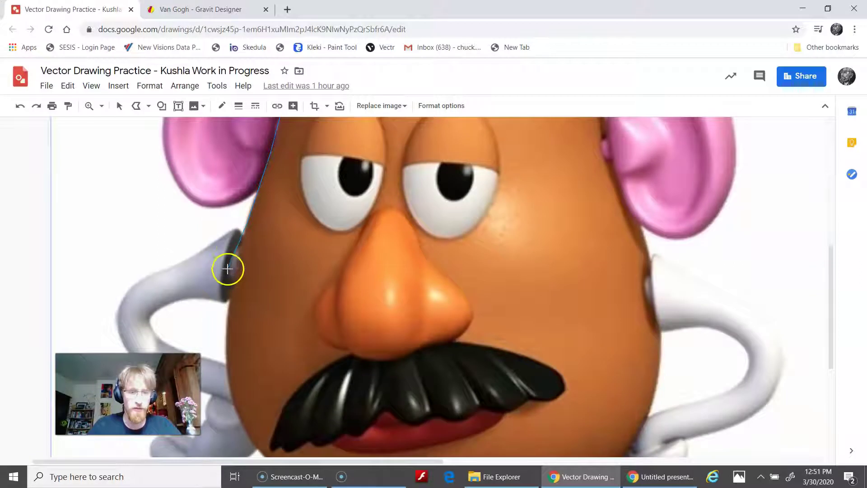
{"action": "left_click", "coordinate": [230, 310]}
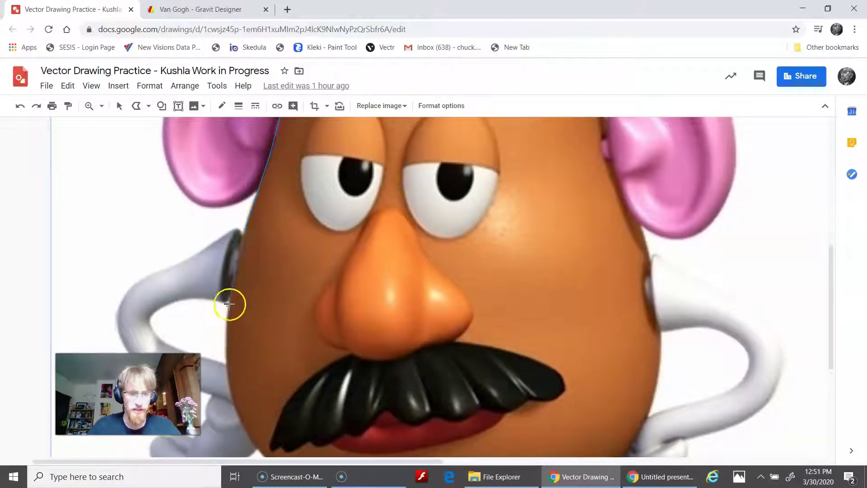
{"action": "left_click", "coordinate": [226, 322]}
{"action": "left_click", "coordinate": [228, 367]}
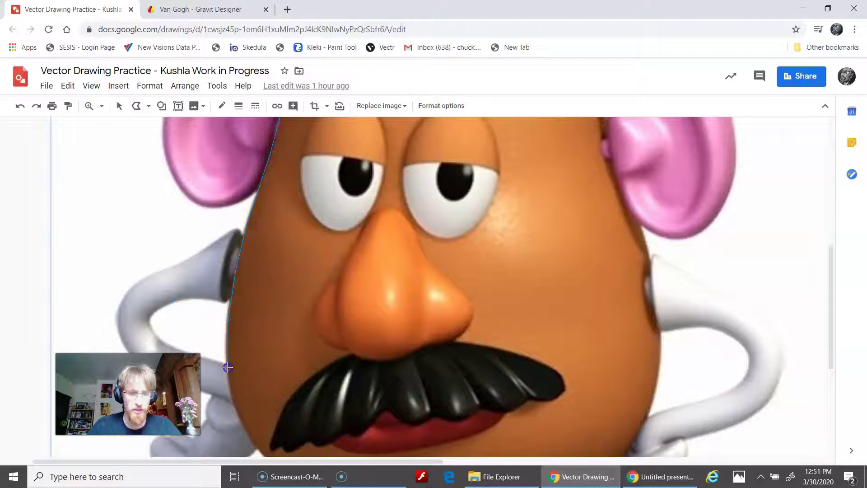
Continue the body polyline around the lower-left curve and along the bottom, crossing over the blue shoes
{"action": "scroll", "coordinate": [228, 367], "scroll_direction": "down", "scroll_amount": 3}
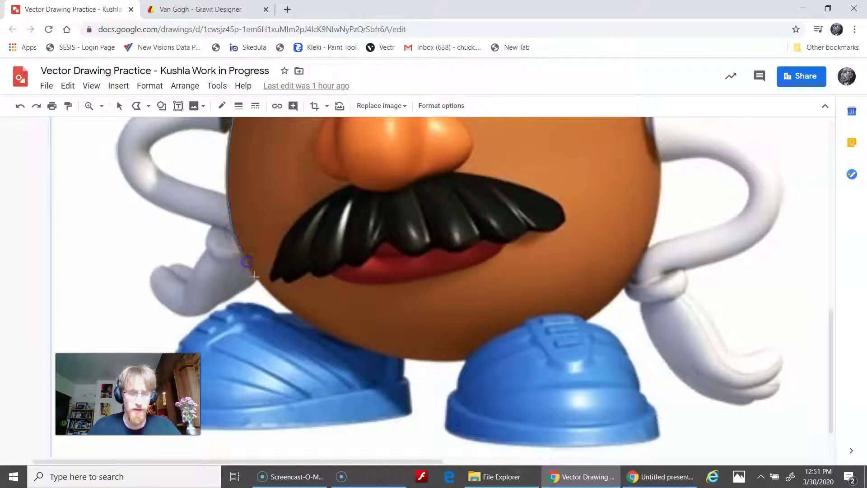
{"action": "left_click", "coordinate": [266, 286]}
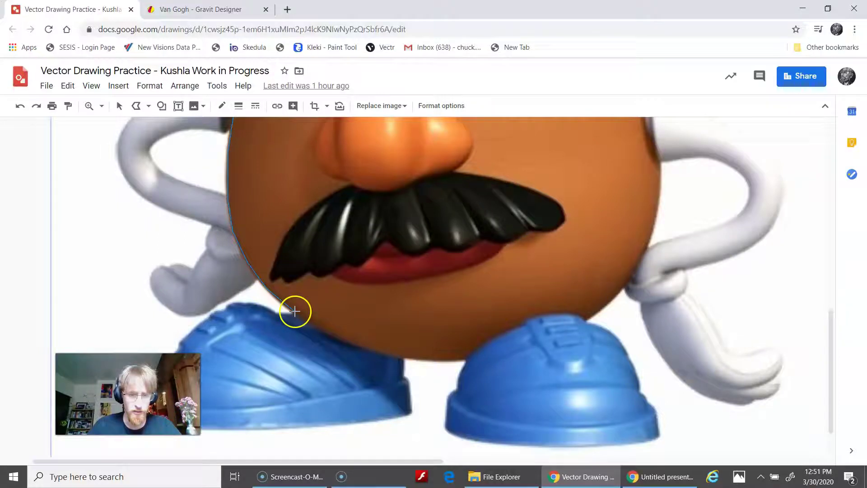
{"action": "left_click", "coordinate": [383, 349]}
{"action": "left_click", "coordinate": [426, 355]}
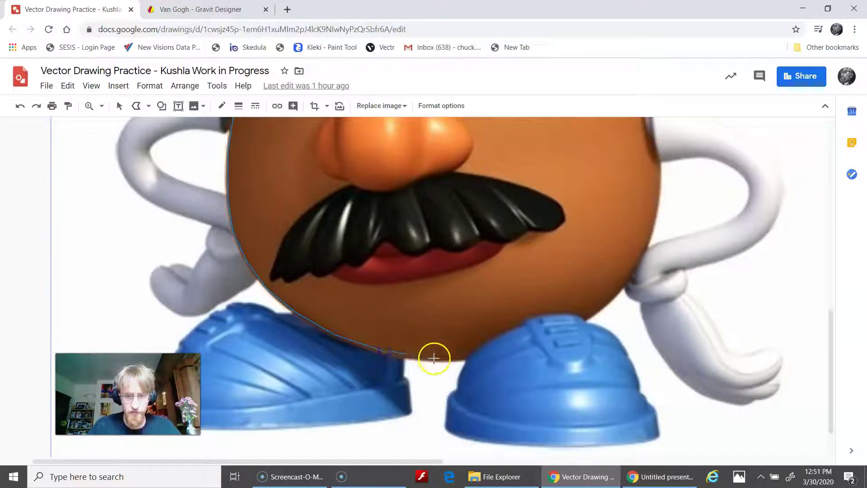
{"action": "left_click", "coordinate": [476, 356]}
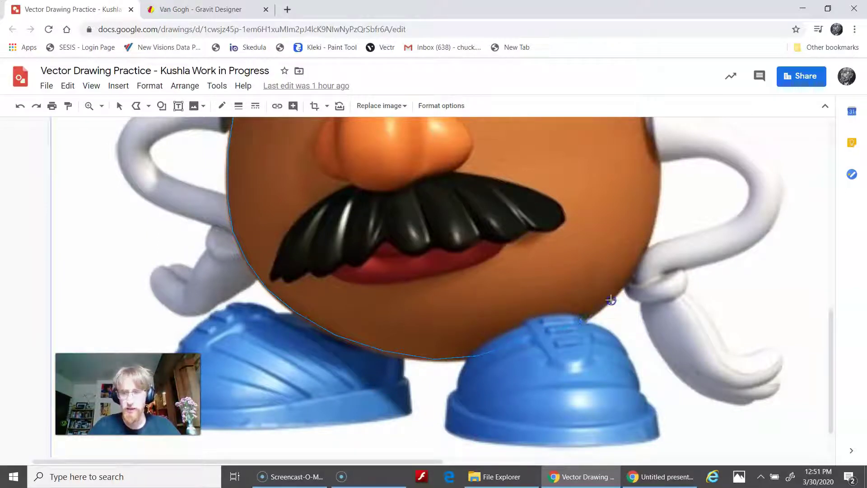
Extend the body outline up the lower-right curve and past the right arm's joint
{"action": "left_click_drag", "start_coordinate": [611, 301], "coordinate": [656, 212]}
{"action": "scroll", "coordinate": [660, 246], "scroll_direction": "up", "scroll_amount": 3}
{"action": "left_click", "coordinate": [662, 256]}
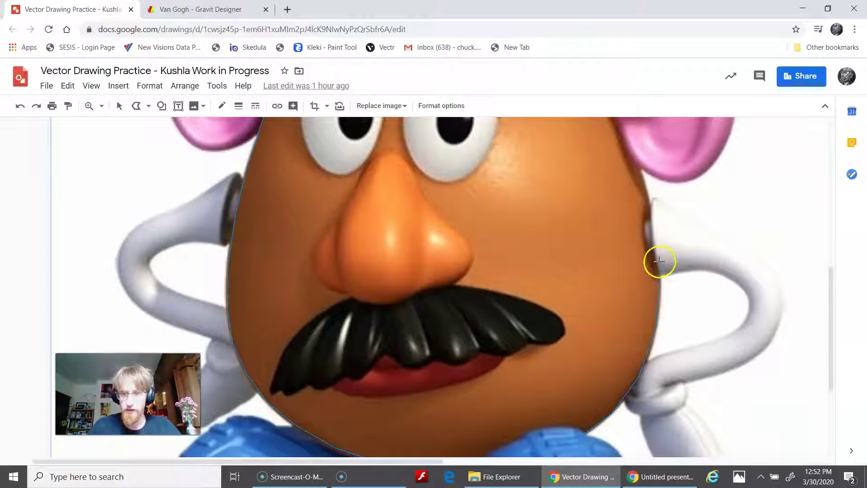
{"action": "left_click", "coordinate": [650, 223]}
{"action": "left_click", "coordinate": [650, 192]}
Continue the body outline up the right side of the head, past the pink ear to the hat brim
{"action": "scroll", "coordinate": [649, 192], "scroll_direction": "up", "scroll_amount": 3}
{"action": "left_click", "coordinate": [608, 236]}
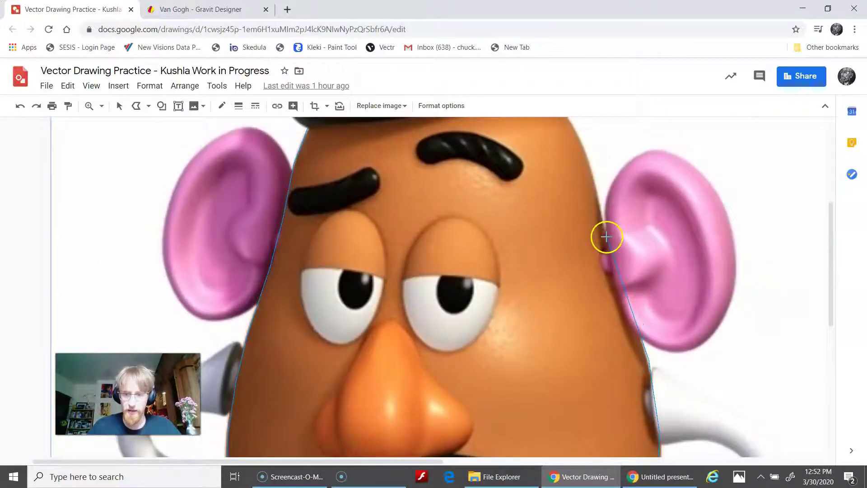
{"action": "left_click", "coordinate": [594, 196]}
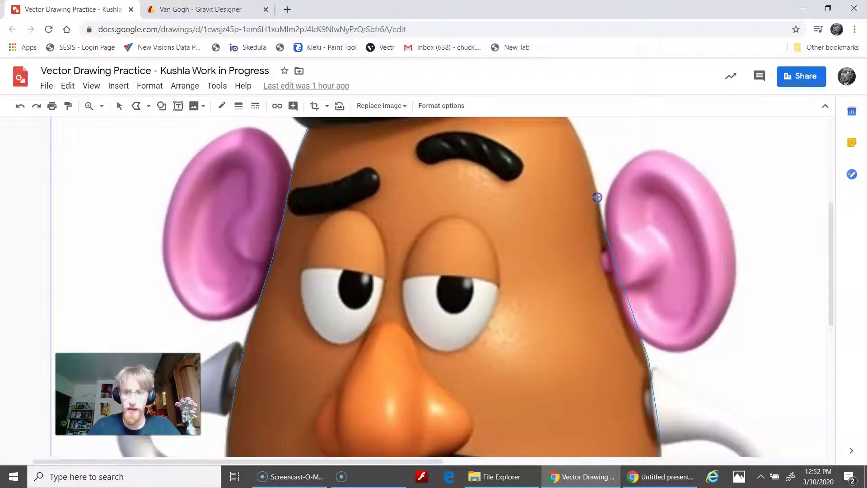
{"action": "scroll", "coordinate": [591, 179], "scroll_direction": "up", "scroll_amount": 3}
{"action": "left_click", "coordinate": [574, 250]}
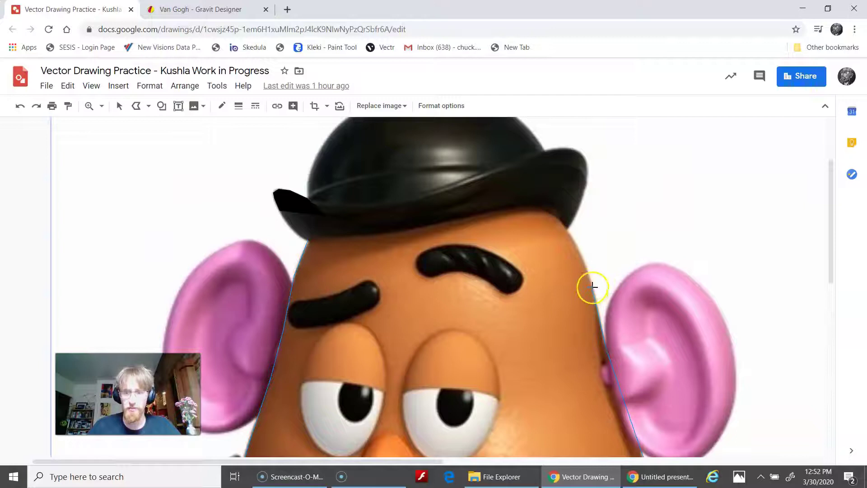
{"action": "left_click", "coordinate": [573, 235]}
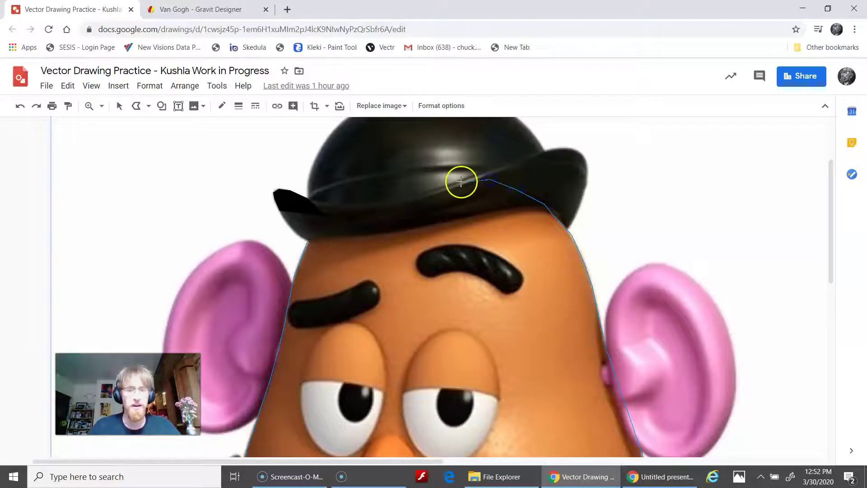
Arc the body outline leftward across the hat and close the polyline at its starting point on the left brim
{"action": "left_click", "coordinate": [400, 180]}
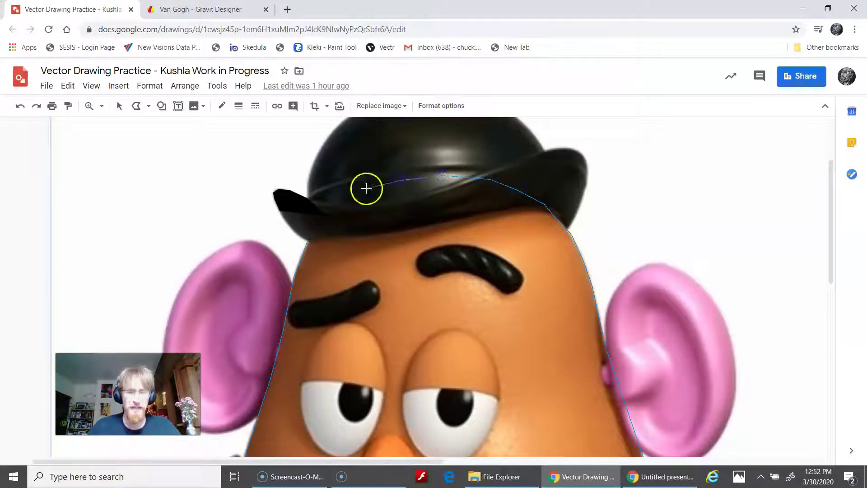
{"action": "left_click", "coordinate": [333, 205]}
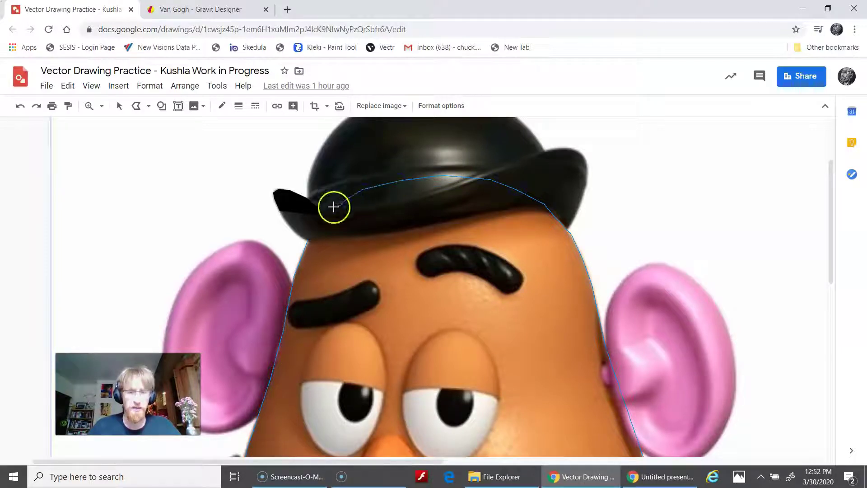
{"action": "left_click", "coordinate": [307, 239]}
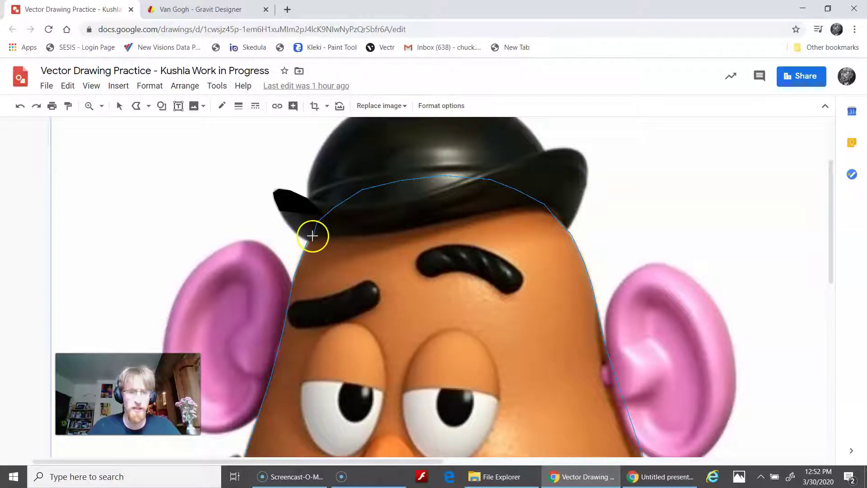
{"action": "double_click", "coordinate": [308, 239]}
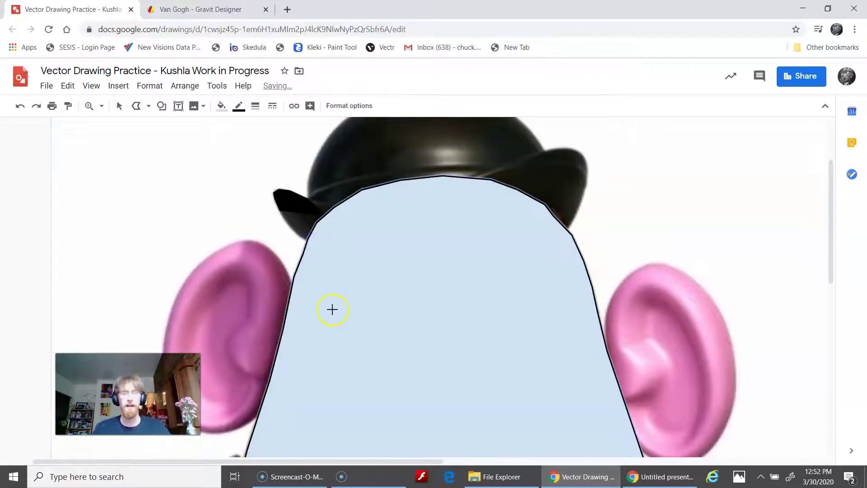
Leave polyline drawing and select the finished body shape
{"action": "scroll", "coordinate": [325, 252], "scroll_direction": "down", "scroll_amount": 5}
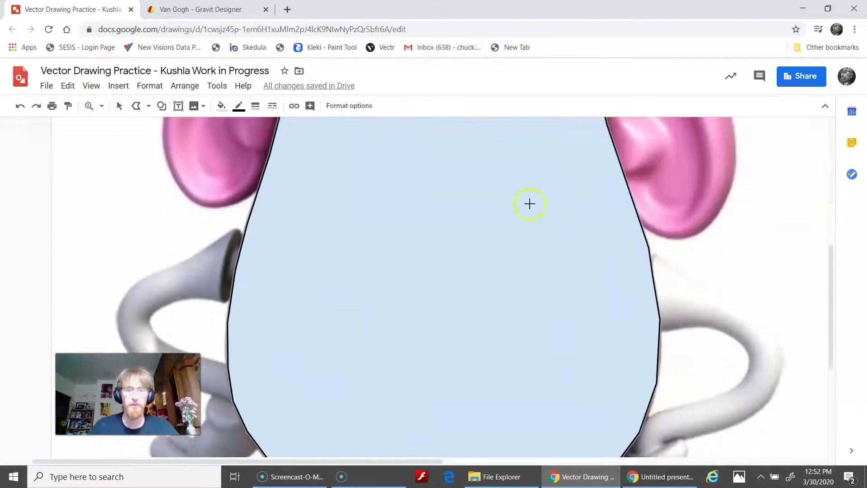
{"action": "scroll", "coordinate": [373, 256], "scroll_direction": "up", "scroll_amount": 3}
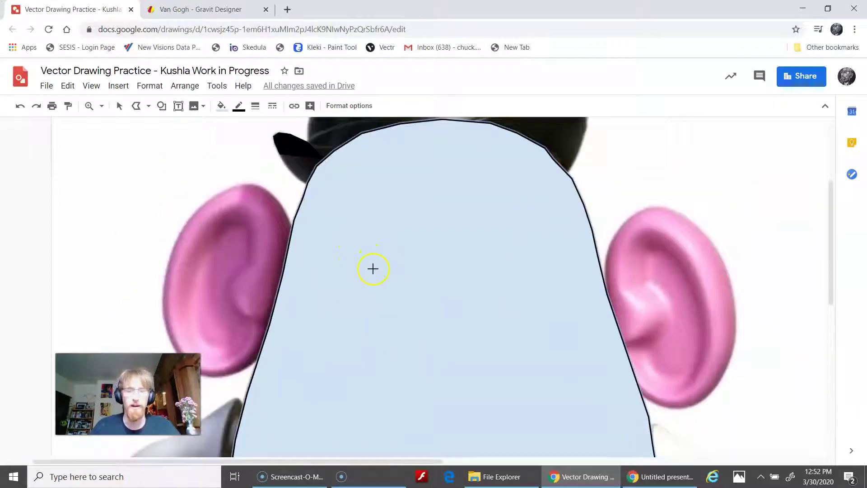
{"action": "left_click", "coordinate": [120, 106]}
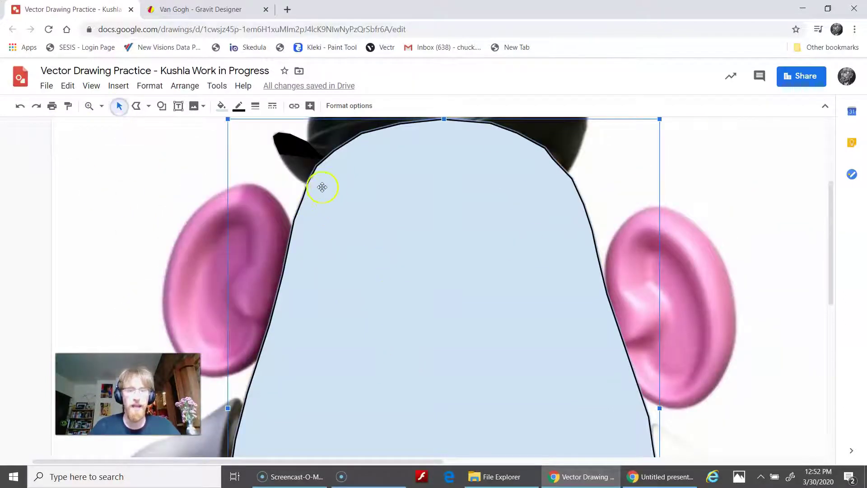
{"action": "left_click", "coordinate": [118, 106]}
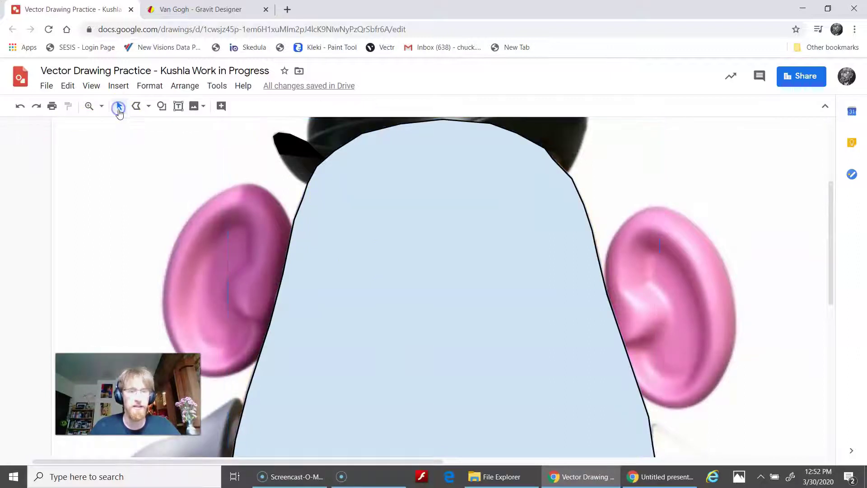
{"action": "left_click", "coordinate": [318, 177]}
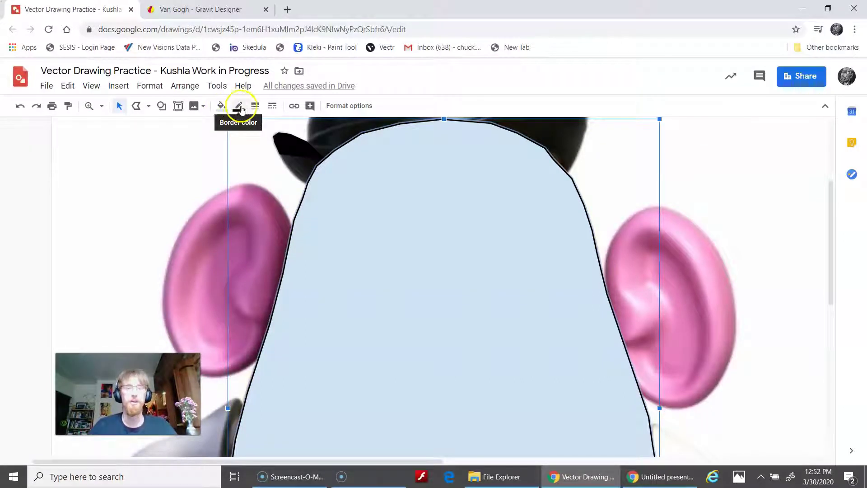
{"action": "left_click", "coordinate": [256, 107]}
{"action": "left_click", "coordinate": [255, 107]}
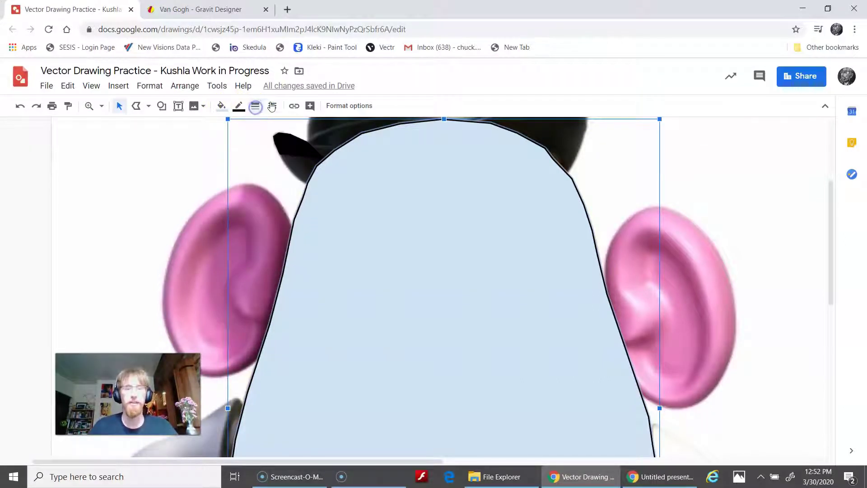
{"action": "left_click", "coordinate": [256, 107]}
{"action": "left_click", "coordinate": [294, 105]}
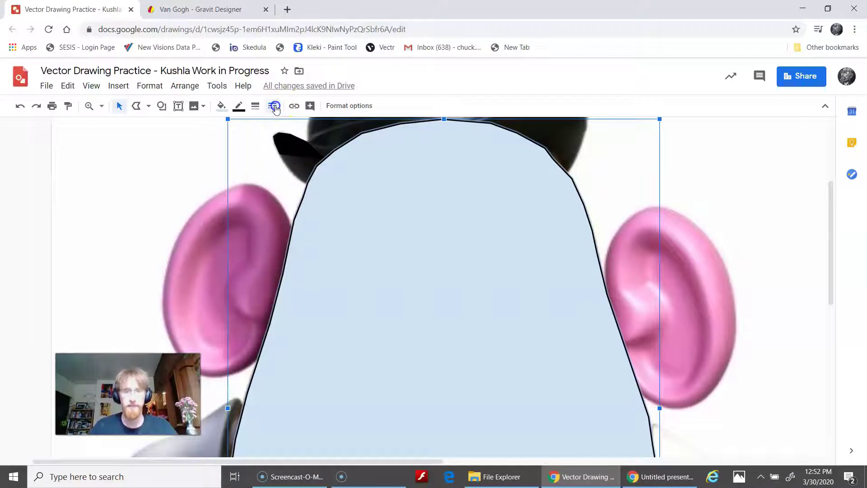
{"action": "left_click", "coordinate": [274, 108]}
{"action": "left_click", "coordinate": [295, 150]}
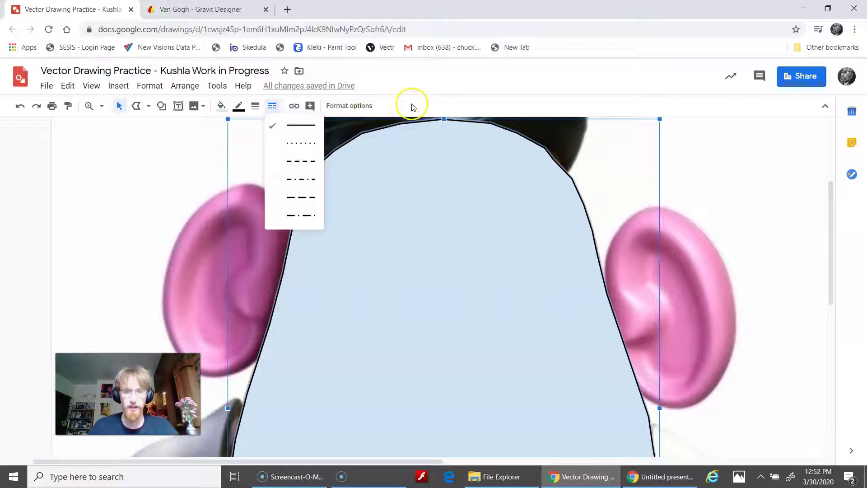
{"action": "left_click", "coordinate": [404, 168]}
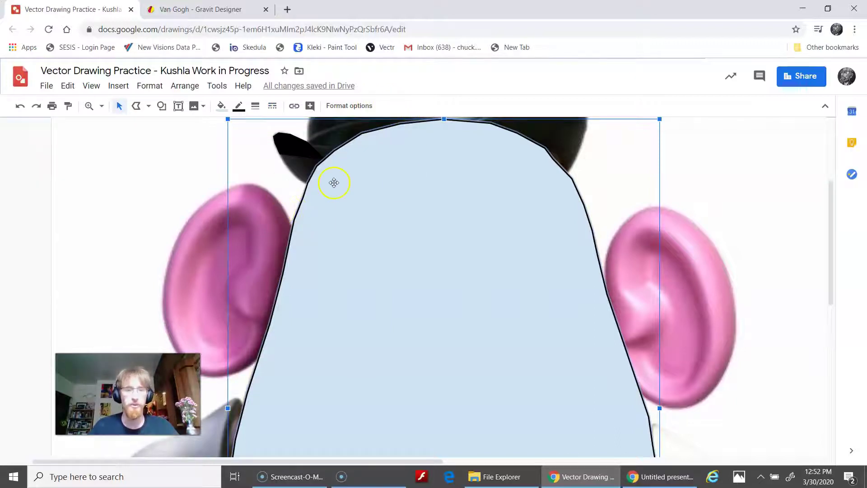
{"action": "left_click", "coordinate": [258, 113]}
{"action": "left_click", "coordinate": [255, 108]}
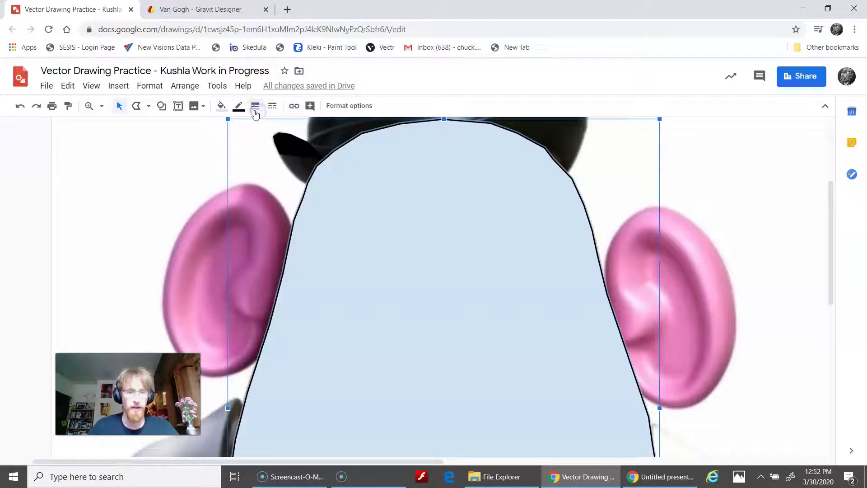
Make the body shape's border transparent
{"action": "left_click", "coordinate": [244, 111]}
{"action": "left_click", "coordinate": [235, 107]}
{"action": "left_click", "coordinate": [239, 107]}
{"action": "left_click", "coordinate": [259, 132]}
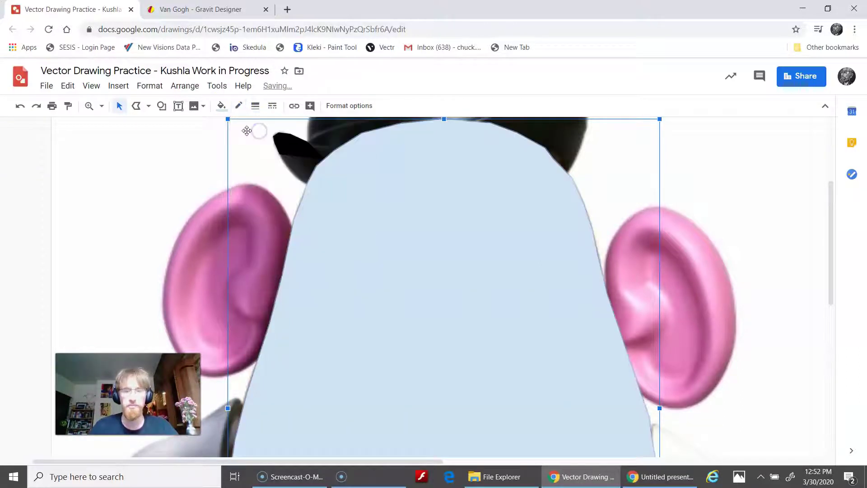
Fill the body shape with a solid brownish dark orange and check its coverage against the reference image
{"action": "left_click", "coordinate": [220, 106]}
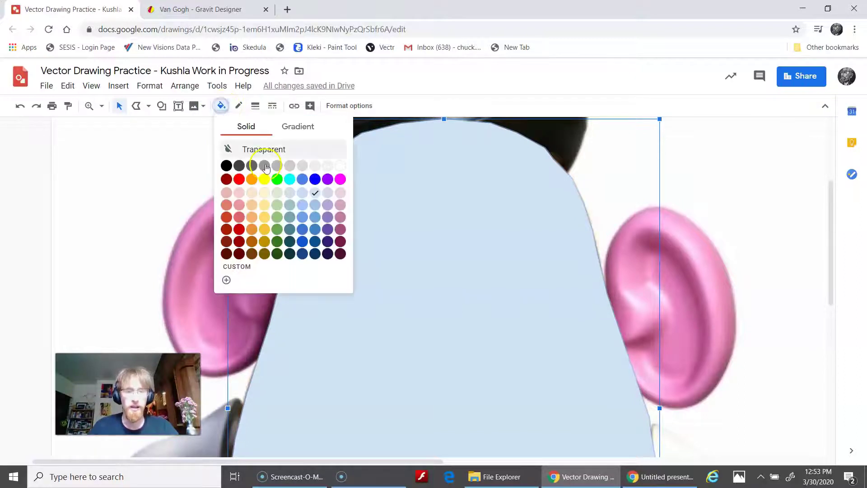
{"action": "left_click", "coordinate": [251, 242]}
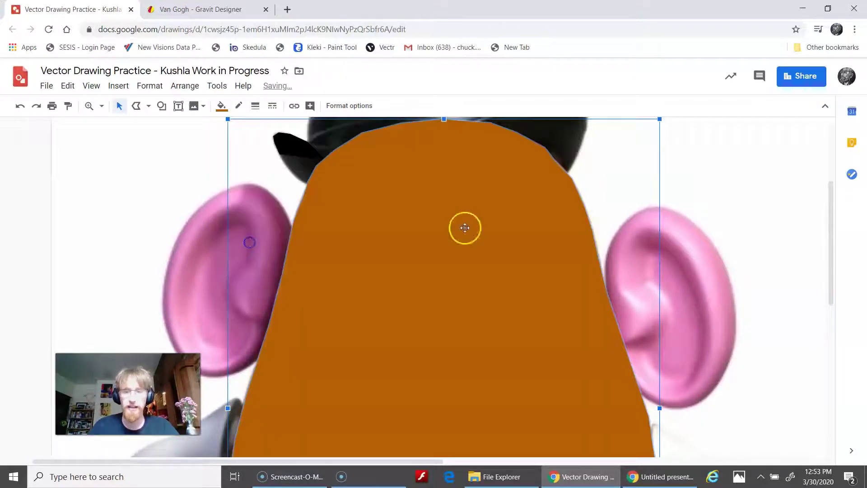
{"action": "scroll", "coordinate": [387, 176], "scroll_direction": "down", "scroll_amount": 4}
{"action": "scroll", "coordinate": [288, 204], "scroll_direction": "up", "scroll_amount": 5}
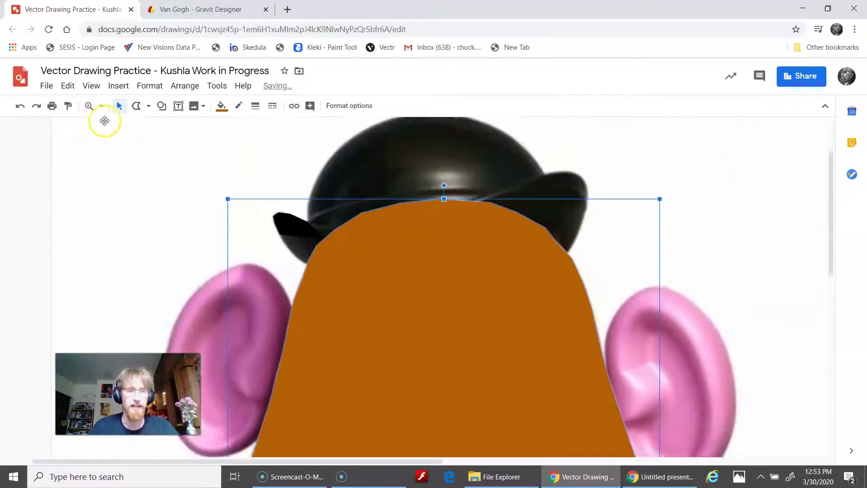
{"action": "left_click", "coordinate": [116, 108]}
{"action": "scroll", "coordinate": [422, 247], "scroll_direction": "down", "scroll_amount": 4}
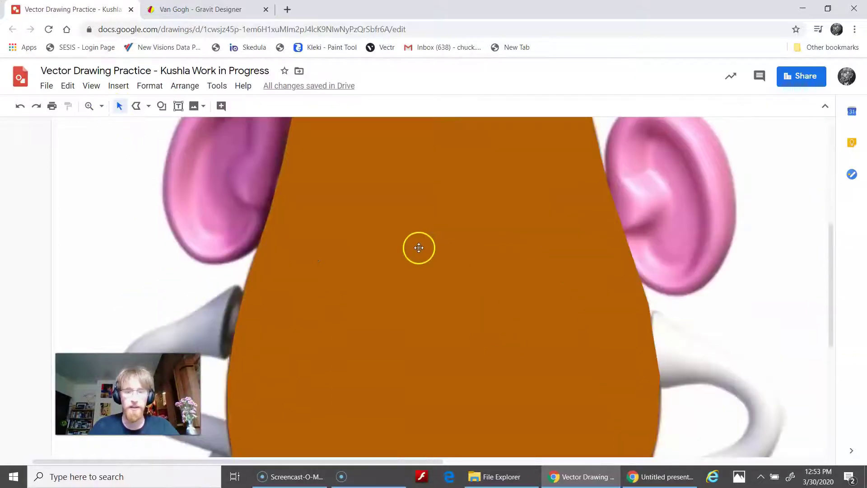
{"action": "scroll", "coordinate": [419, 248], "scroll_direction": "up", "scroll_amount": 2}
{"action": "scroll", "coordinate": [418, 247], "scroll_direction": "down", "scroll_amount": 5}
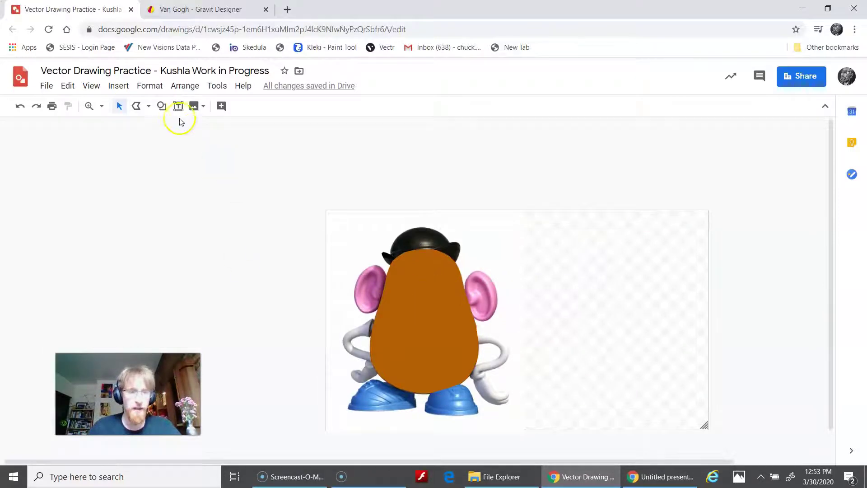
Move the body shape off the reference image onto the blank transparent area to its right
{"action": "left_click", "coordinate": [118, 106]}
{"action": "left_click", "coordinate": [435, 299]}
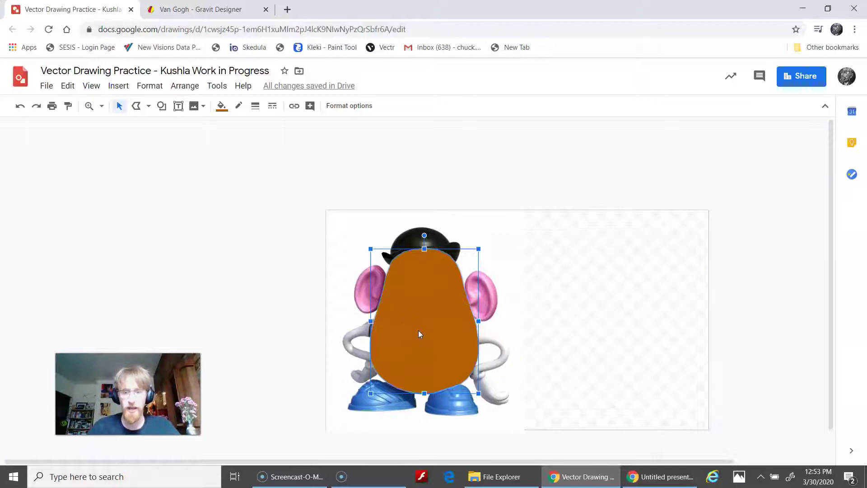
{"action": "left_click_drag", "start_coordinate": [418, 330], "coordinate": [614, 362]}
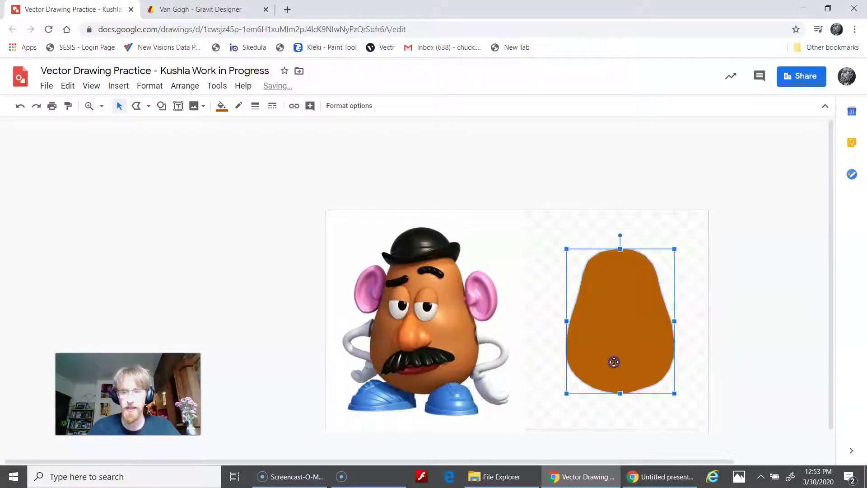
Change the body shape's fill to the solid orange one shade lighter in the same colour column
{"action": "left_click", "coordinate": [222, 106]}
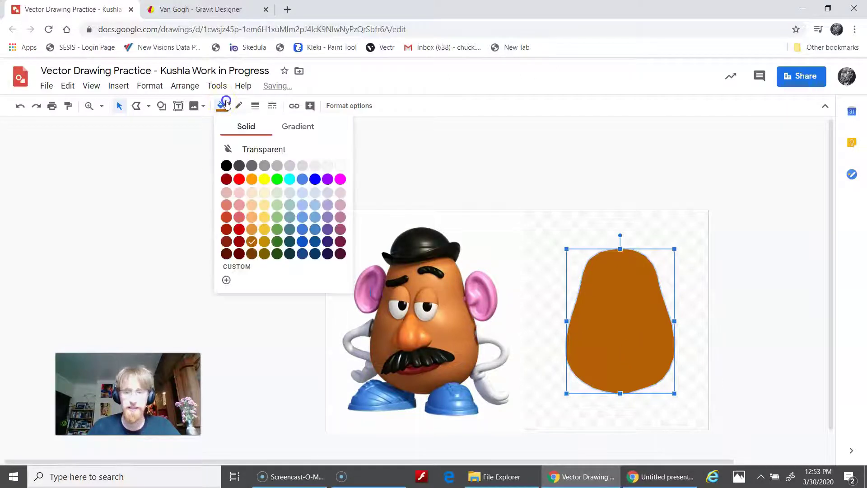
{"action": "left_click", "coordinate": [255, 232]}
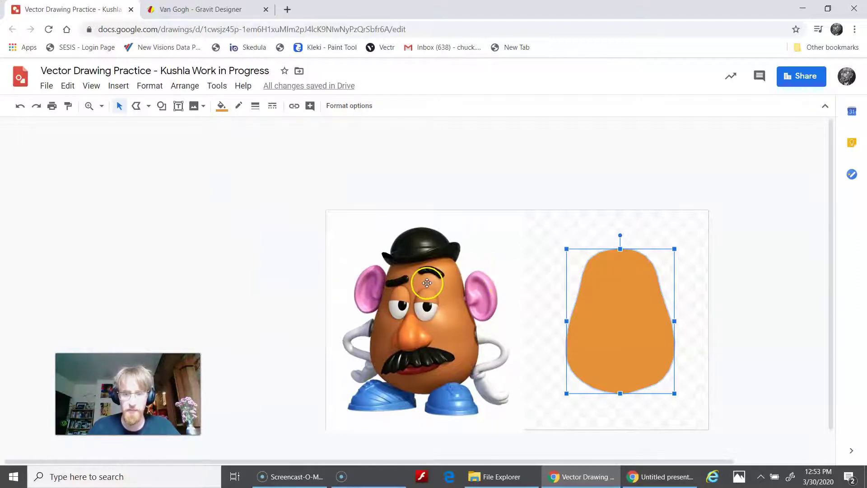
{"action": "left_click", "coordinate": [222, 106]}
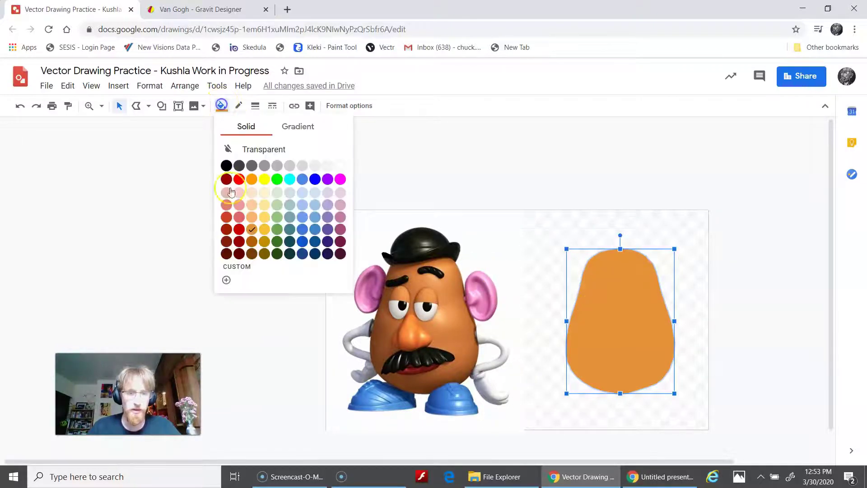
{"action": "left_click", "coordinate": [251, 230]}
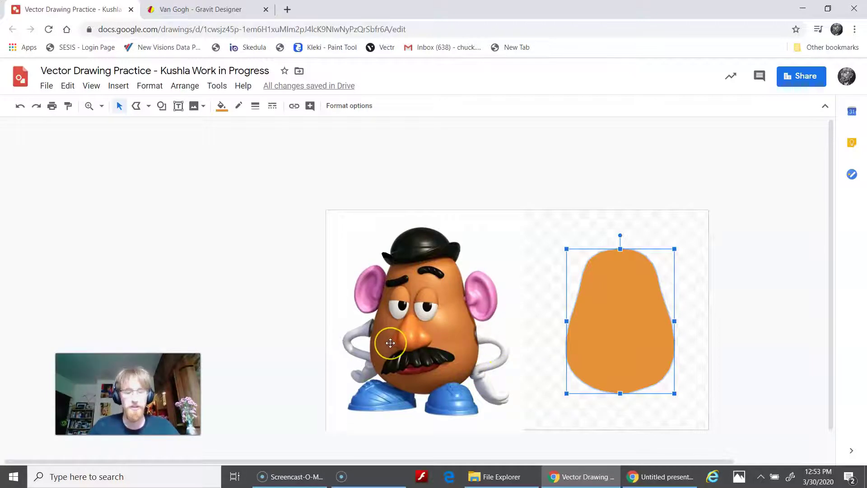
{"action": "scroll", "coordinate": [391, 343], "scroll_direction": "up", "scroll_amount": 5}
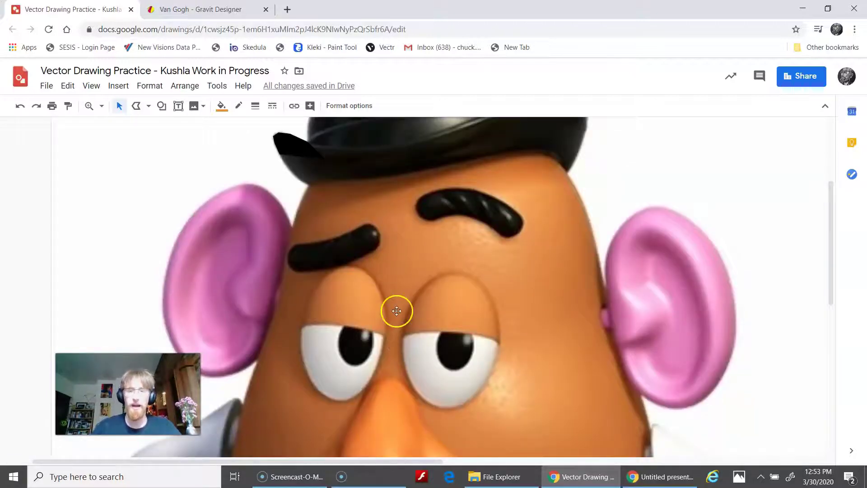
{"action": "scroll", "coordinate": [397, 311], "scroll_direction": "up", "scroll_amount": 3}
{"action": "left_click", "coordinate": [135, 104]}
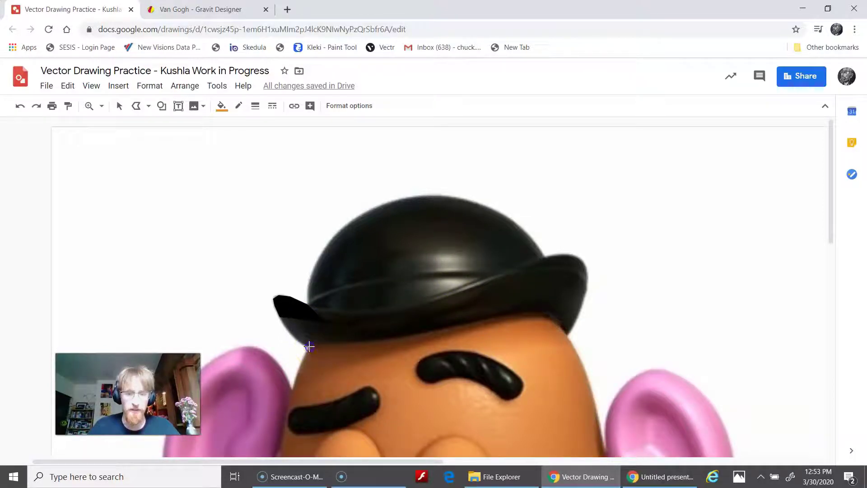
{"action": "left_click", "coordinate": [279, 298]}
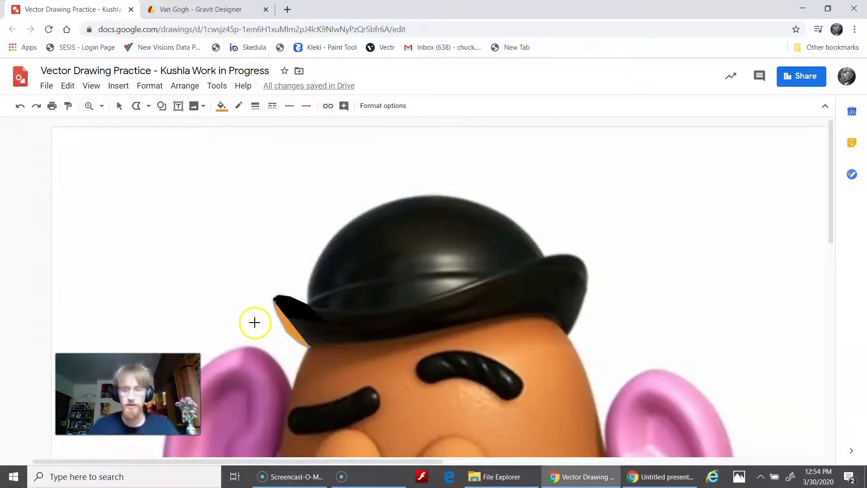
{"action": "key", "text": "Delete"}
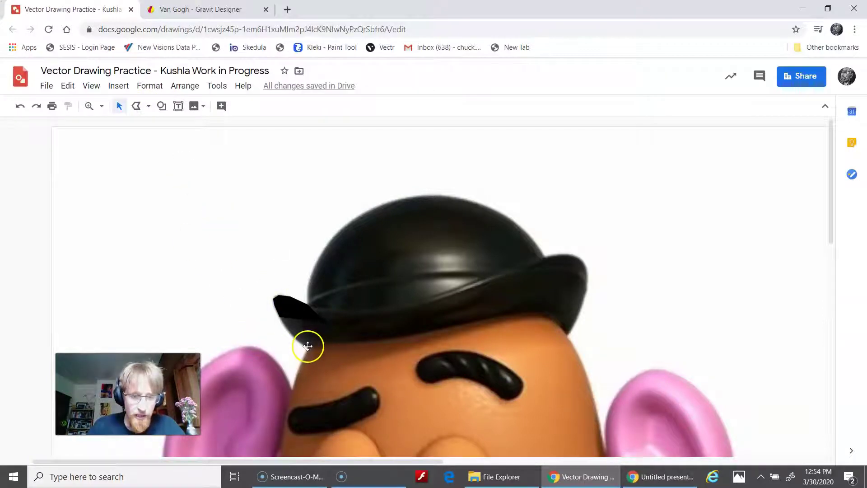
{"action": "left_click", "coordinate": [136, 105]}
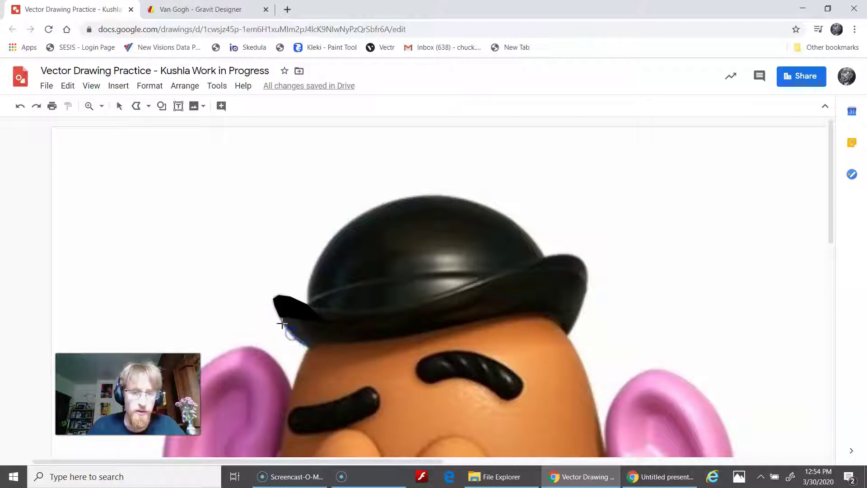
{"action": "left_click", "coordinate": [274, 309]}
{"action": "left_click", "coordinate": [136, 106]}
{"action": "left_click", "coordinate": [277, 304]}
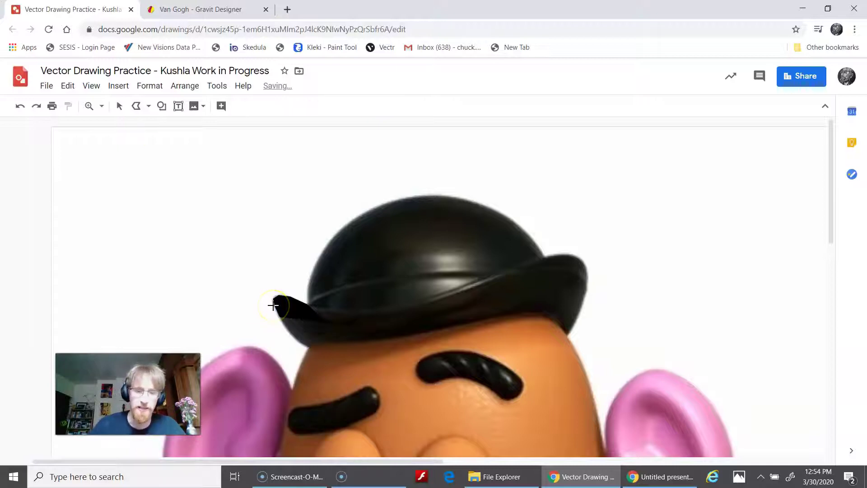
{"action": "left_click", "coordinate": [119, 105]}
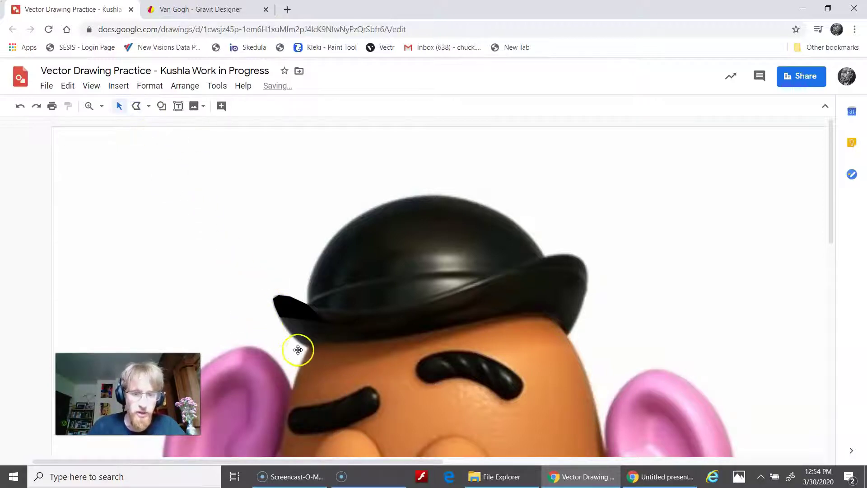
Try to trace the bowler hat's outline with a polyline from the left brim over the crown to the right brim
{"action": "left_click", "coordinate": [140, 106]}
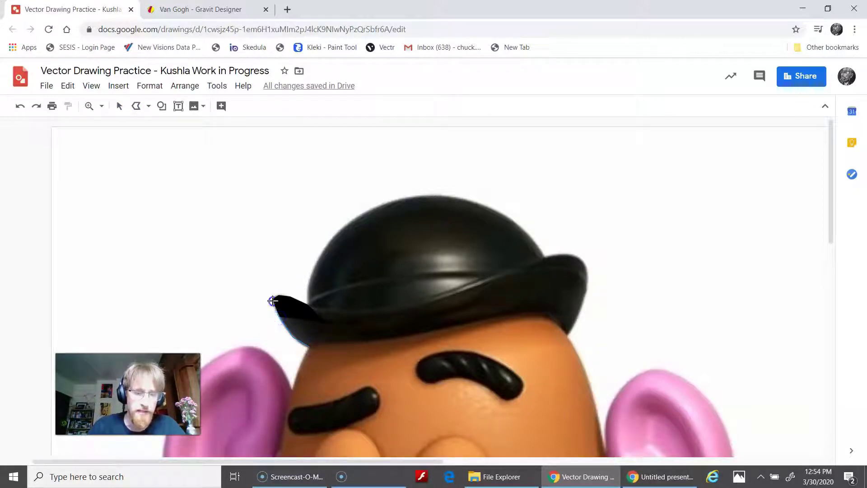
{"action": "left_click", "coordinate": [297, 298]}
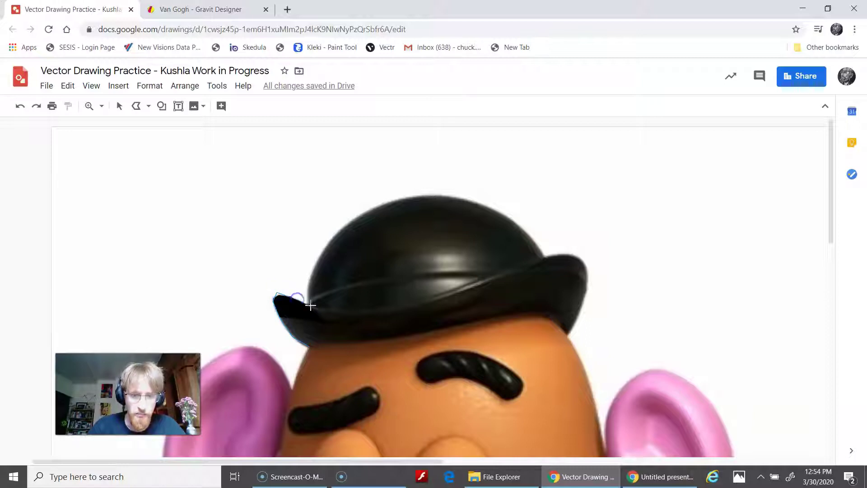
{"action": "left_click", "coordinate": [310, 283]}
{"action": "left_click", "coordinate": [316, 256]}
{"action": "left_click", "coordinate": [338, 226]}
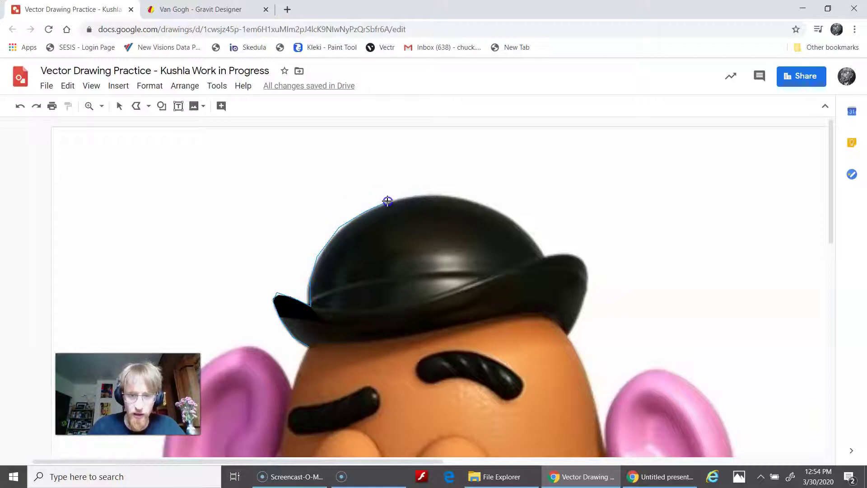
{"action": "left_click", "coordinate": [494, 209]}
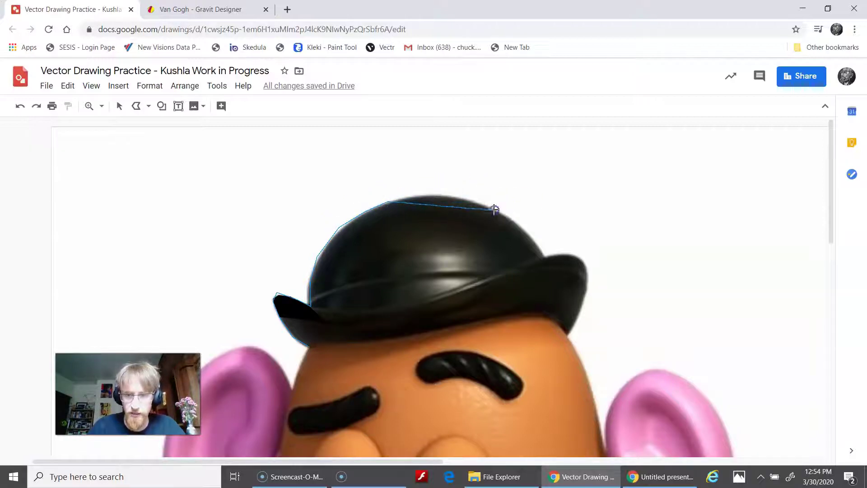
{"action": "left_click", "coordinate": [539, 248]}
{"action": "left_click", "coordinate": [546, 255]}
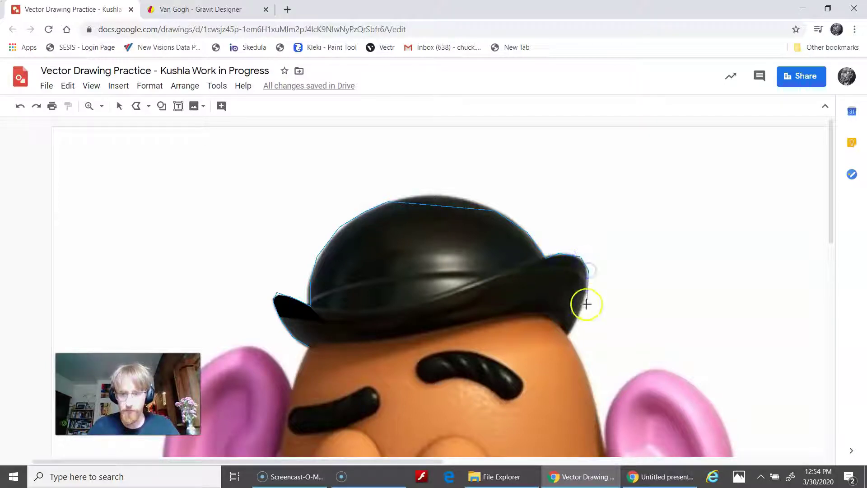
{"action": "double_click", "coordinate": [573, 331]}
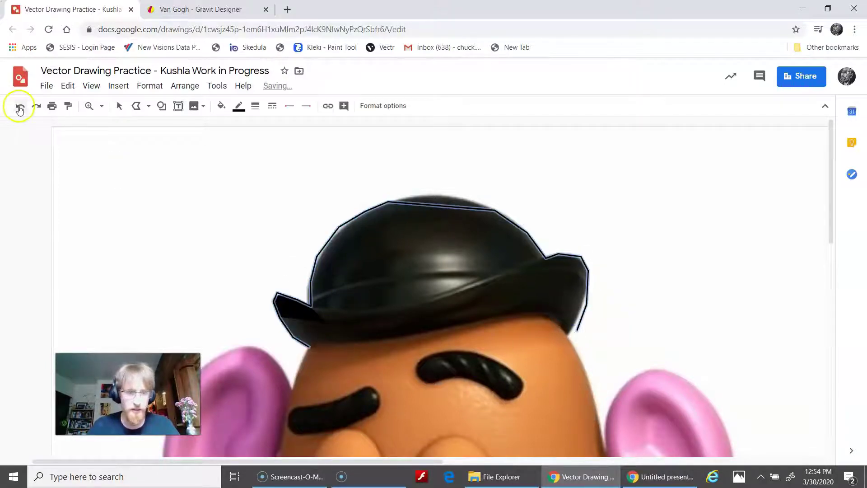
{"action": "key", "text": "Delete"}
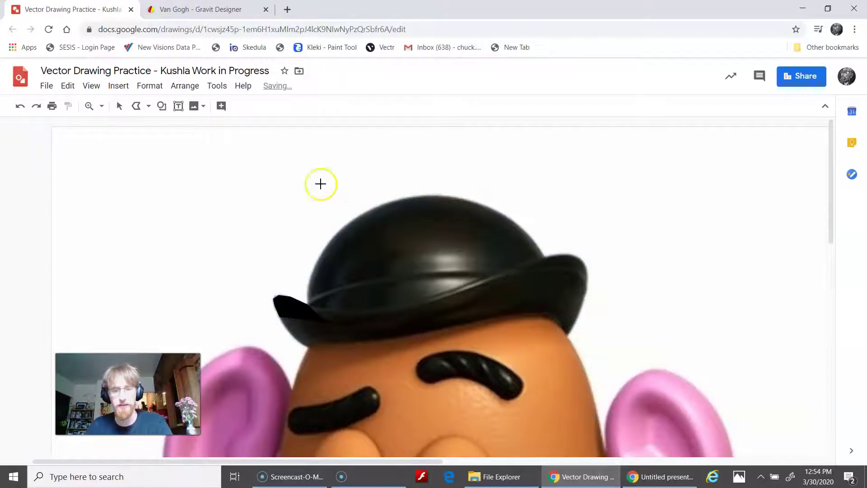
Trace the whole bowler hat with a closed polyline, placing closely spaced points around the crown, right brim and lower brim edge
{"action": "left_click", "coordinate": [121, 106]}
{"action": "left_click", "coordinate": [136, 105]}
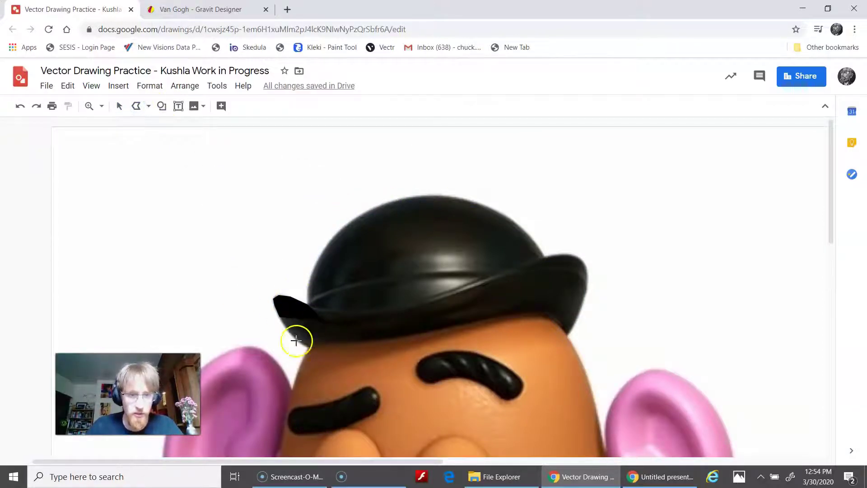
{"action": "left_click", "coordinate": [119, 106]}
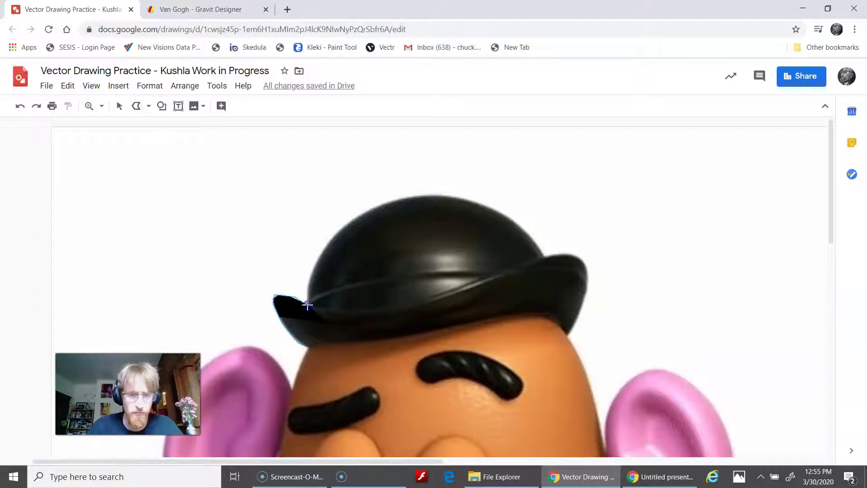
{"action": "left_click", "coordinate": [307, 278]}
{"action": "left_click", "coordinate": [356, 217]}
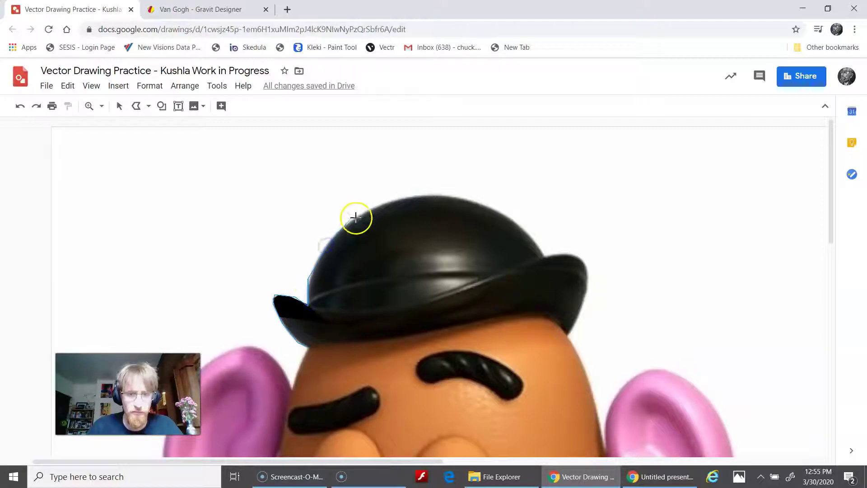
{"action": "left_click", "coordinate": [393, 197]}
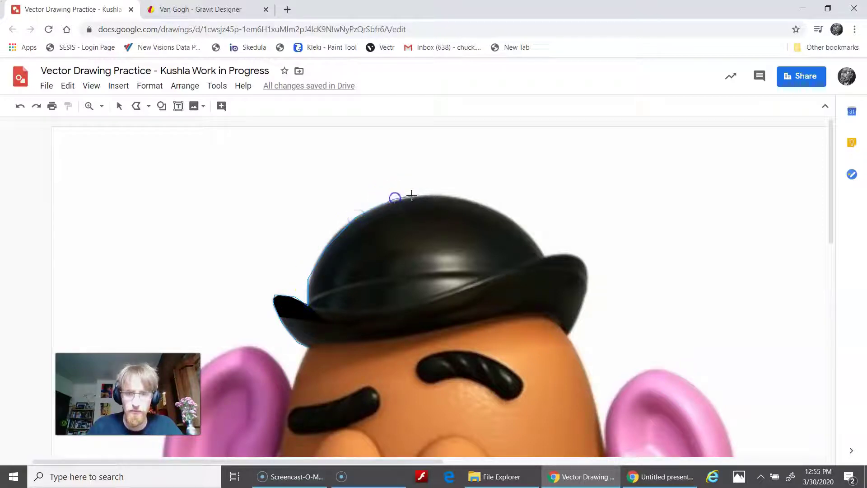
{"action": "left_click", "coordinate": [435, 195]}
{"action": "left_click", "coordinate": [478, 198]}
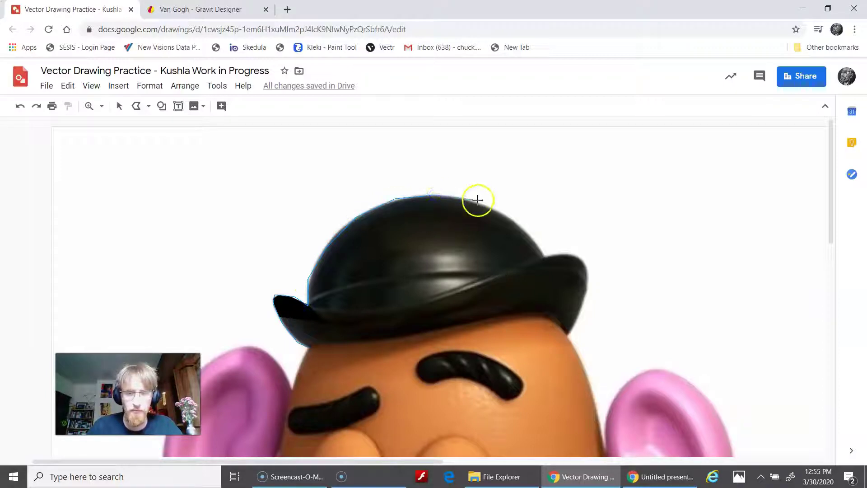
{"action": "left_click", "coordinate": [501, 212]}
{"action": "left_click", "coordinate": [532, 234]}
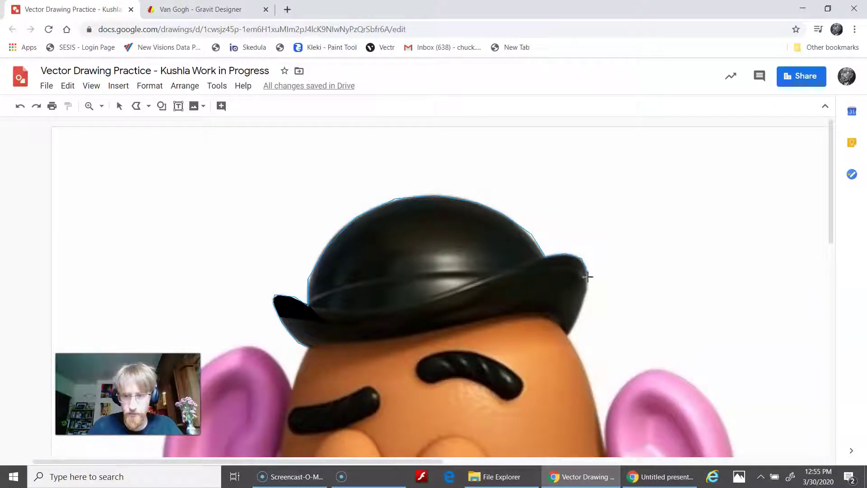
{"action": "left_click", "coordinate": [578, 319]}
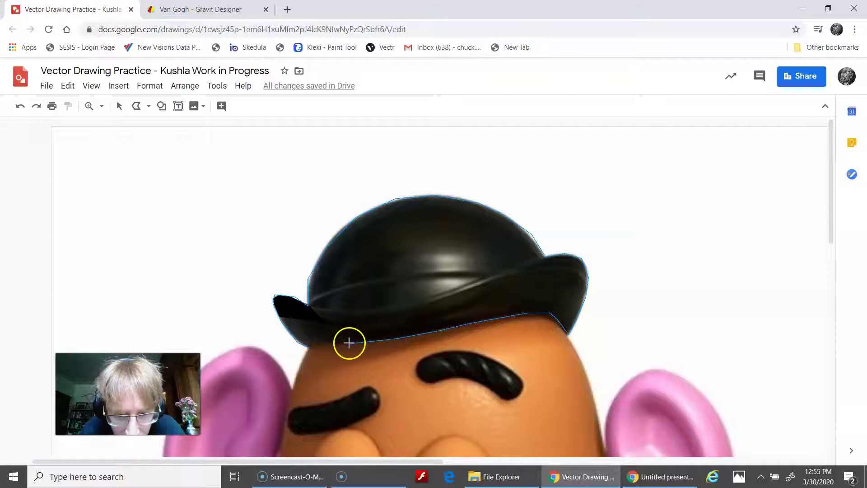
{"action": "left_click", "coordinate": [310, 346]}
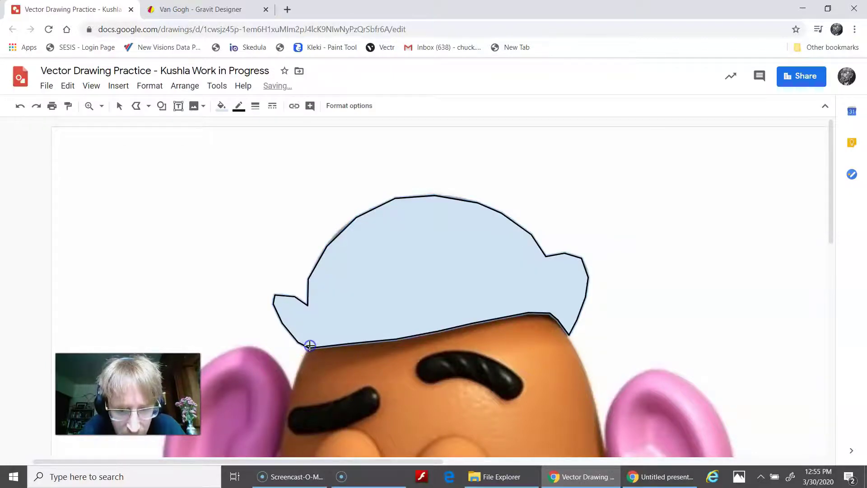
Make the hat shape's border transparent and fill it solid black
{"action": "left_click", "coordinate": [239, 106]}
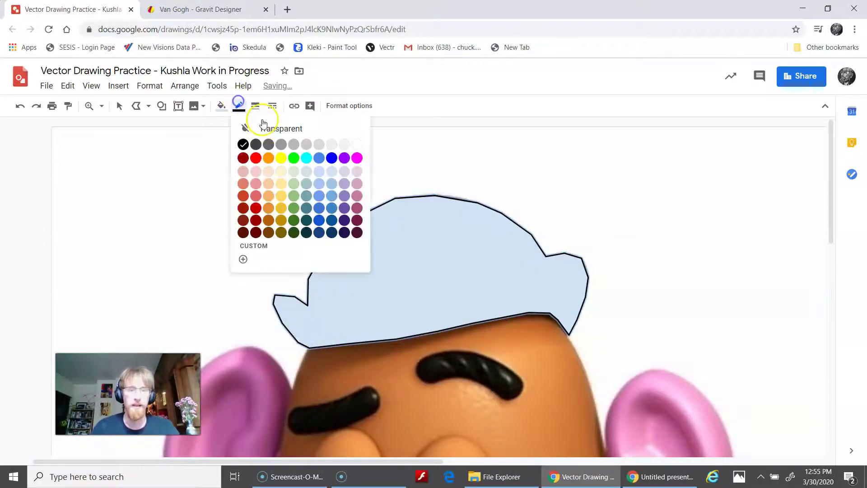
{"action": "left_click", "coordinate": [260, 127]}
{"action": "left_click", "coordinate": [222, 112]}
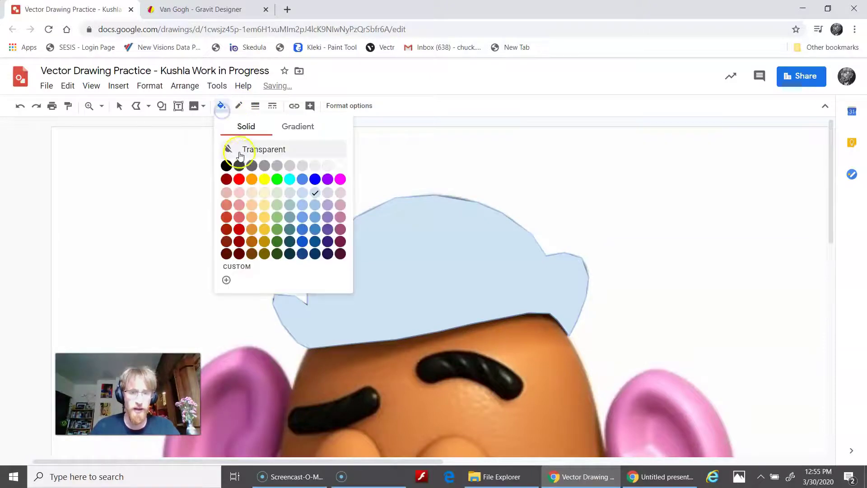
{"action": "left_click", "coordinate": [227, 164]}
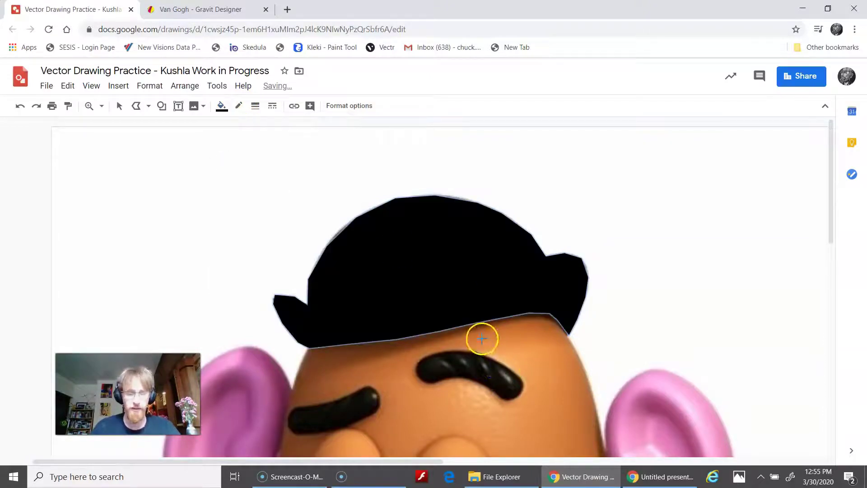
Move the black hat shape off the reference image onto the top of the orange body shape
{"action": "scroll", "coordinate": [482, 338], "scroll_direction": "down", "scroll_amount": 5}
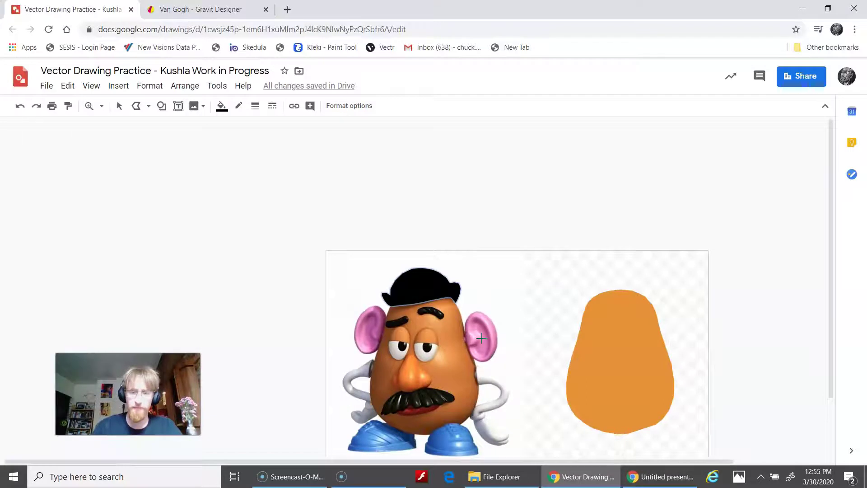
{"action": "scroll", "coordinate": [482, 338], "scroll_direction": "up", "scroll_amount": 2}
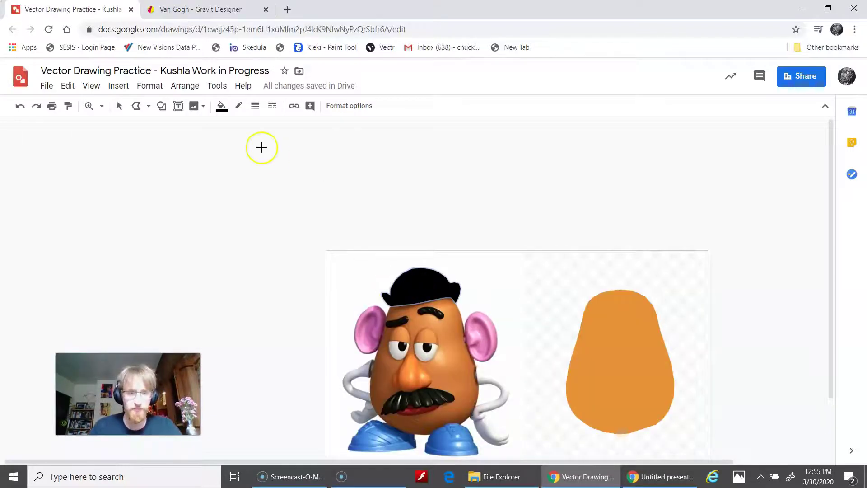
{"action": "left_click", "coordinate": [120, 107]}
{"action": "left_click_drag", "start_coordinate": [409, 297], "coordinate": [524, 322]}
{"action": "left_click_drag", "start_coordinate": [589, 331], "coordinate": [612, 286]}
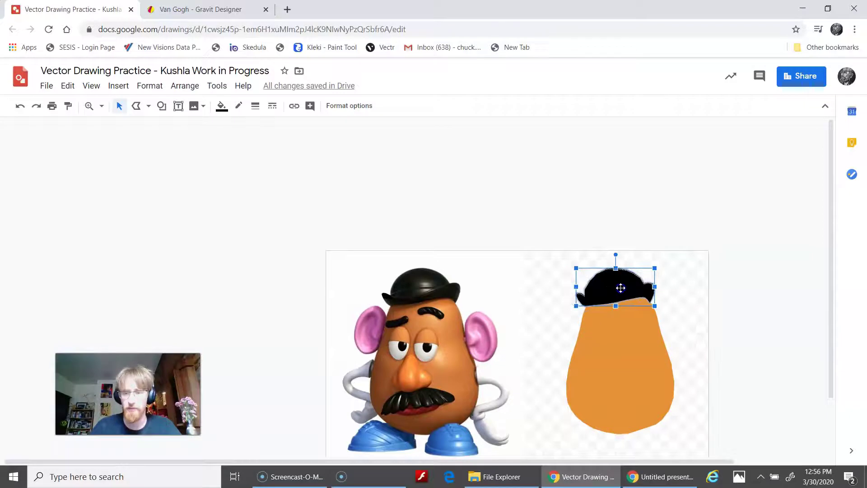
{"action": "left_click_drag", "start_coordinate": [620, 288], "coordinate": [620, 288]}
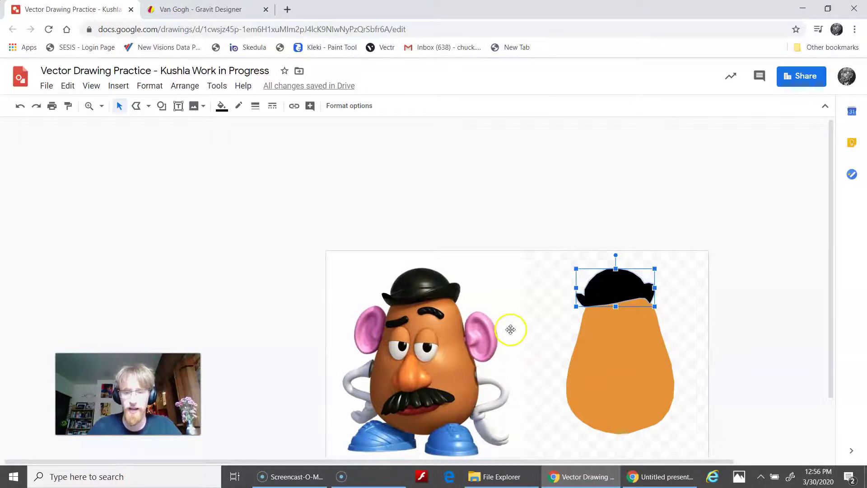
Trace both eyebrows on the reference image as closed polyline shapes with black fill
{"action": "left_click", "coordinate": [136, 106]}
{"action": "scroll", "coordinate": [405, 350], "scroll_direction": "up", "scroll_amount": 5}
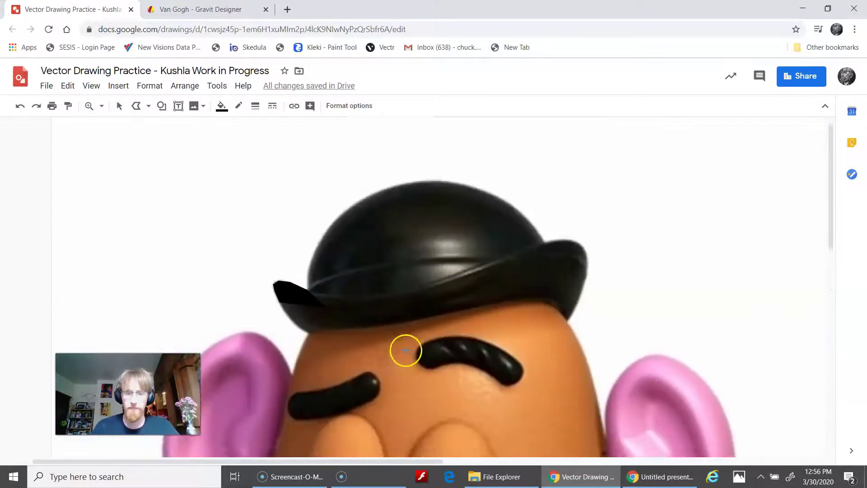
{"action": "left_click", "coordinate": [296, 209]}
{"action": "left_click", "coordinate": [286, 190]}
{"action": "left_click", "coordinate": [296, 181]}
{"action": "left_click", "coordinate": [336, 173]}
{"action": "left_click", "coordinate": [363, 160]}
{"action": "left_click", "coordinate": [376, 160]}
{"action": "left_click", "coordinate": [383, 174]}
{"action": "left_click", "coordinate": [379, 186]}
{"action": "left_click", "coordinate": [358, 197]}
{"action": "left_click", "coordinate": [331, 206]}
{"action": "left_click", "coordinate": [296, 209]}
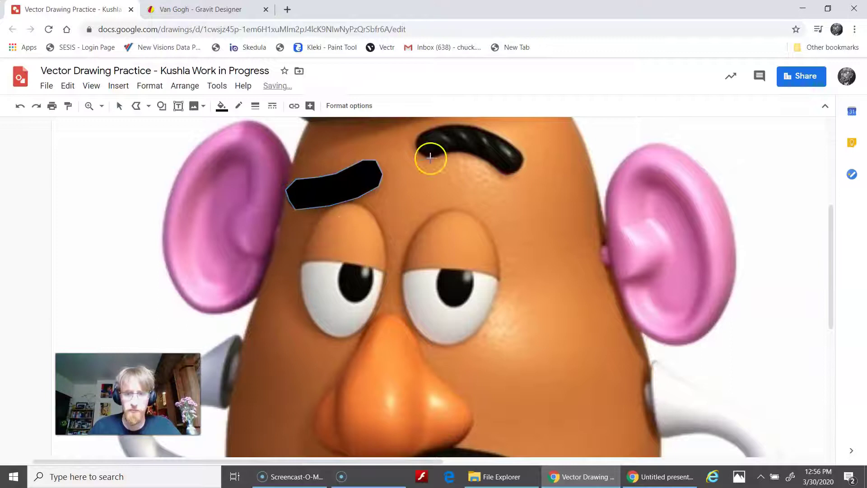
{"action": "left_click", "coordinate": [420, 128]}
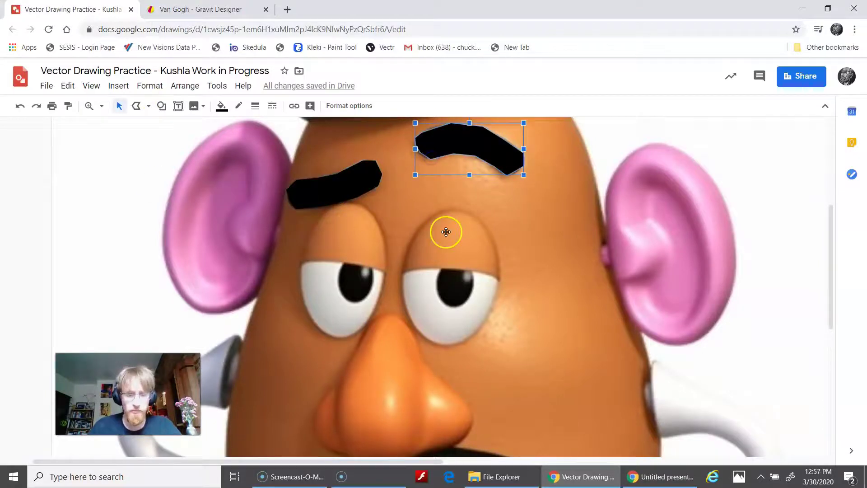
Trace the white part of each eye below the eyelid as a closed near-white polyline shape
{"action": "scroll", "coordinate": [307, 143], "scroll_direction": "down", "scroll_amount": 5}
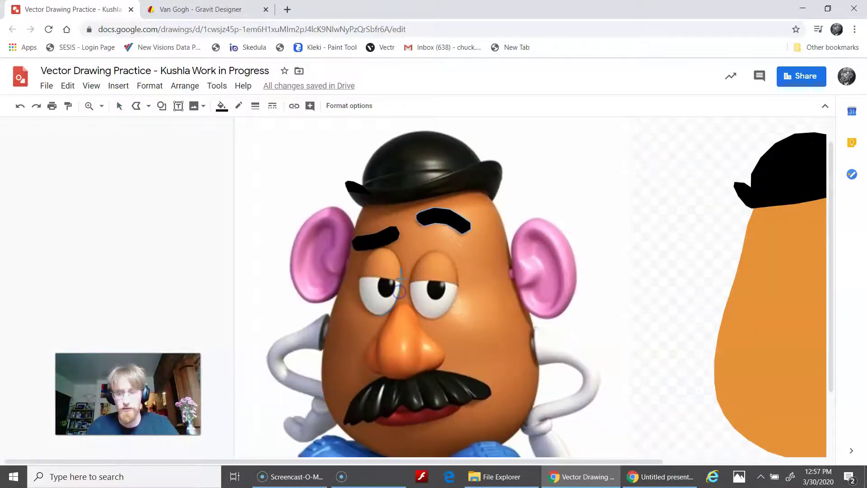
{"action": "left_click", "coordinate": [89, 105]}
{"action": "left_click_drag", "start_coordinate": [351, 245], "coordinate": [478, 335]}
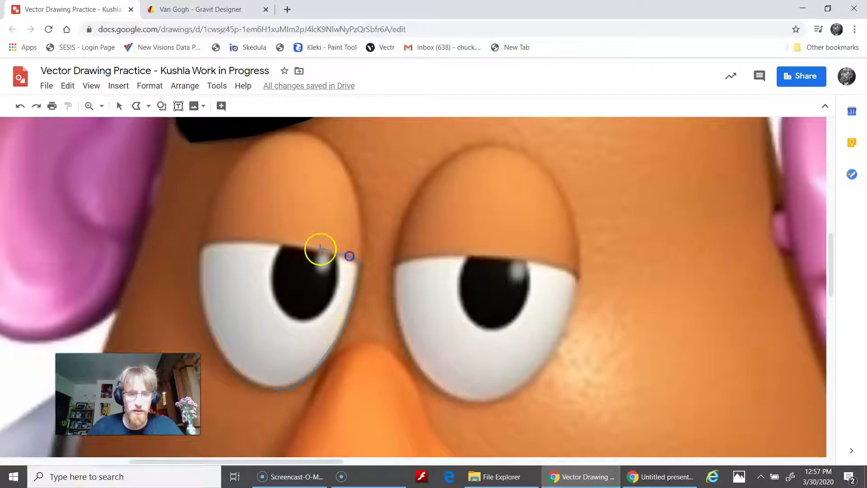
{"action": "left_click", "coordinate": [204, 242]}
{"action": "left_click", "coordinate": [204, 294]}
{"action": "left_click", "coordinate": [228, 368]}
{"action": "left_click", "coordinate": [274, 389]}
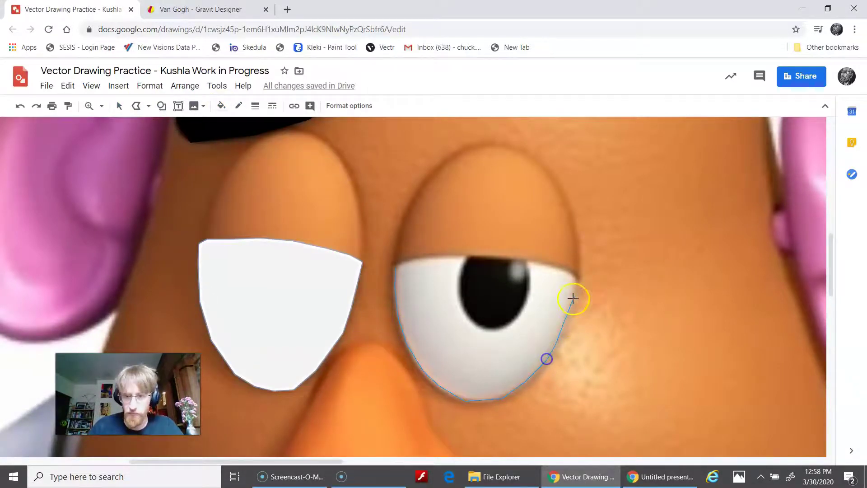
{"action": "left_click", "coordinate": [489, 256]}
Trace the left eye's upper eyelid as a closed polyline shape meeting the eye white
{"action": "left_click", "coordinate": [278, 131]}
{"action": "left_click", "coordinate": [334, 145]}
{"action": "left_click", "coordinate": [274, 240]}
{"action": "left_click", "coordinate": [202, 243]}
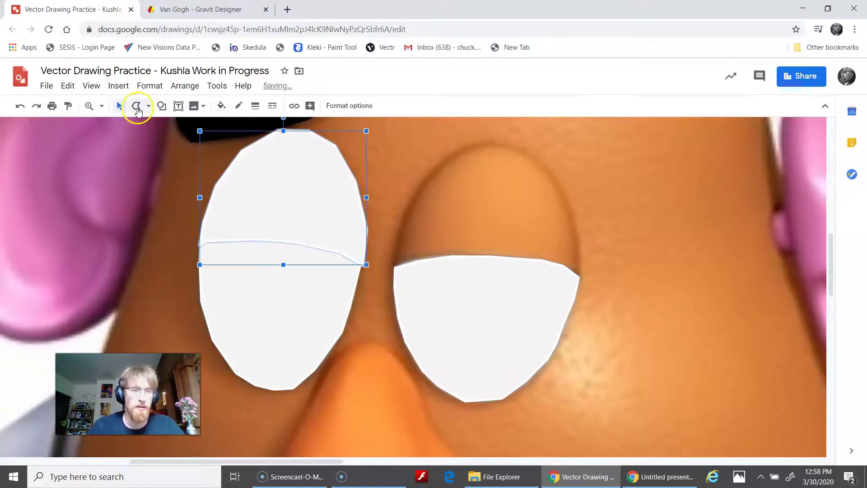
Trace the right eye's upper eyelid as a closed polyline shape along the top of its eye white
{"action": "left_click", "coordinate": [394, 267]}
{"action": "left_click", "coordinate": [469, 255]}
{"action": "left_click", "coordinate": [567, 202]}
{"action": "left_click", "coordinate": [544, 168]}
{"action": "left_click", "coordinate": [512, 147]}
{"action": "left_click", "coordinate": [395, 267]}
Trace the nose on the reference image as a closed polyline shape with a light orange fill
{"action": "scroll", "coordinate": [394, 267], "scroll_direction": "down", "scroll_amount": 4}
{"action": "left_click", "coordinate": [136, 106]}
{"action": "left_click", "coordinate": [224, 350]}
{"action": "left_click", "coordinate": [224, 310]}
{"action": "left_click", "coordinate": [251, 265]}
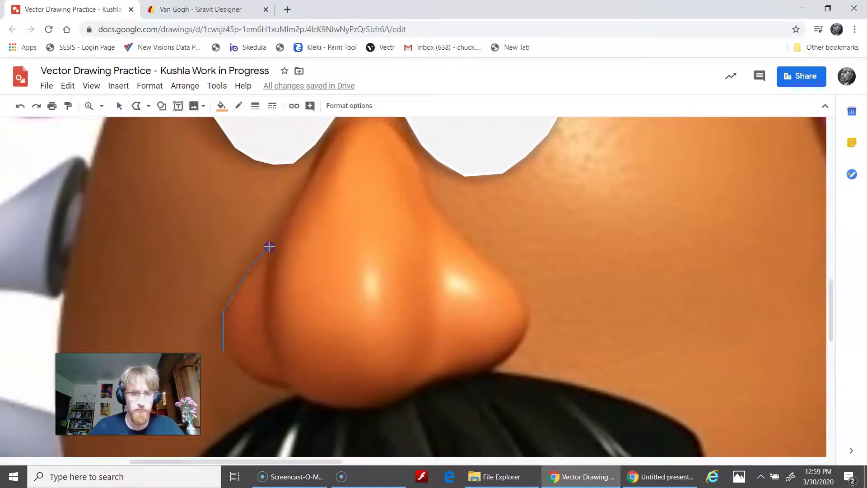
{"action": "left_click", "coordinate": [282, 235]}
{"action": "scroll", "coordinate": [309, 175], "scroll_direction": "up", "scroll_amount": 1}
{"action": "left_click", "coordinate": [531, 371]}
{"action": "left_click", "coordinate": [502, 418]}
{"action": "scroll", "coordinate": [503, 418], "scroll_direction": "down", "scroll_amount": 2}
{"action": "left_click", "coordinate": [358, 354]}
{"action": "left_click", "coordinate": [290, 336]}
{"action": "left_click", "coordinate": [223, 296]}
Trace the moustache as a closed black polyline shape, following its jagged lower edge and the underside of the nose
{"action": "left_click", "coordinate": [136, 105]}
{"action": "scroll", "coordinate": [341, 217], "scroll_direction": "down", "scroll_amount": 2}
{"action": "scroll", "coordinate": [341, 218], "scroll_direction": "down", "scroll_amount": 1}
{"action": "left_click", "coordinate": [136, 106]}
{"action": "left_click", "coordinate": [296, 171]}
{"action": "left_click", "coordinate": [213, 217]}
{"action": "left_click", "coordinate": [183, 249]}
{"action": "left_click", "coordinate": [159, 291]}
{"action": "left_click", "coordinate": [140, 347]}
{"action": "left_click", "coordinate": [162, 346]}
{"action": "left_click", "coordinate": [166, 352]}
{"action": "left_click", "coordinate": [216, 338]}
{"action": "left_click", "coordinate": [244, 345]}
{"action": "left_click", "coordinate": [271, 335]}
{"action": "left_click", "coordinate": [284, 322]}
{"action": "left_click", "coordinate": [332, 307]}
{"action": "left_click", "coordinate": [357, 282]}
{"action": "left_click", "coordinate": [632, 261]}
{"action": "left_click", "coordinate": [683, 259]}
{"action": "left_click", "coordinate": [704, 242]}
{"action": "left_click", "coordinate": [673, 194]}
{"action": "left_click", "coordinate": [497, 145]}
{"action": "left_click", "coordinate": [398, 180]}
{"action": "left_click", "coordinate": [356, 184]}
{"action": "left_click", "coordinate": [295, 171]}
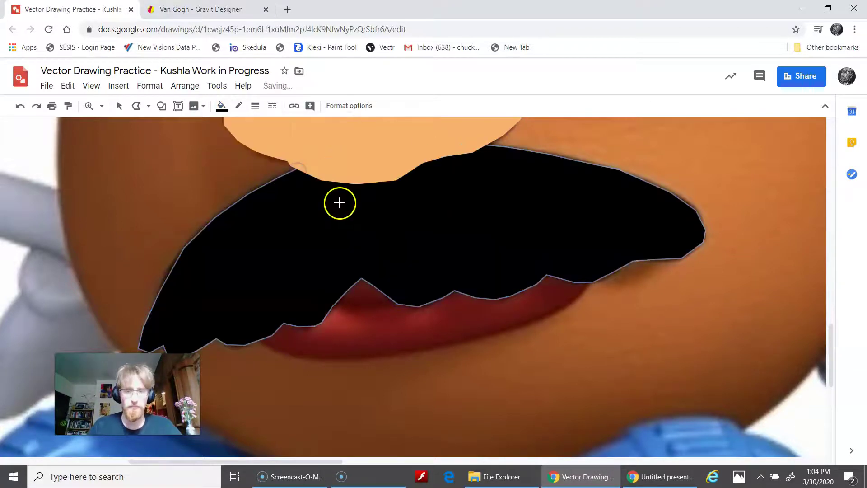
Trace the lips below the moustache as a closed polyline shape and fill it solid red
{"action": "left_click", "coordinate": [246, 337]}
{"action": "left_click", "coordinate": [281, 354]}
{"action": "left_click", "coordinate": [325, 360]}
{"action": "left_click", "coordinate": [433, 348]}
{"action": "left_click", "coordinate": [567, 308]}
{"action": "left_click", "coordinate": [597, 271]}
{"action": "left_click", "coordinate": [554, 243]}
{"action": "left_click", "coordinate": [348, 241]}
{"action": "left_click", "coordinate": [246, 336]}
{"action": "left_click", "coordinate": [221, 106]}
{"action": "left_click", "coordinate": [242, 239]}
Trace the right eyebrow on the reference image as a closed polyline shape and fill it solid black
{"action": "scroll", "coordinate": [310, 306], "scroll_direction": "down", "scroll_amount": 4}
{"action": "scroll", "coordinate": [339, 316], "scroll_direction": "down", "scroll_amount": 2}
{"action": "scroll", "coordinate": [432, 320], "scroll_direction": "down", "scroll_amount": 1}
{"action": "scroll", "coordinate": [430, 269], "scroll_direction": "up", "scroll_amount": 1}
{"action": "scroll", "coordinate": [452, 289], "scroll_direction": "down", "scroll_amount": 3}
{"action": "left_click", "coordinate": [491, 311]}
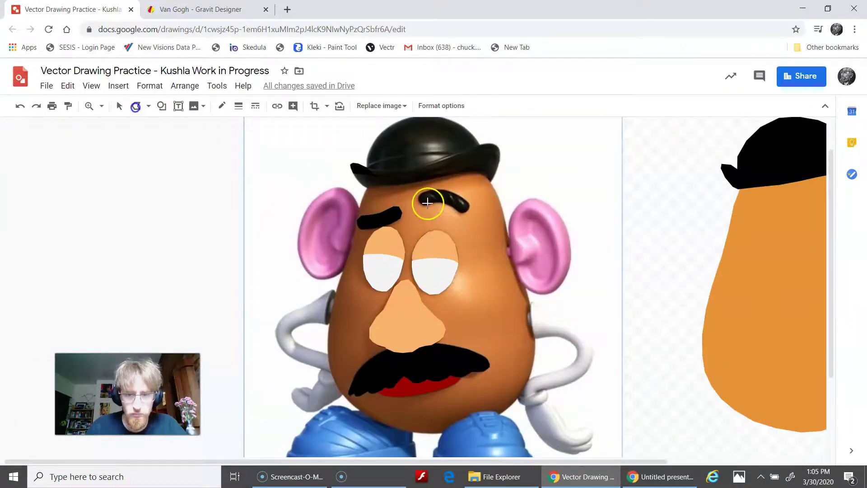
{"action": "left_click", "coordinate": [89, 106]}
{"action": "left_click", "coordinate": [400, 178]}
{"action": "key", "text": "Delete"}
{"action": "left_click", "coordinate": [605, 320]}
{"action": "left_click", "coordinate": [607, 349]}
{"action": "left_click", "coordinate": [581, 376]}
{"action": "left_click", "coordinate": [551, 384]}
{"action": "left_click", "coordinate": [537, 381]}
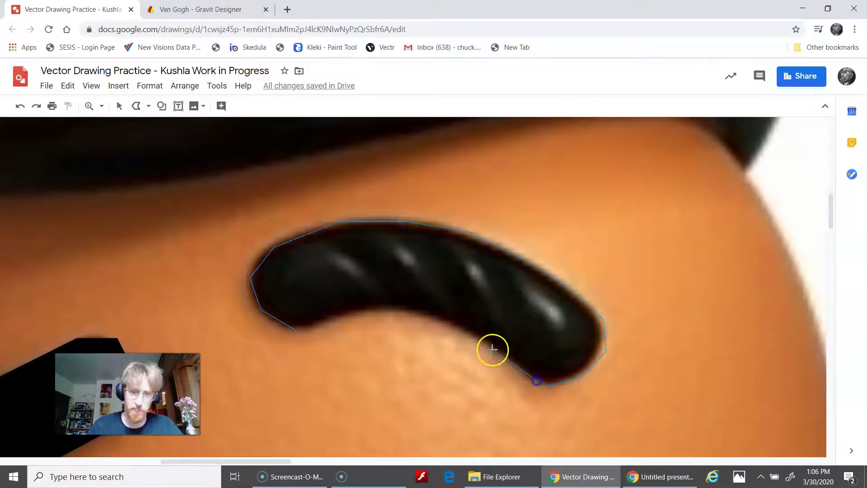
{"action": "left_click", "coordinate": [294, 330]}
{"action": "left_click", "coordinate": [219, 106]}
{"action": "left_click", "coordinate": [227, 165]}
Select the traced eyebrows, eyes, nose, moustache and lips together and move them across onto the orange body
{"action": "scroll", "coordinate": [482, 277], "scroll_direction": "down", "scroll_amount": 3}
{"action": "scroll", "coordinate": [250, 194], "scroll_direction": "right", "scroll_amount": 4}
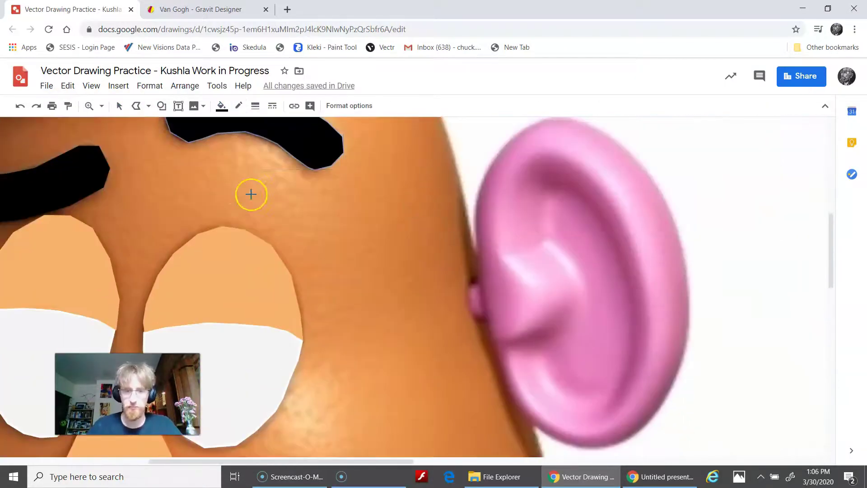
{"action": "key", "text": "ctrl+minus"}
{"action": "key", "text": "ctrl+plus"}
{"action": "left_click", "coordinate": [426, 283]}
{"action": "left_click", "coordinate": [351, 299]}
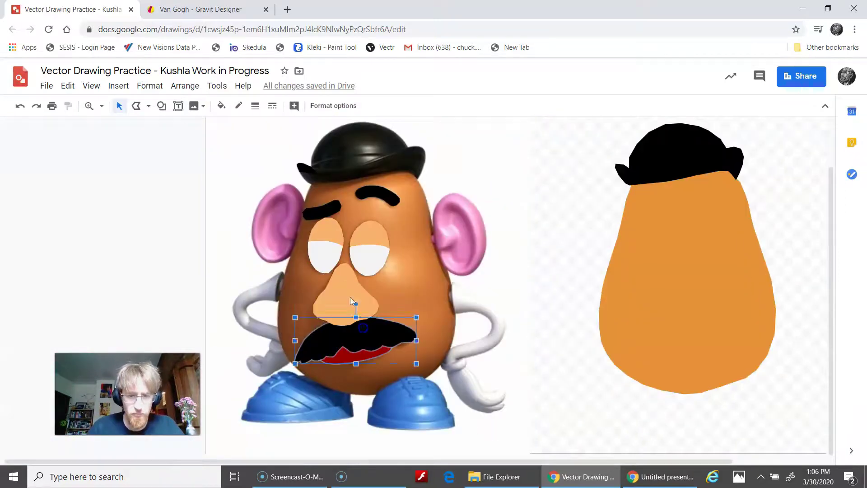
{"action": "left_click_drag", "start_coordinate": [376, 195], "coordinate": [708, 195]}
Trace the left ear on the reference image as a closed polyline shape with a muted pink fill
{"action": "left_click", "coordinate": [136, 105]}
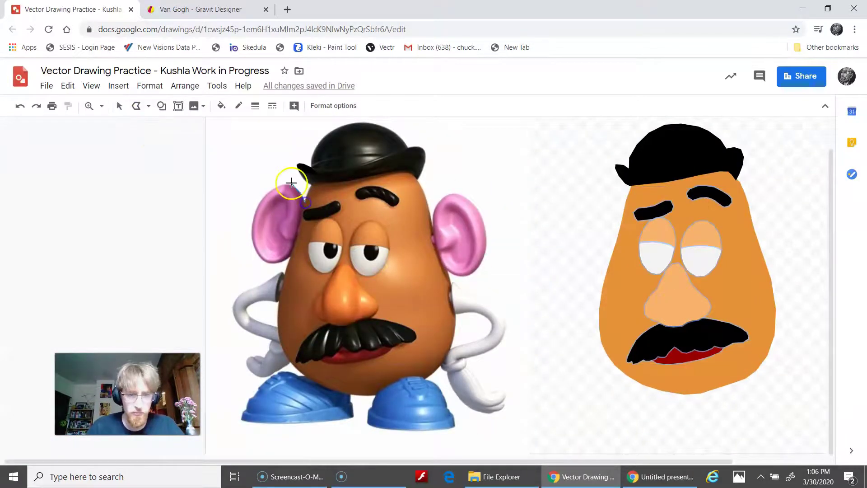
{"action": "left_click", "coordinate": [300, 199]}
{"action": "left_click", "coordinate": [221, 105]}
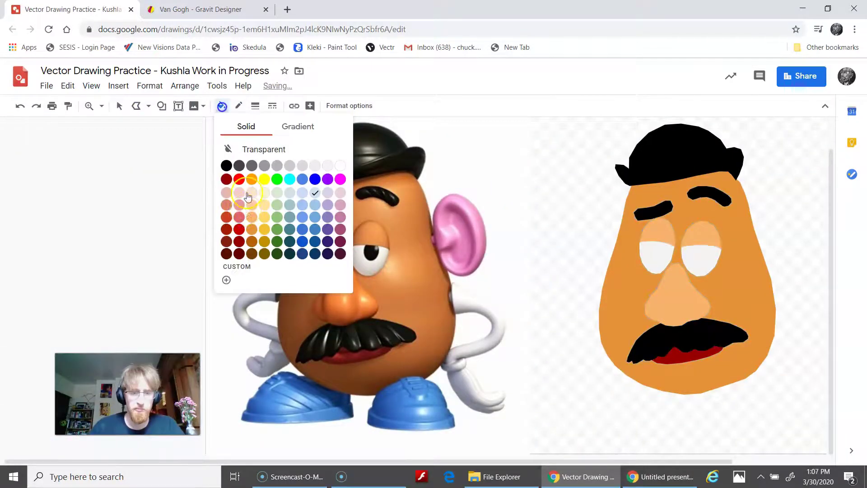
{"action": "left_click", "coordinate": [341, 215]}
{"action": "key", "text": "ctrl+alt+plus"}
{"action": "left_click", "coordinate": [135, 105]}
{"action": "left_click", "coordinate": [447, 235]}
{"action": "left_click", "coordinate": [451, 193]}
{"action": "left_click", "coordinate": [473, 158]}
{"action": "left_click", "coordinate": [497, 153]}
{"action": "left_click", "coordinate": [540, 187]}
{"action": "left_click", "coordinate": [554, 260]}
{"action": "left_click", "coordinate": [447, 236]}
{"action": "key", "text": "ctrl+z"}
{"action": "left_click", "coordinate": [136, 106]}
{"action": "left_click", "coordinate": [449, 249]}
{"action": "left_click", "coordinate": [448, 251]}
{"action": "key", "text": "ctrl+z"}
Trace the right ear, including its small peg, as a closed polyline shape and fill it with the left ear's muted pink
{"action": "left_click", "coordinate": [89, 106]}
{"action": "left_click", "coordinate": [443, 230]}
{"action": "left_click", "coordinate": [136, 106]}
{"action": "left_click", "coordinate": [413, 306]}
{"action": "left_click", "coordinate": [426, 301]}
{"action": "left_click", "coordinate": [422, 273]}
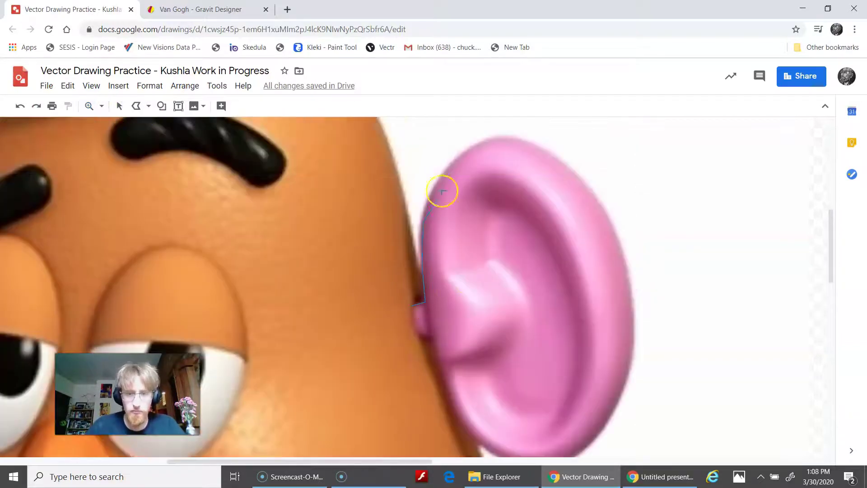
{"action": "left_click", "coordinate": [447, 162]}
{"action": "left_click", "coordinate": [506, 136]}
{"action": "left_click", "coordinate": [564, 156]}
{"action": "scroll", "coordinate": [587, 190], "scroll_direction": "down", "scroll_amount": 1}
{"action": "left_click", "coordinate": [598, 172]}
{"action": "left_click", "coordinate": [623, 185]}
{"action": "left_click", "coordinate": [640, 265]}
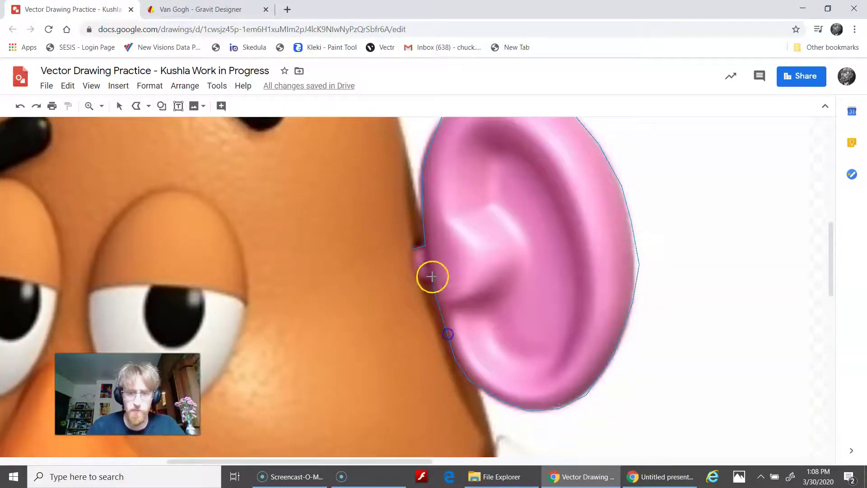
{"action": "left_click", "coordinate": [413, 249]}
{"action": "left_click", "coordinate": [222, 106]}
{"action": "left_click", "coordinate": [246, 258]}
Move both traced ears from the reference image to the matching sides of the orange body
{"action": "key", "text": "ctrl+alt+minus"}
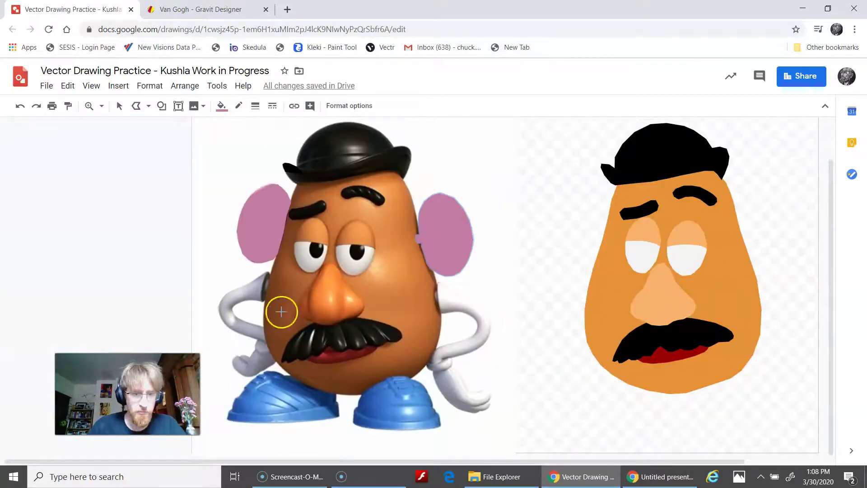
{"action": "mouse_move", "coordinate": [484, 242]}
{"action": "left_mouse_down"}
{"action": "mouse_move", "coordinate": [765, 242]}
{"action": "mouse_move", "coordinate": [758, 243]}
{"action": "left_mouse_up"}
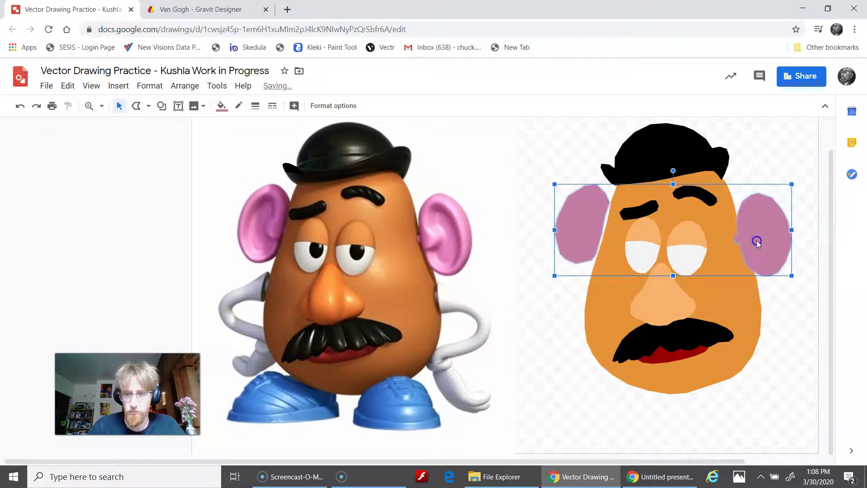
{"action": "left_click", "coordinate": [325, 344]}
{"action": "key", "text": "ctrl+alt+plus"}
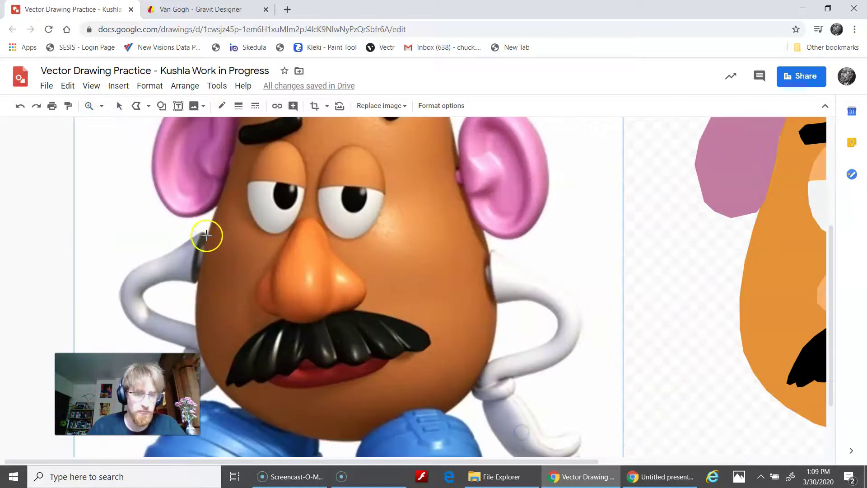
{"action": "left_click", "coordinate": [165, 255]}
{"action": "scroll", "coordinate": [115, 273], "scroll_direction": "down", "scroll_amount": 1}
{"action": "left_click", "coordinate": [119, 241]}
{"action": "left_click", "coordinate": [134, 267]}
{"action": "double_click", "coordinate": [184, 291]}
{"action": "left_click", "coordinate": [20, 107]}
{"action": "left_click", "coordinate": [132, 106]}
{"action": "left_click", "coordinate": [207, 184]}
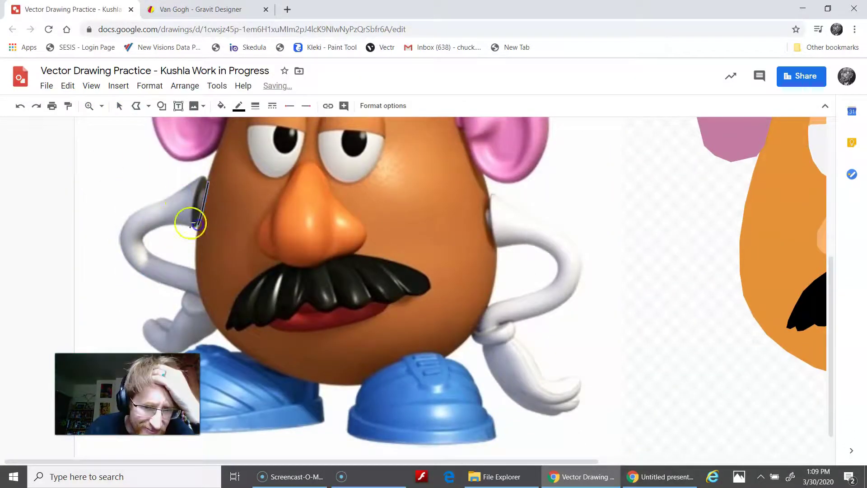
{"action": "left_click", "coordinate": [136, 106]}
{"action": "left_click", "coordinate": [204, 175]}
{"action": "left_click", "coordinate": [129, 218]}
{"action": "left_click", "coordinate": [121, 235]}
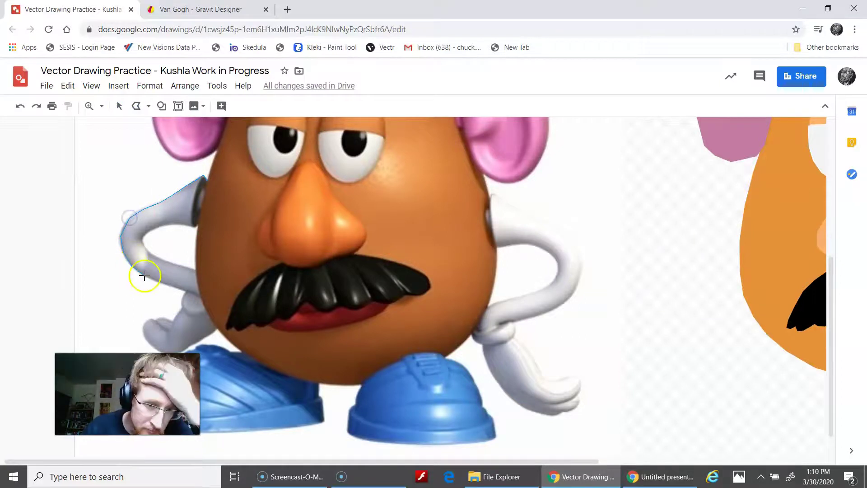
{"action": "left_click", "coordinate": [186, 292]}
{"action": "double_click", "coordinate": [173, 321]}
{"action": "left_click", "coordinate": [20, 107]}
{"action": "left_click", "coordinate": [136, 106]}
{"action": "left_click", "coordinate": [199, 221]}
{"action": "left_click", "coordinate": [195, 227]}
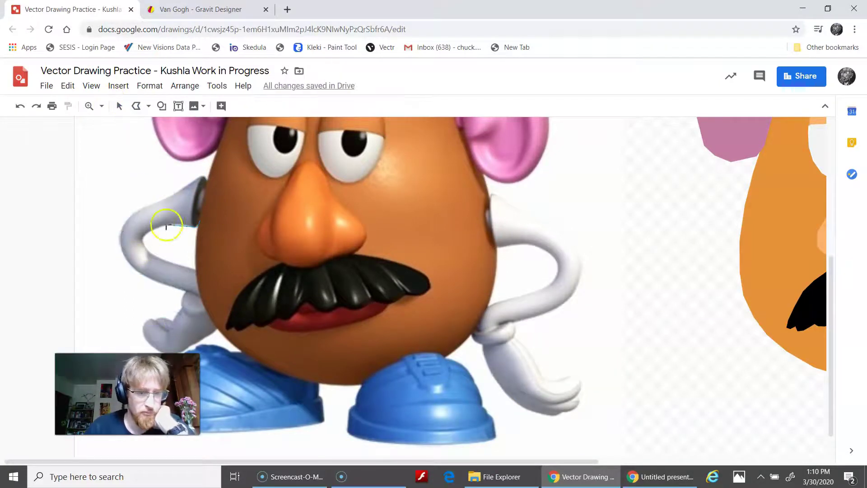
{"action": "left_click", "coordinate": [198, 272]}
{"action": "left_click", "coordinate": [203, 295]}
{"action": "double_click", "coordinate": [219, 327]}
{"action": "left_click", "coordinate": [20, 107]}
Trace the left arm and hand on the reference image as one closed polyline shape with a very light gray fill
{"action": "left_click", "coordinate": [136, 106]}
{"action": "left_click", "coordinate": [220, 326]}
{"action": "left_click", "coordinate": [210, 336]}
{"action": "left_click", "coordinate": [162, 353]}
{"action": "left_click", "coordinate": [184, 293]}
{"action": "left_click", "coordinate": [149, 275]}
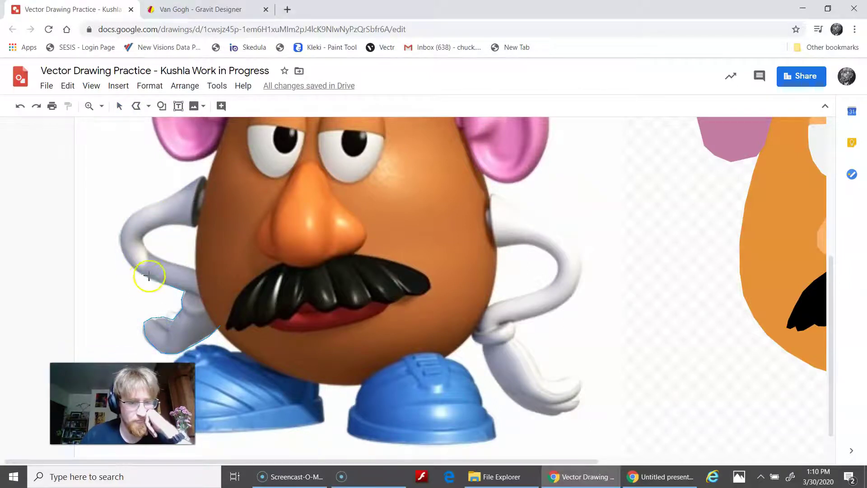
{"action": "left_click", "coordinate": [209, 175]}
{"action": "left_click", "coordinate": [196, 226]}
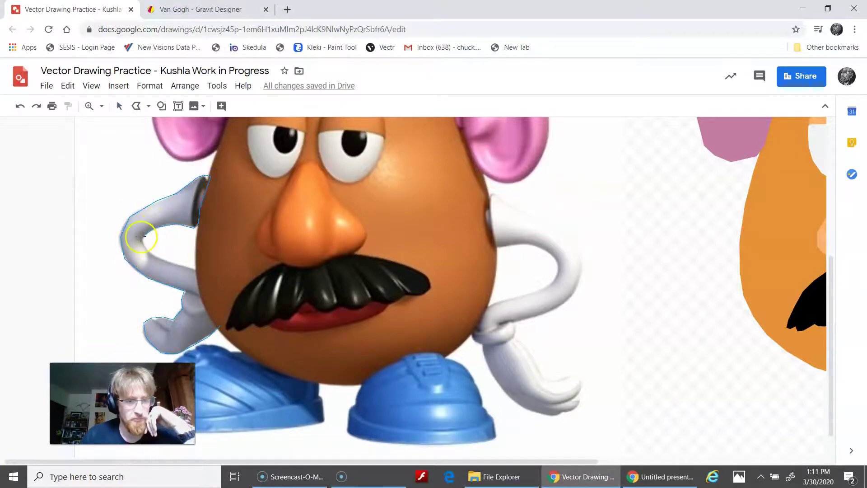
{"action": "left_click", "coordinate": [222, 329]}
{"action": "left_click", "coordinate": [221, 106]}
{"action": "left_click", "coordinate": [335, 136]}
{"action": "left_click", "coordinate": [136, 106]}
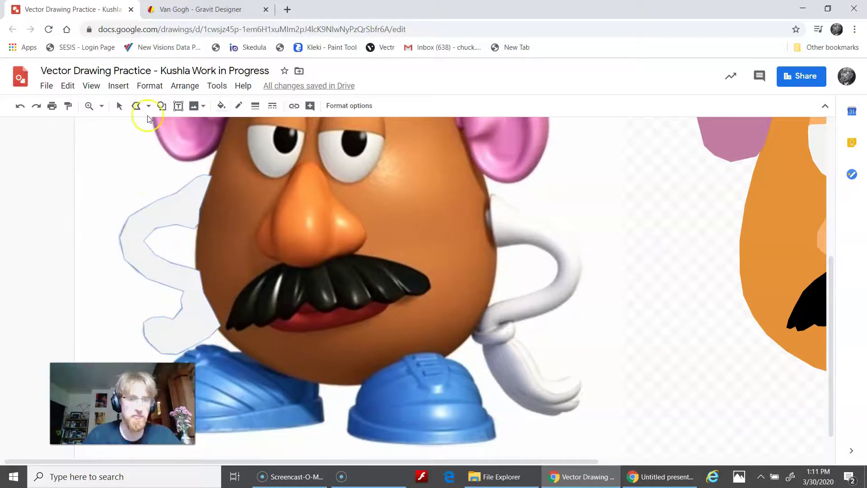
{"action": "key", "text": "ctrl+alt+plus"}
{"action": "left_click", "coordinate": [584, 208]}
{"action": "left_click", "coordinate": [603, 247]}
{"action": "left_click", "coordinate": [597, 282]}
{"action": "left_click", "coordinate": [570, 309]}
{"action": "left_click", "coordinate": [527, 325]}
{"action": "double_click", "coordinate": [509, 342]}
{"action": "key", "text": "ctrl+z"}
Trace the right arm and hand on the reference image as one closed polyline shape with a very light gray fill
{"action": "left_click", "coordinate": [136, 106]}
{"action": "left_click", "coordinate": [476, 150]}
{"action": "left_click", "coordinate": [564, 197]}
{"action": "left_click", "coordinate": [531, 324]}
{"action": "left_click", "coordinate": [509, 329]}
{"action": "left_click", "coordinate": [509, 348]}
{"action": "scroll", "coordinate": [604, 415], "scroll_direction": "down", "scroll_amount": 3}
{"action": "left_click", "coordinate": [603, 313]}
{"action": "left_click", "coordinate": [597, 325]}
{"action": "left_click", "coordinate": [599, 335]}
{"action": "left_click", "coordinate": [586, 347]}
{"action": "left_click", "coordinate": [563, 353]}
{"action": "scroll", "coordinate": [522, 184], "scroll_direction": "up", "scroll_amount": 2}
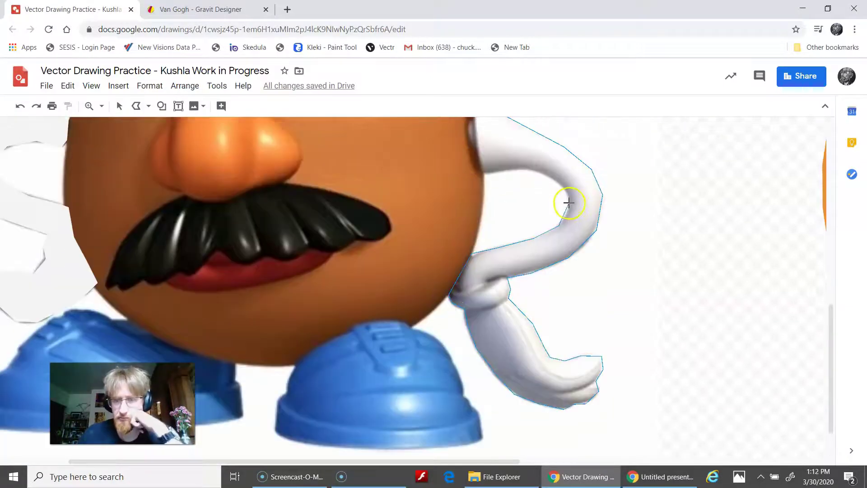
{"action": "scroll", "coordinate": [481, 175], "scroll_direction": "up", "scroll_amount": 2}
{"action": "left_click", "coordinate": [475, 159]}
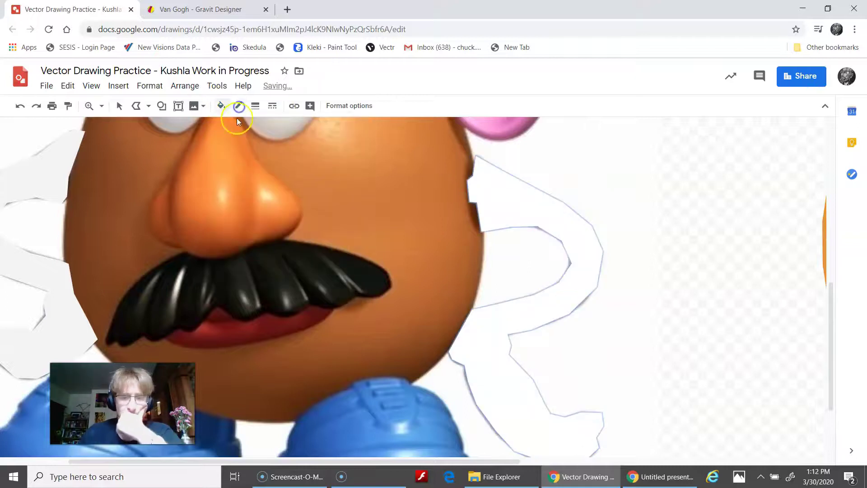
{"action": "left_click", "coordinate": [221, 106]}
{"action": "left_click", "coordinate": [330, 167]}
Select both traced arms and move them from the reference image to the matching sides of the orange body
{"action": "key", "text": "ctrl+alt+minus"}
{"action": "key", "text": "ctrl+alt+minus"}
{"action": "left_click", "coordinate": [452, 271]}
{"action": "left_click", "coordinate": [319, 255], "text": "shift"}
{"action": "left_click_drag", "start_coordinate": [319, 255], "coordinate": [501, 264]}
{"action": "left_click", "coordinate": [510, 252]}
{"action": "left_click", "coordinate": [633, 253], "text": "shift"}
{"action": "left_click_drag", "start_coordinate": [633, 254], "coordinate": [637, 254]}
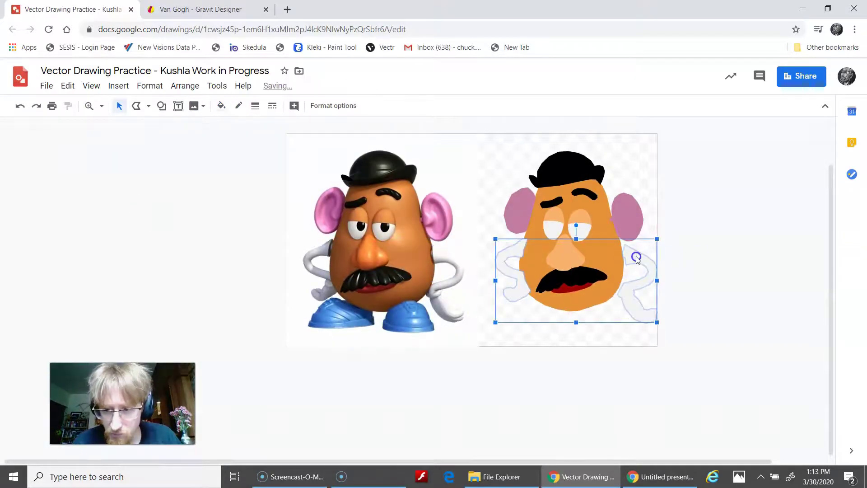
Send both arm shapes to the back, behind the orange body
{"action": "left_click", "coordinate": [525, 251]}
{"action": "left_click", "coordinate": [633, 255]}
{"action": "key", "text": "ctrl+shift+Down"}
{"action": "left_click", "coordinate": [692, 295]}
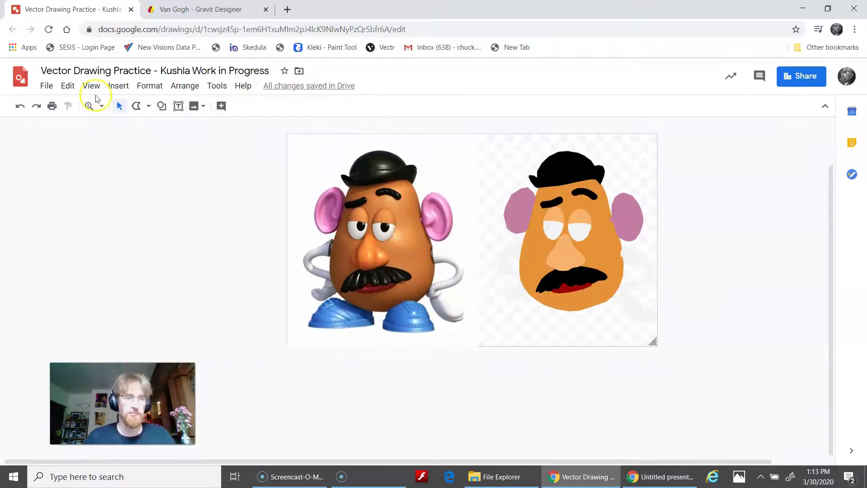
{"action": "left_click", "coordinate": [89, 106]}
{"action": "left_click_drag", "start_coordinate": [301, 282], "coordinate": [464, 339]}
{"action": "left_click", "coordinate": [136, 106]}
{"action": "left_click", "coordinate": [430, 330]}
{"action": "left_click", "coordinate": [433, 304]}
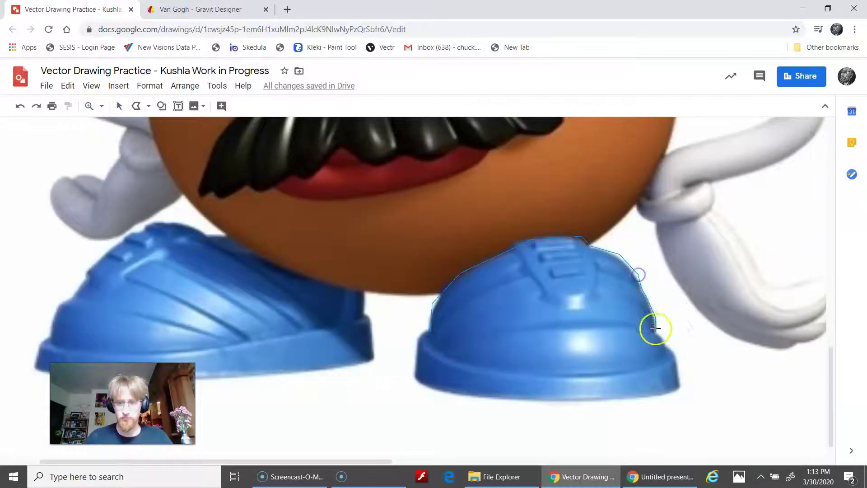
{"action": "key", "text": "Escape"}
{"action": "key", "text": "ctrl+z"}
{"action": "left_click", "coordinate": [413, 375]}
Trace the right shoe on the reference image as one closed polyline shape with a blue fill
{"action": "left_click", "coordinate": [136, 106]}
{"action": "left_click", "coordinate": [415, 375]}
{"action": "left_click", "coordinate": [417, 340]}
{"action": "left_click", "coordinate": [430, 329]}
{"action": "left_click", "coordinate": [430, 309]}
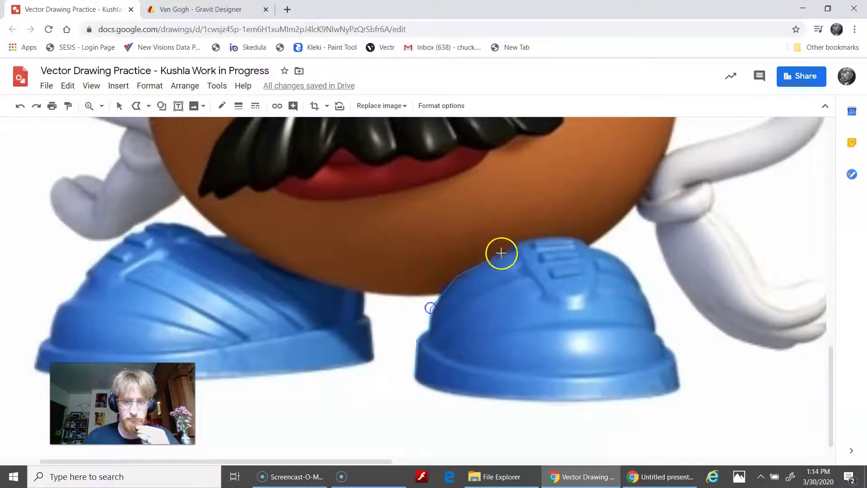
{"action": "left_click", "coordinate": [601, 246]}
{"action": "left_click", "coordinate": [630, 273]}
{"action": "left_click", "coordinate": [658, 333]}
{"action": "left_click", "coordinate": [680, 386]}
{"action": "left_click", "coordinate": [601, 401]}
{"action": "left_click", "coordinate": [478, 397]}
{"action": "left_click", "coordinate": [415, 382]}
{"action": "left_click", "coordinate": [222, 106]}
{"action": "left_click", "coordinate": [301, 239]}
Trace the left shoe on the reference image as one closed polyline shape with a blue fill
{"action": "left_click", "coordinate": [136, 106]}
{"action": "left_click", "coordinate": [371, 320]}
{"action": "left_click", "coordinate": [374, 363]}
{"action": "left_click", "coordinate": [90, 272]}
{"action": "left_click", "coordinate": [149, 221]}
{"action": "left_click", "coordinate": [193, 223]}
{"action": "left_click", "coordinate": [208, 235]}
{"action": "left_click", "coordinate": [233, 236]}
{"action": "left_click", "coordinate": [316, 274]}
{"action": "left_click", "coordinate": [359, 286]}
{"action": "left_click", "coordinate": [371, 321]}
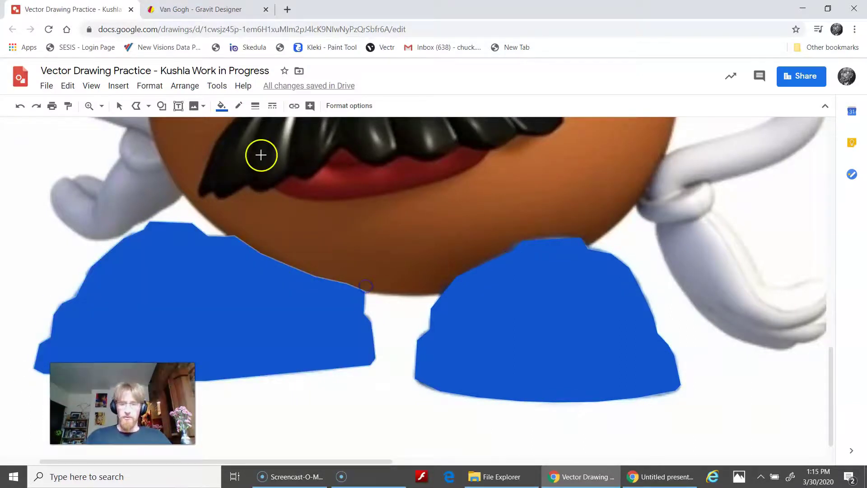
Move both traced shoes together from the reference image to the base of the orange body
{"action": "key", "text": "ctrl+alt+minus"}
{"action": "left_click", "coordinate": [119, 106]}
{"action": "left_click", "coordinate": [382, 354]}
{"action": "left_click_drag", "start_coordinate": [382, 354], "coordinate": [603, 367]}
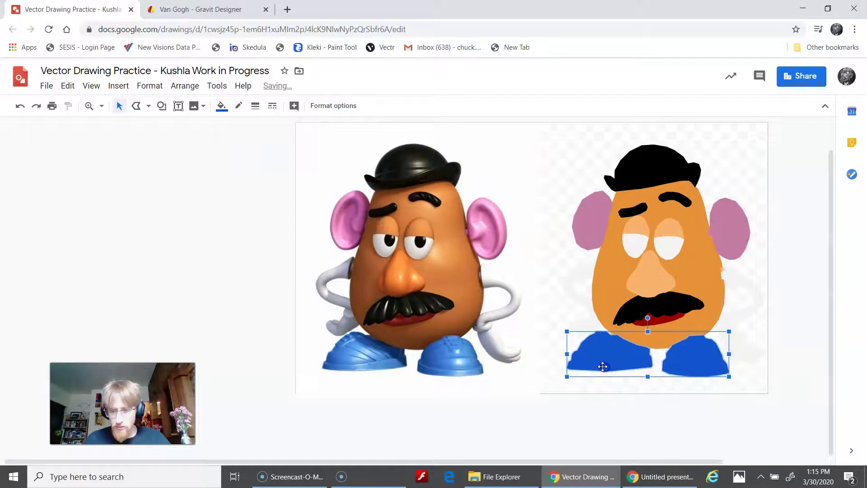
{"action": "left_click", "coordinate": [685, 436]}
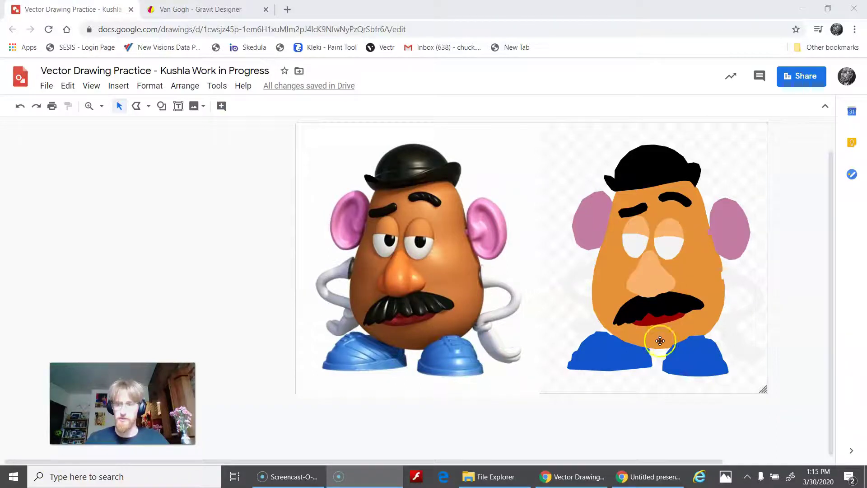
Select both light gray arm shapes and examine them up close beside the reference image
{"action": "left_click", "coordinate": [582, 268]}
{"action": "left_click", "coordinate": [736, 276], "text": "shift"}
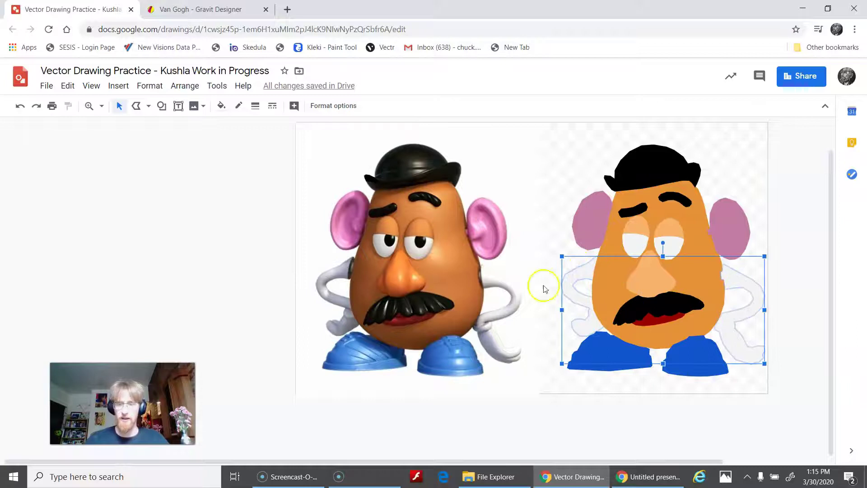
{"action": "left_click", "coordinate": [88, 106]}
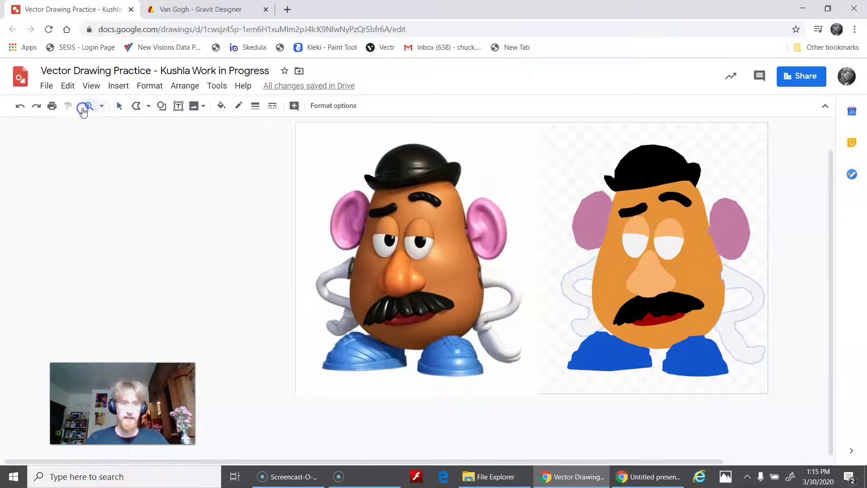
{"action": "left_click_drag", "start_coordinate": [300, 234], "coordinate": [563, 402]}
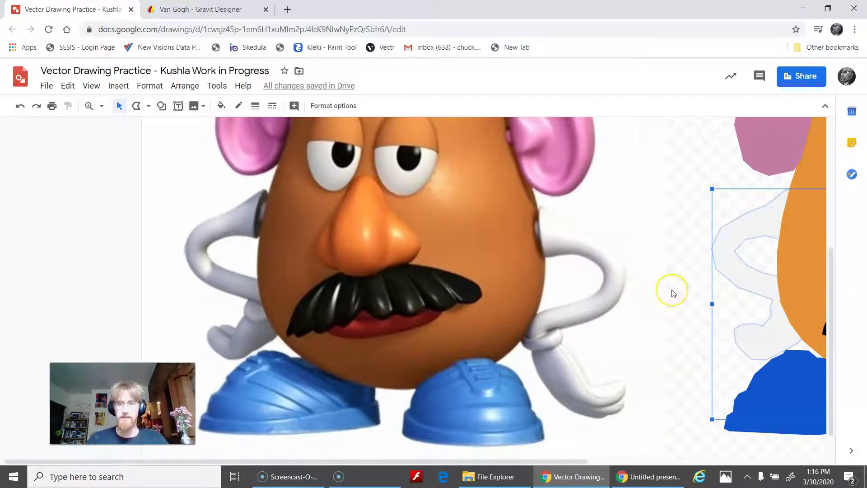
{"action": "left_click_drag", "start_coordinate": [538, 462], "coordinate": [650, 458]}
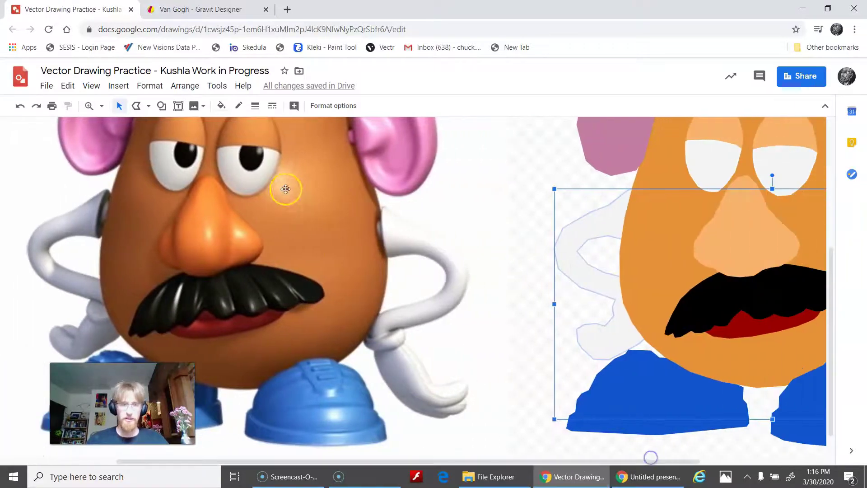
{"action": "scroll", "coordinate": [668, 207], "scroll_direction": "up", "scroll_amount": 2}
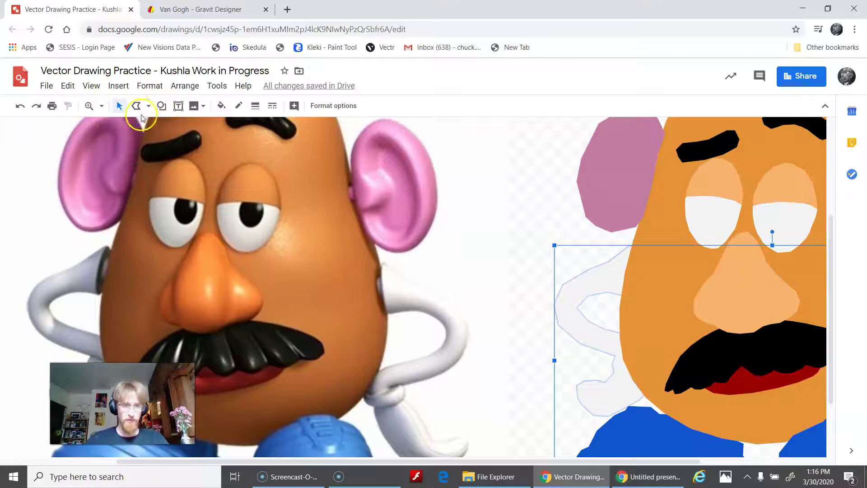
Draw an ellipse over the left pupil on the reference image
{"action": "left_click", "coordinate": [134, 107]}
{"action": "left_click", "coordinate": [148, 108]}
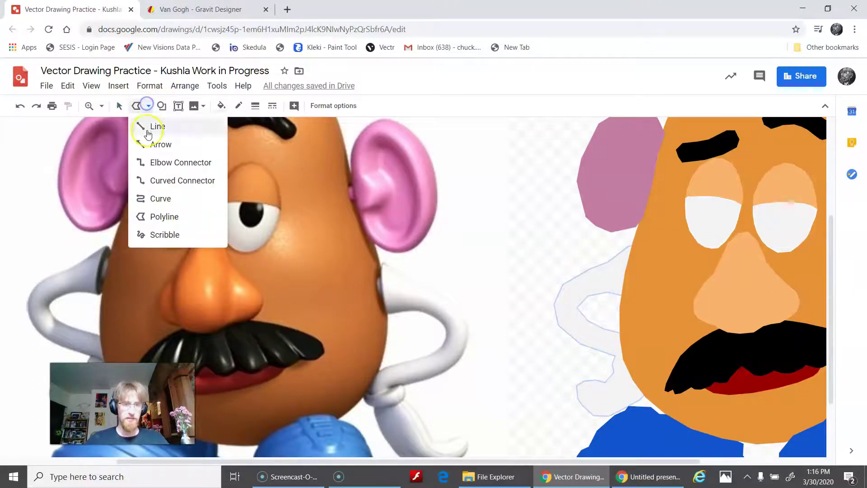
{"action": "key", "text": "Escape"}
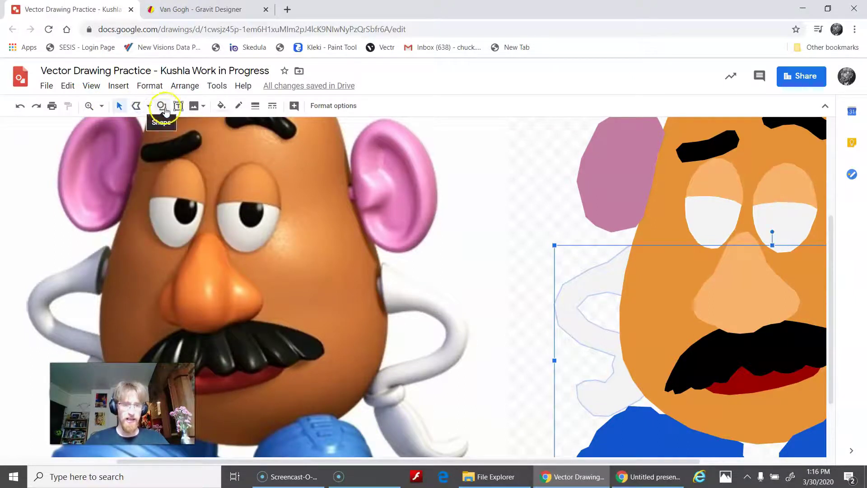
{"action": "left_click", "coordinate": [161, 106]}
{"action": "left_click", "coordinate": [170, 127]}
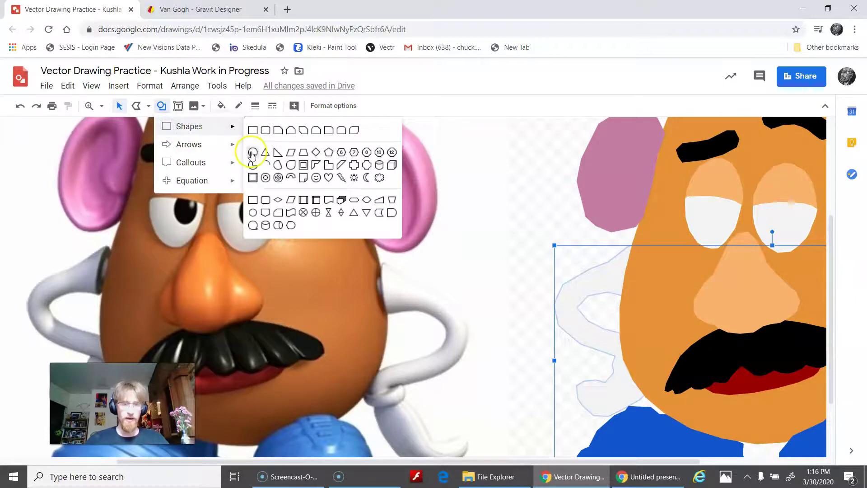
{"action": "left_click", "coordinate": [252, 151]}
{"action": "left_click_drag", "start_coordinate": [172, 194], "coordinate": [197, 227]}
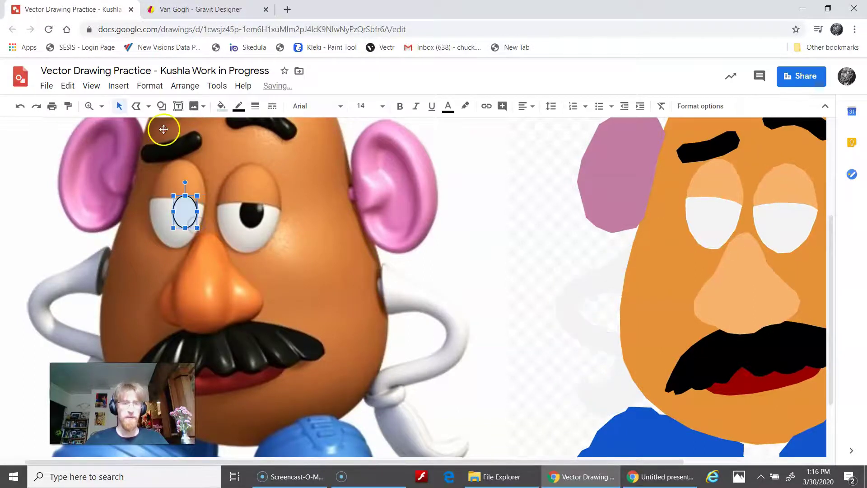
Give the left pupil ellipse a transparent outline and a solid black fill
{"action": "left_click", "coordinate": [239, 107]}
{"action": "left_click", "coordinate": [271, 128]}
{"action": "left_click", "coordinate": [221, 106]}
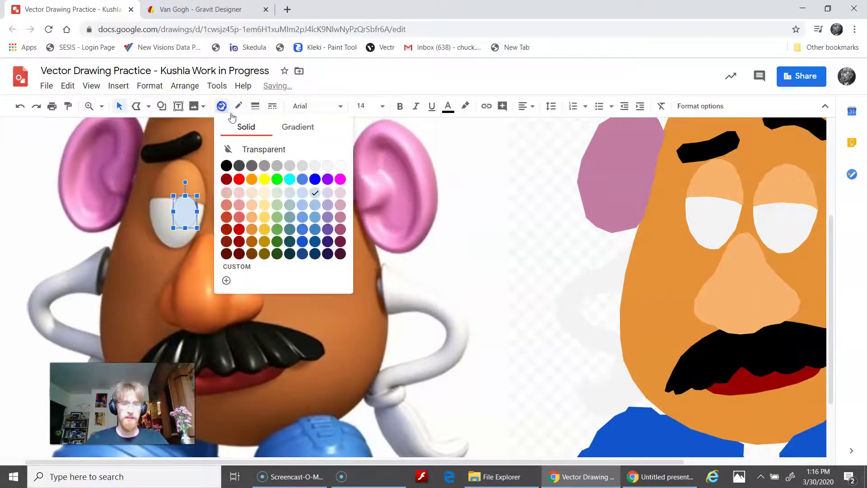
{"action": "left_click", "coordinate": [236, 166]}
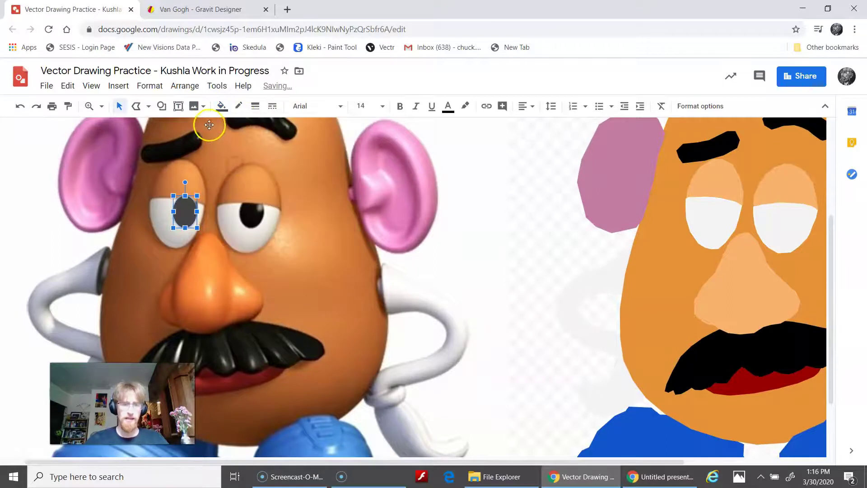
{"action": "left_click", "coordinate": [220, 112]}
{"action": "left_click", "coordinate": [239, 166]}
{"action": "left_click", "coordinate": [221, 111]}
{"action": "left_click", "coordinate": [226, 165]}
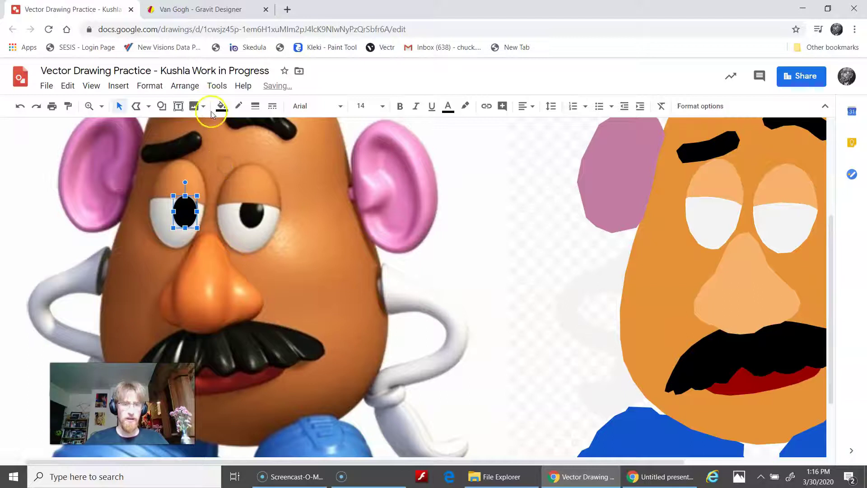
Draw a black ellipse with a transparent outline over the right pupil on the reference image
{"action": "left_click", "coordinate": [161, 106]}
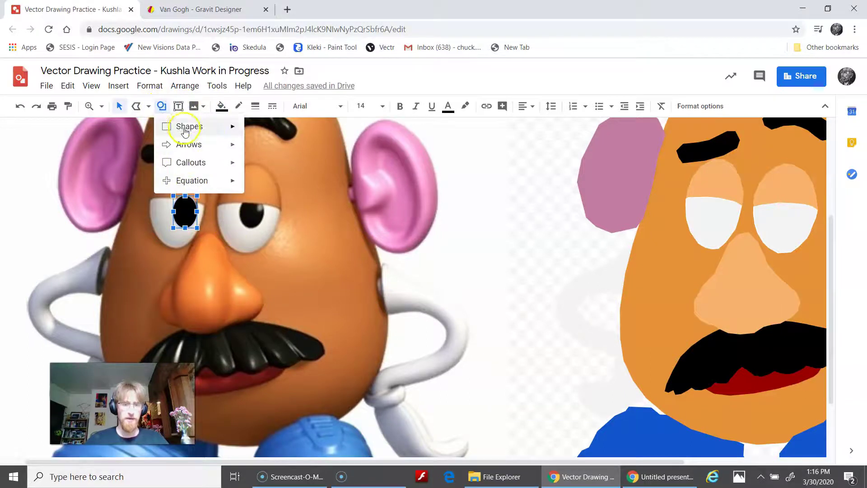
{"action": "left_click", "coordinate": [161, 108]}
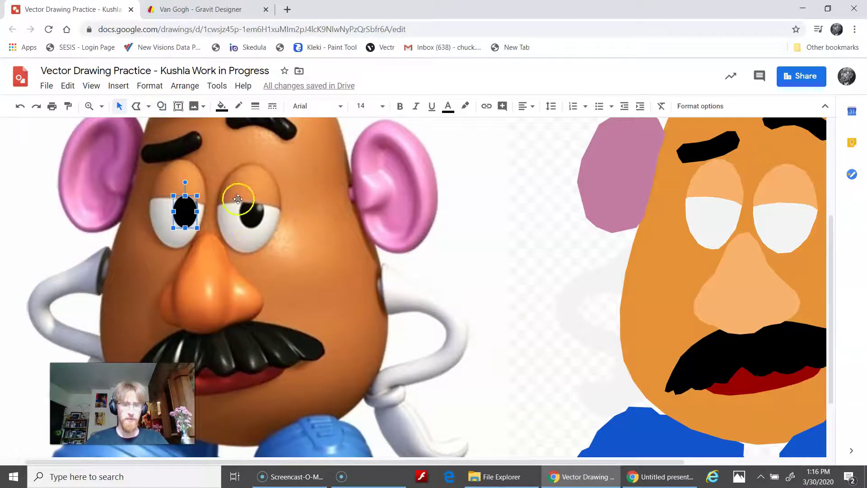
{"action": "left_click", "coordinate": [159, 110]}
{"action": "mouse_move", "coordinate": [171, 127]}
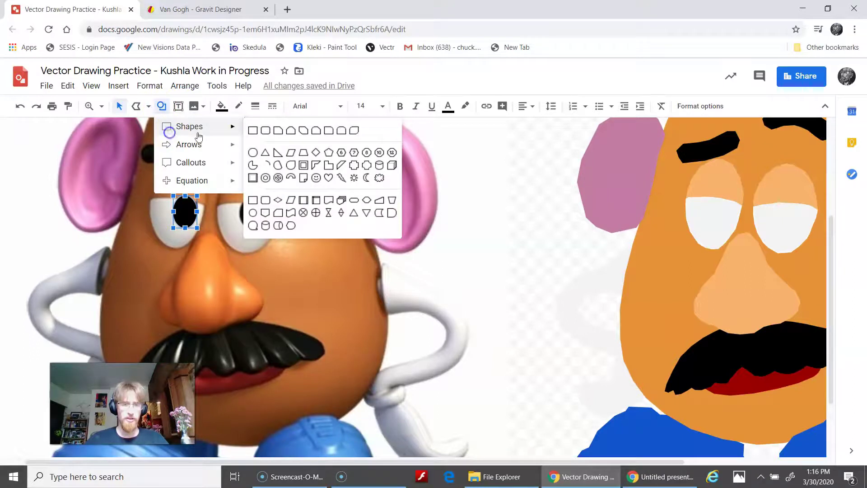
{"action": "left_click", "coordinate": [254, 153]}
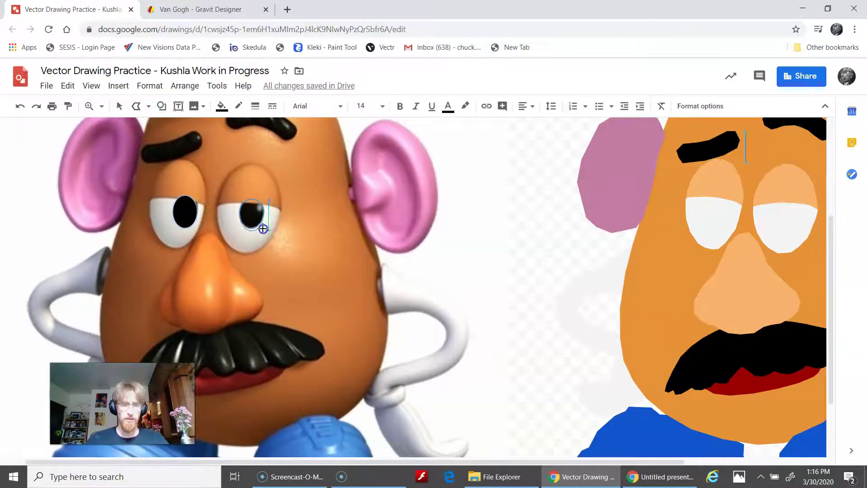
{"action": "left_click_drag", "start_coordinate": [262, 227], "coordinate": [263, 228]}
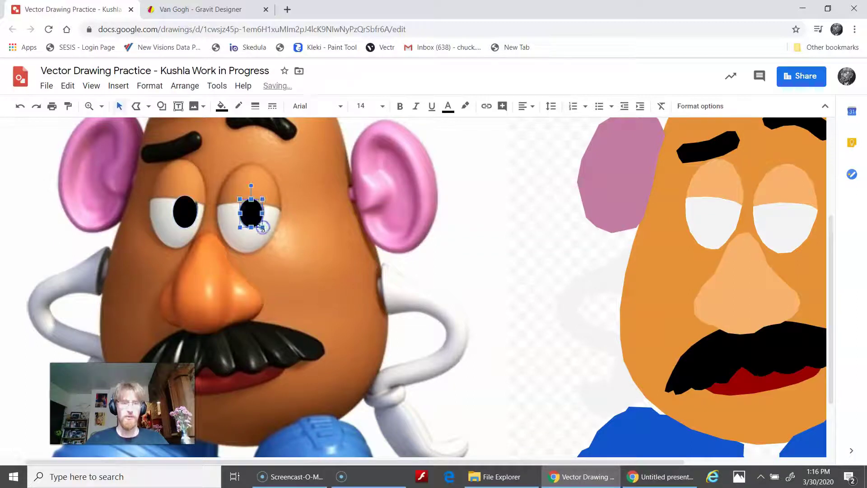
{"action": "left_click", "coordinate": [238, 106]}
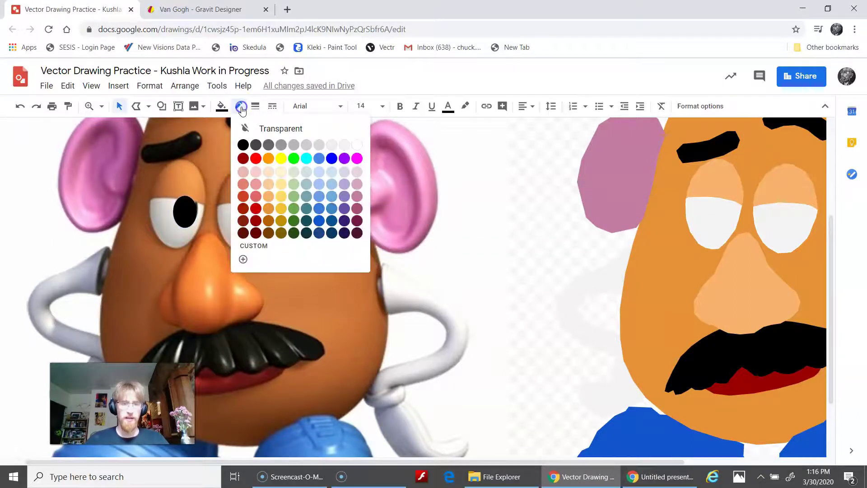
{"action": "left_click", "coordinate": [245, 127]}
{"action": "left_click", "coordinate": [222, 106]}
{"action": "left_click", "coordinate": [235, 106]}
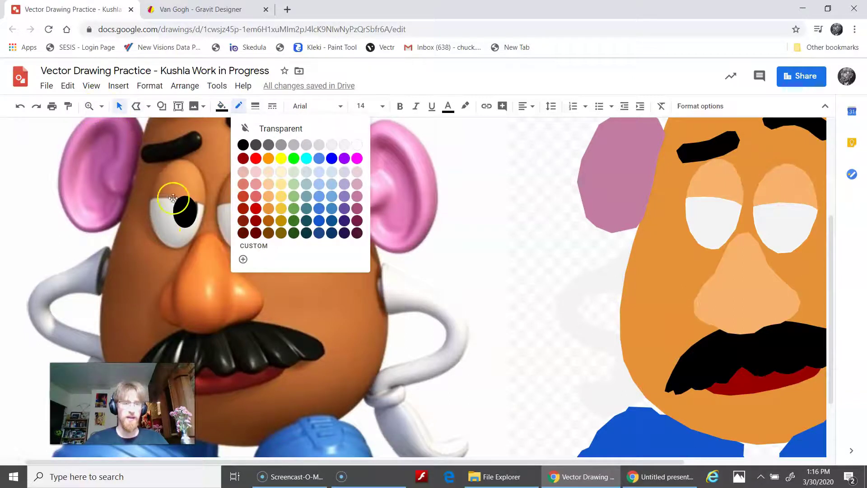
{"action": "left_click", "coordinate": [149, 165]}
Select both black pupils and move them onto the matching eye whites of the vector face
{"action": "left_click", "coordinate": [189, 216]}
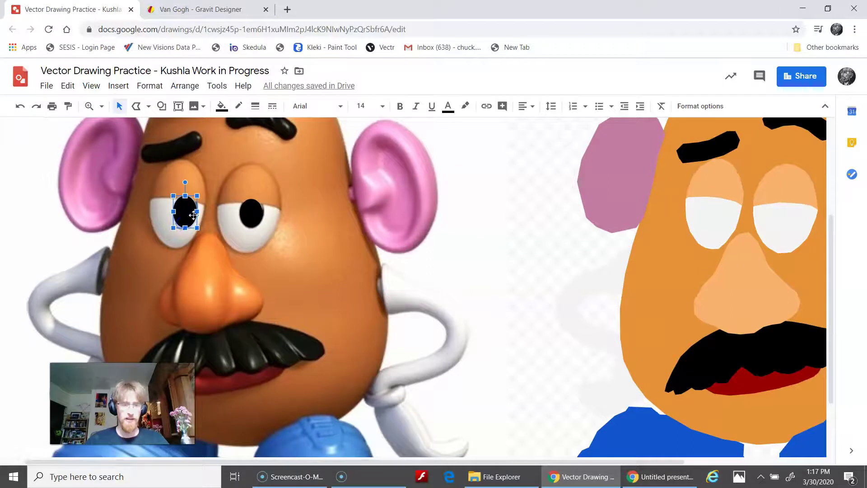
{"action": "left_click", "coordinate": [257, 215], "text": "shift"}
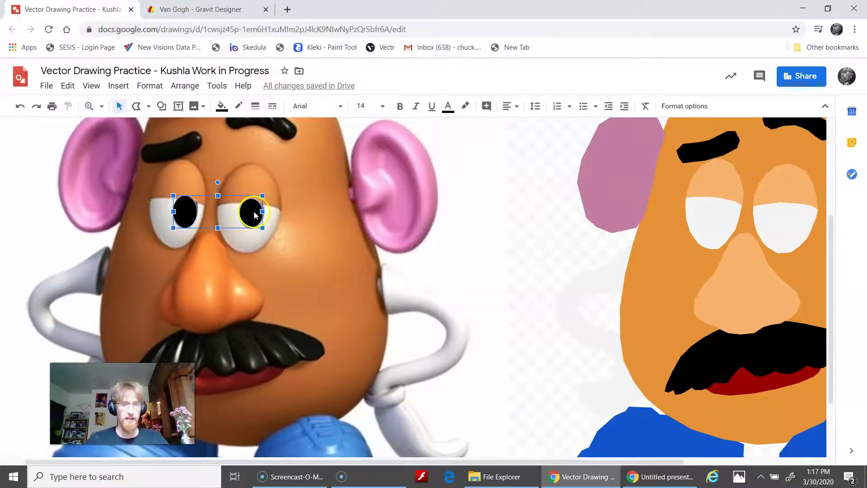
{"action": "left_click_drag", "start_coordinate": [286, 220], "coordinate": [794, 270]}
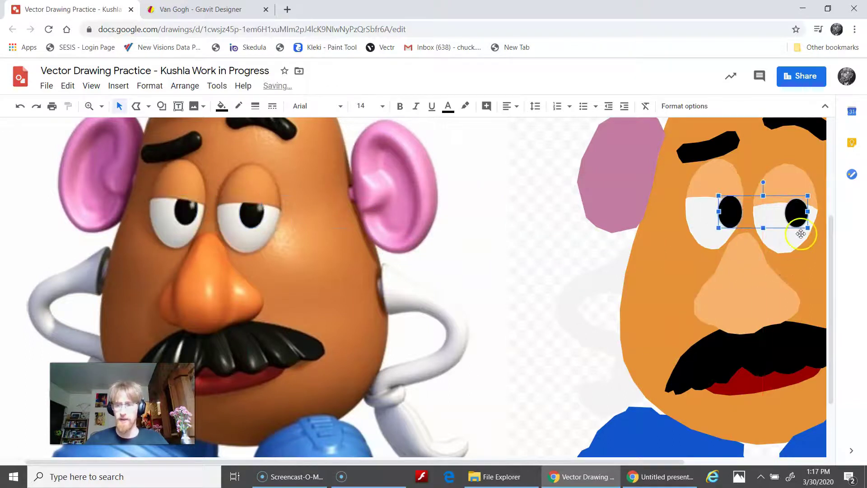
{"action": "mouse_move", "coordinate": [800, 221]}
{"action": "left_mouse_down"}
{"action": "mouse_move", "coordinate": [774, 221]}
{"action": "mouse_move", "coordinate": [796, 220]}
{"action": "left_mouse_up"}
{"action": "key", "text": "Left"}
{"action": "key", "text": "Left"}
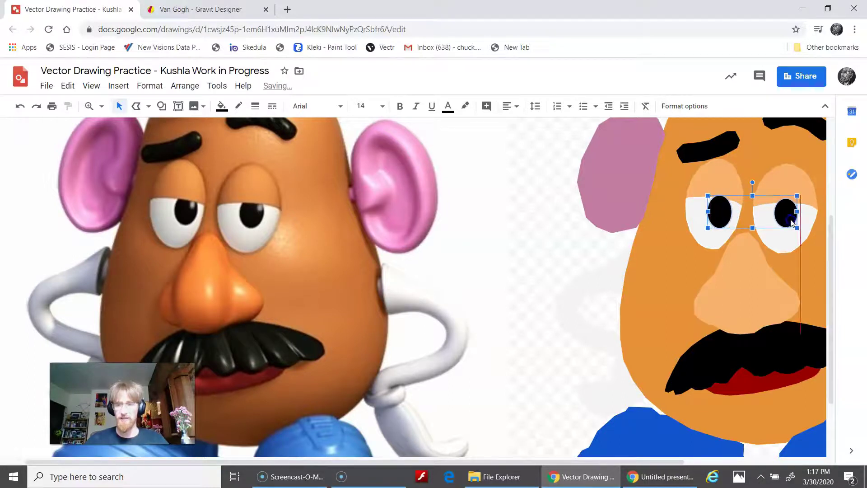
{"action": "key", "text": "Right"}
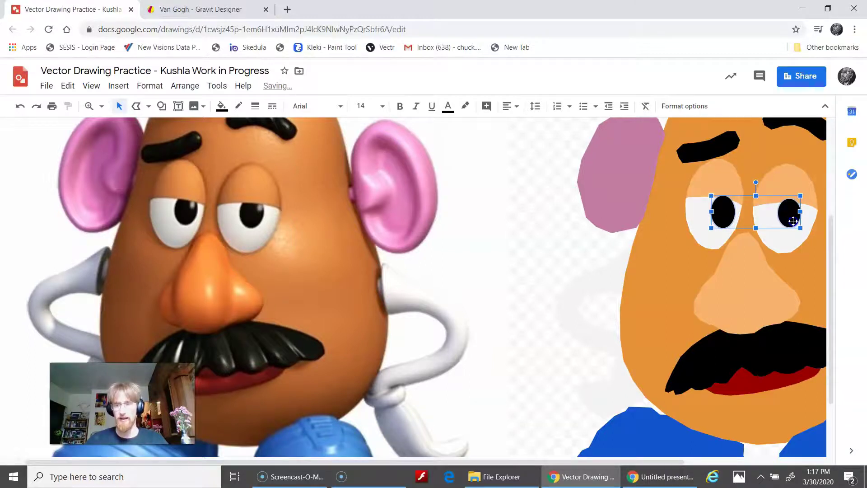
Select the pupils, left eye white and eyelids of the vector face in turn to examine how they overlap
{"action": "left_click", "coordinate": [794, 222], "text": "shift"}
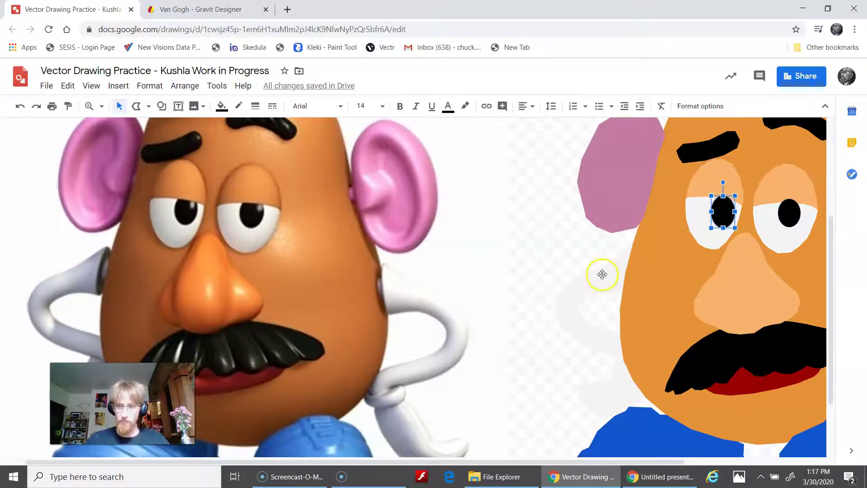
{"action": "left_click", "coordinate": [688, 225]}
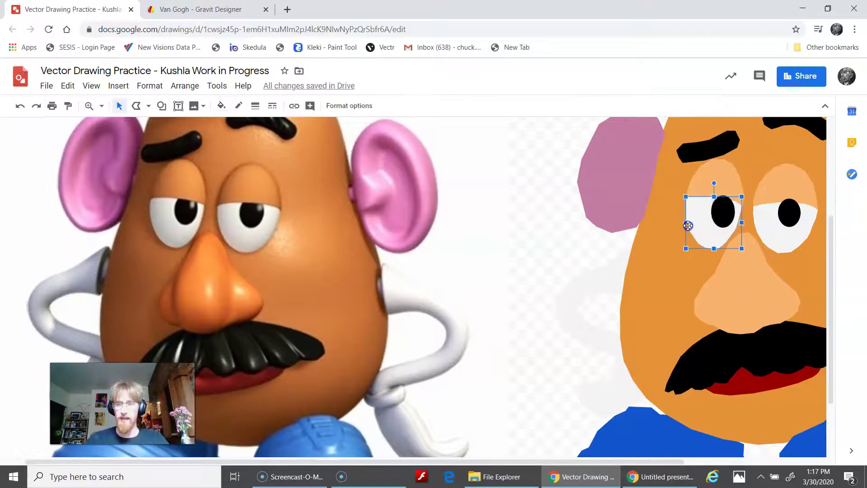
{"action": "left_click", "coordinate": [719, 211]}
{"action": "left_click", "coordinate": [718, 181]}
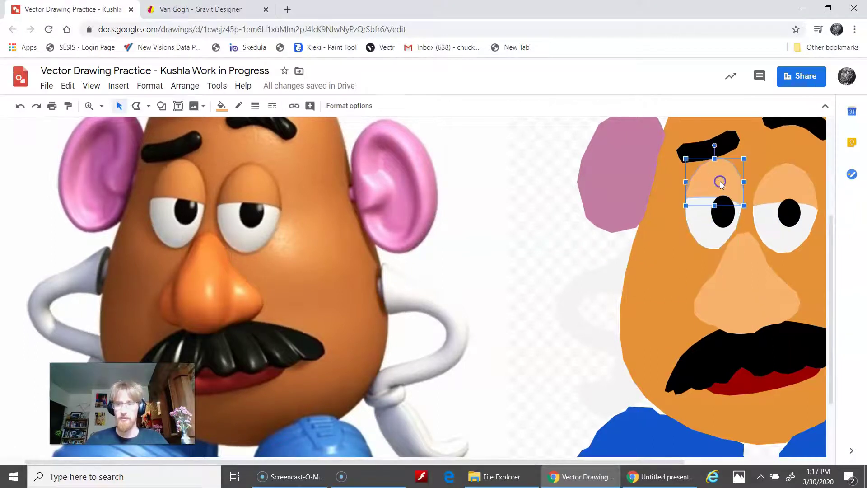
{"action": "left_click", "coordinate": [716, 189]}
{"action": "left_click", "coordinate": [716, 188]}
{"action": "left_click", "coordinate": [720, 185]}
{"action": "left_click", "coordinate": [723, 199]}
{"action": "left_click", "coordinate": [725, 202]}
{"action": "left_click", "coordinate": [703, 177]}
{"action": "left_click", "coordinate": [722, 203]}
{"action": "left_click", "coordinate": [715, 181]}
{"action": "left_click", "coordinate": [731, 221]}
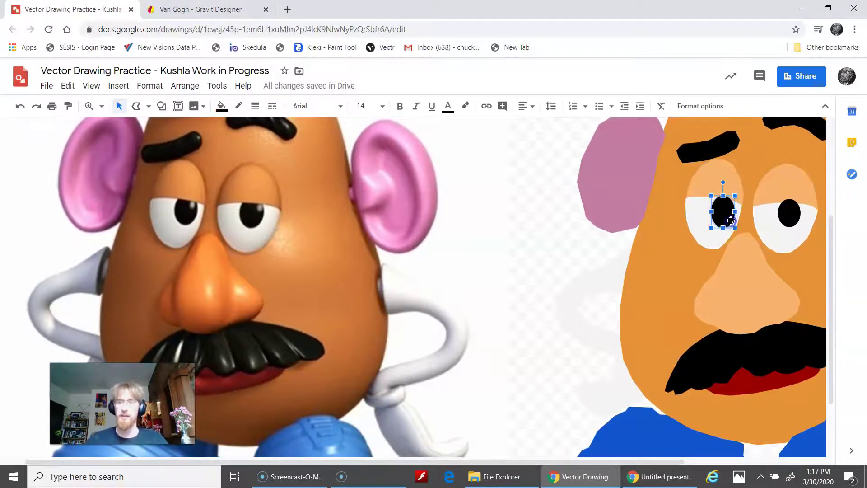
{"action": "left_click", "coordinate": [728, 195]}
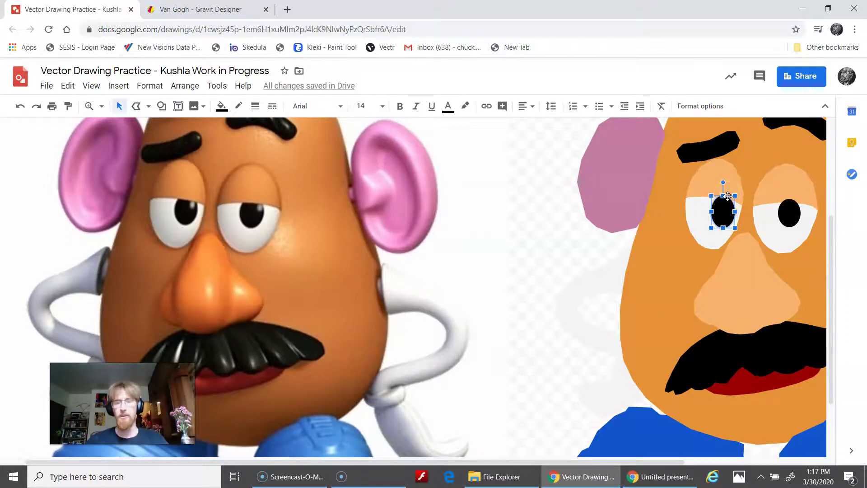
{"action": "left_click", "coordinate": [790, 216]}
{"action": "left_click", "coordinate": [779, 179]}
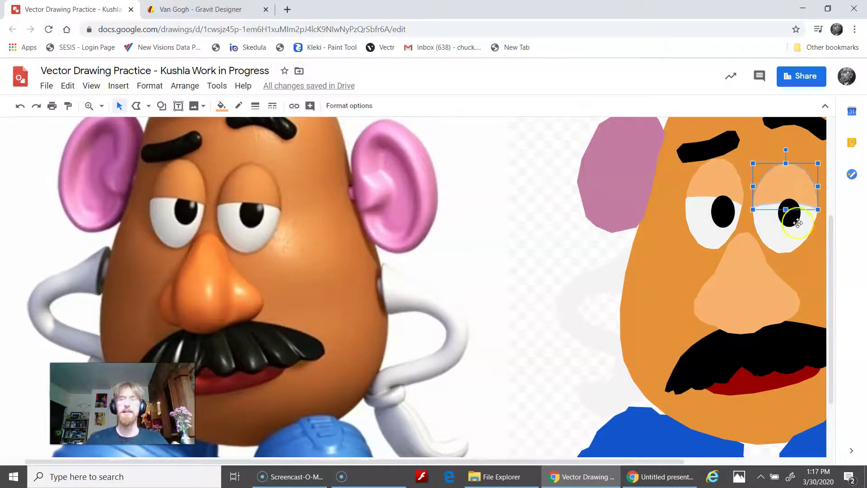
{"action": "left_click", "coordinate": [724, 185]}
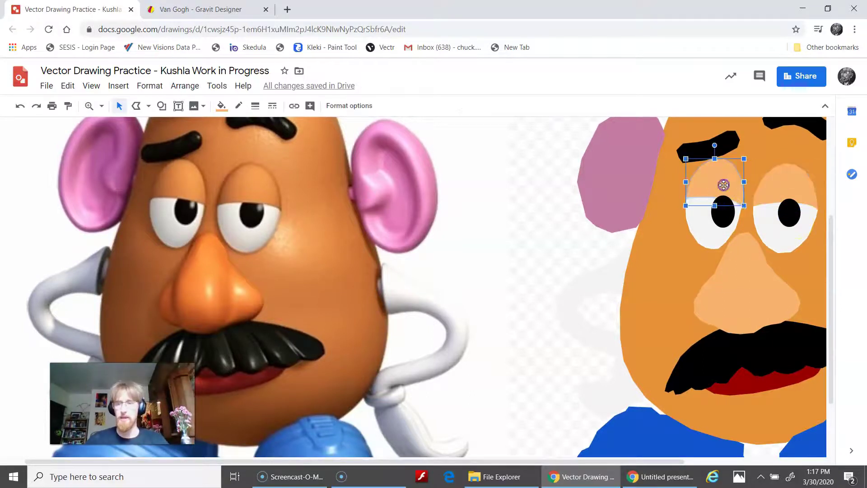
Bring the left eyelid of the vector face to the front, covering the upper edge of the left pupil
{"action": "double_click", "coordinate": [719, 181]}
{"action": "left_click", "coordinate": [719, 182]}
{"action": "left_click", "coordinate": [782, 187]}
{"action": "left_click", "coordinate": [712, 182]}
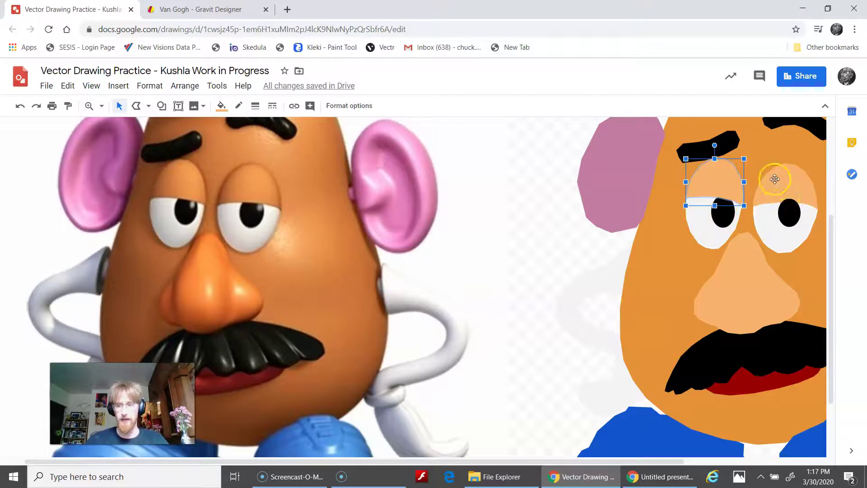
Bring the right eyelid of the vector face to the front so that it overlaps the right pupil
{"action": "left_click", "coordinate": [791, 219]}
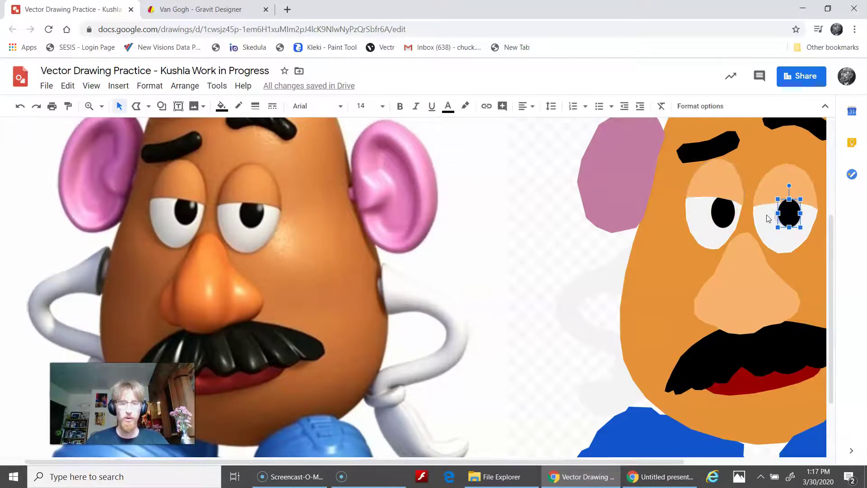
{"action": "left_click", "coordinate": [761, 190]}
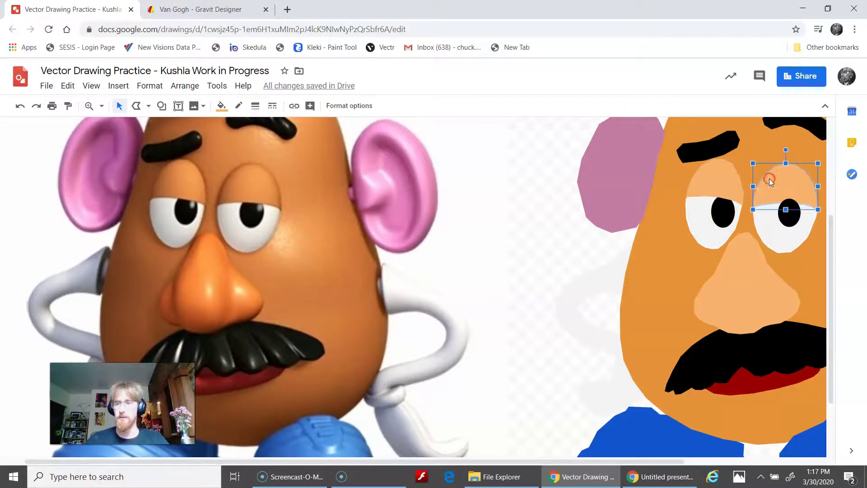
{"action": "right_click", "coordinate": [769, 180]}
{"action": "mouse_move", "coordinate": [724, 334]}
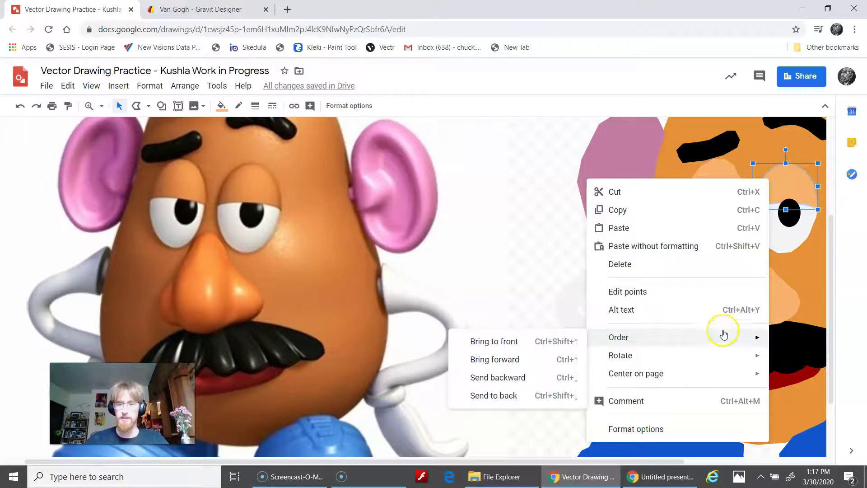
{"action": "left_click", "coordinate": [506, 346]}
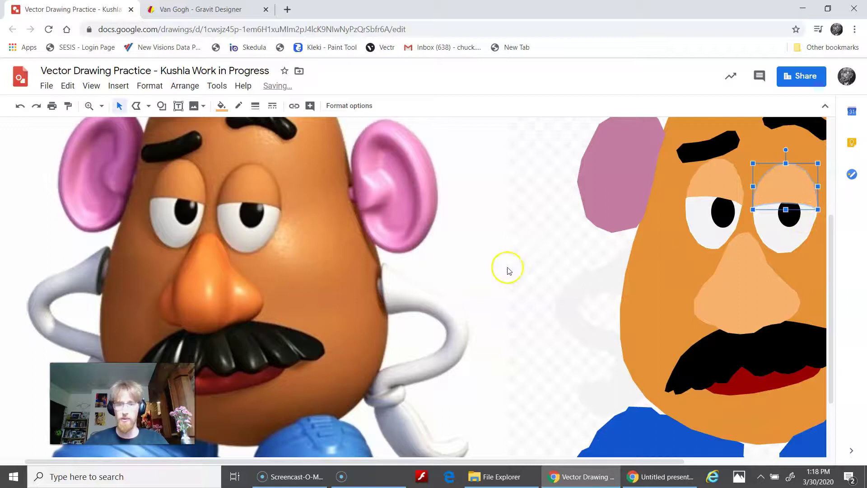
Nudge both pupils together up, down and sideways beneath the eyelids, then return them to their resting place in the eyes
{"action": "left_click", "coordinate": [788, 215]}
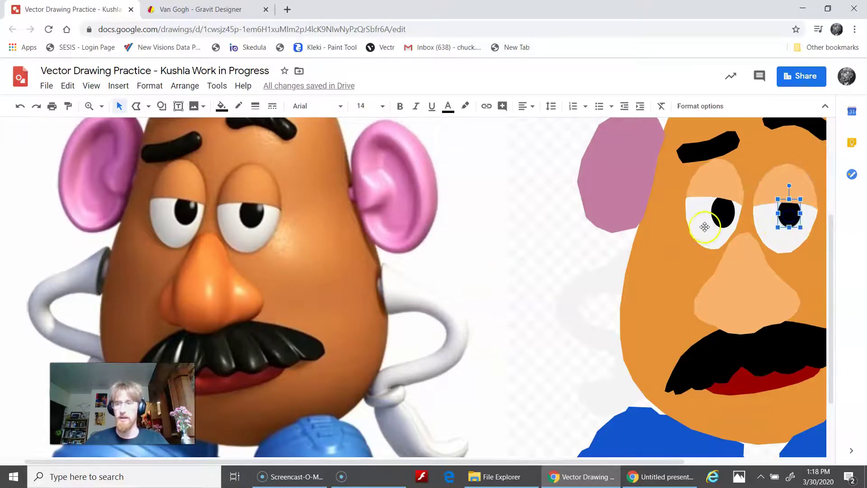
{"action": "left_click", "coordinate": [724, 219], "text": "shift"}
{"action": "key", "text": "Up"}
{"action": "key", "text": "Up"}
{"action": "key", "text": "Up"}
{"action": "key", "text": "Up"}
{"action": "key", "text": "Up"}
{"action": "key", "text": "Up"}
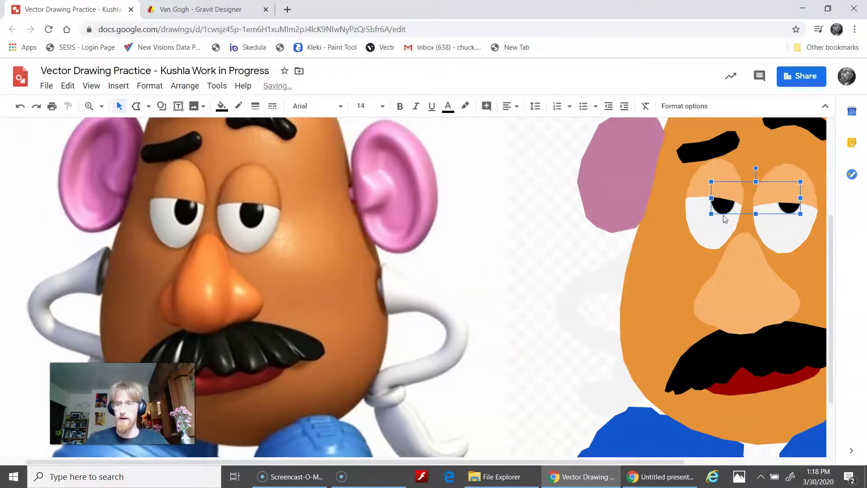
{"action": "key", "text": "Left"}
{"action": "key", "text": "Left"}
{"action": "key", "text": "Left"}
{"action": "key", "text": "Left"}
{"action": "key", "text": "Left"}
{"action": "key", "text": "Left"}
{"action": "key", "text": "Down"}
{"action": "key", "text": "Down"}
{"action": "key", "text": "Down"}
{"action": "key", "text": "Down"}
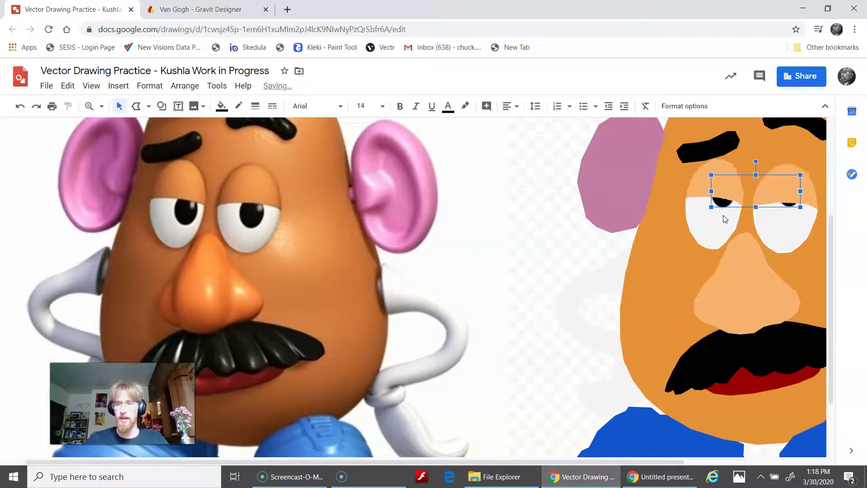
{"action": "key", "text": "Right"}
{"action": "key", "text": "Right"}
{"action": "key", "text": "Right"}
{"action": "key", "text": "Right"}
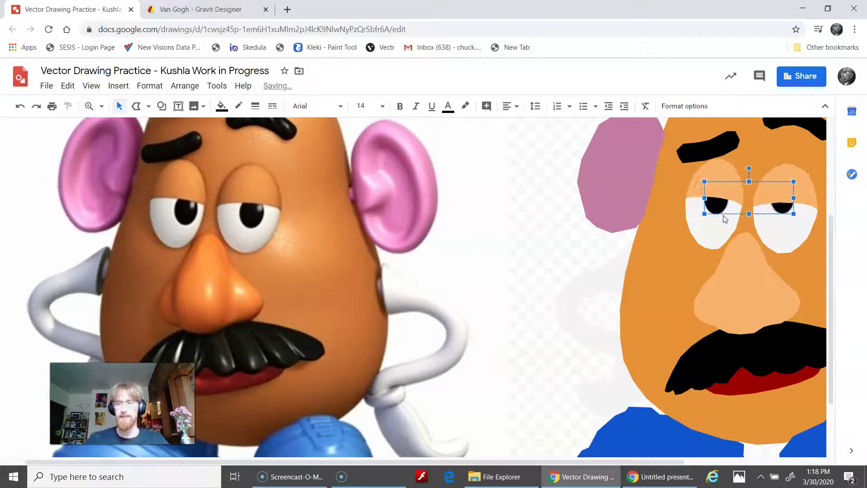
{"action": "key", "text": "Down"}
{"action": "key", "text": "Down"}
{"action": "key", "text": "Left"}
{"action": "key", "text": "Left"}
{"action": "key", "text": "Left"}
{"action": "key", "text": "Right"}
{"action": "key", "text": "Right"}
{"action": "key", "text": "Right"}
{"action": "key", "text": "Right"}
{"action": "key", "text": "Right"}
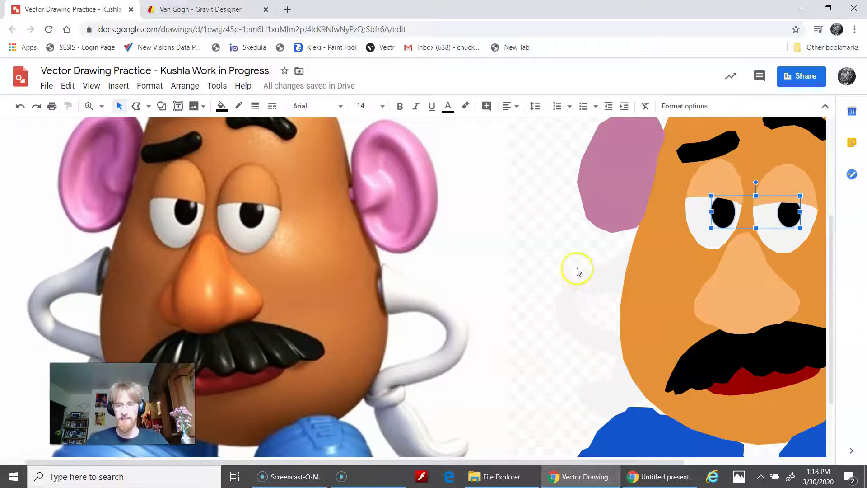
Bring the dark red mouth shape to the front, over the black mustache
{"action": "left_click", "coordinate": [594, 403]}
{"action": "left_click", "coordinate": [758, 381]}
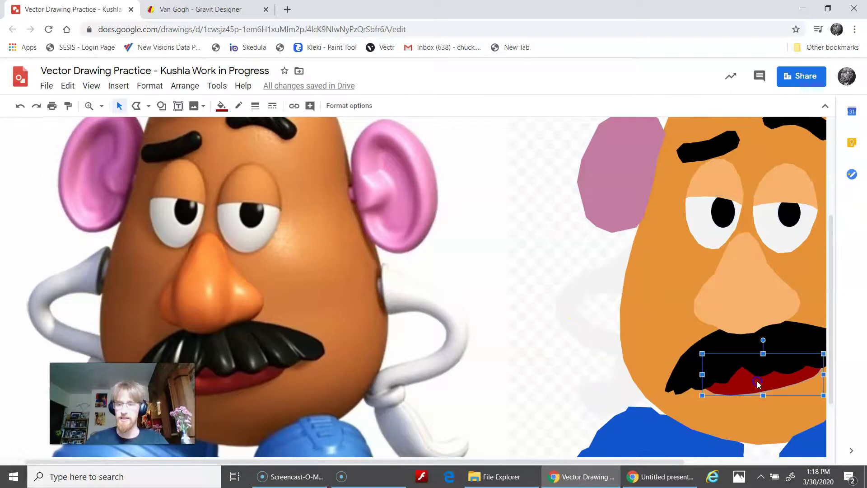
{"action": "key", "text": "ctrl+shift+Up"}
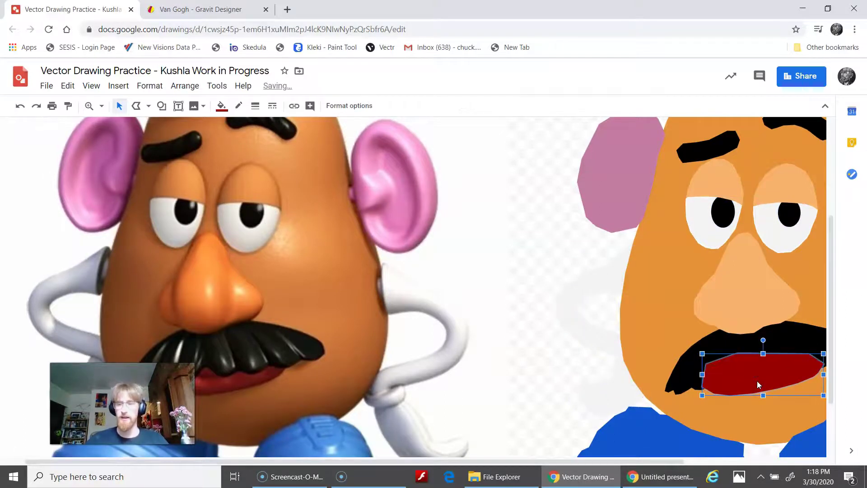
{"action": "left_click", "coordinate": [581, 405]}
{"action": "left_click", "coordinate": [816, 369]}
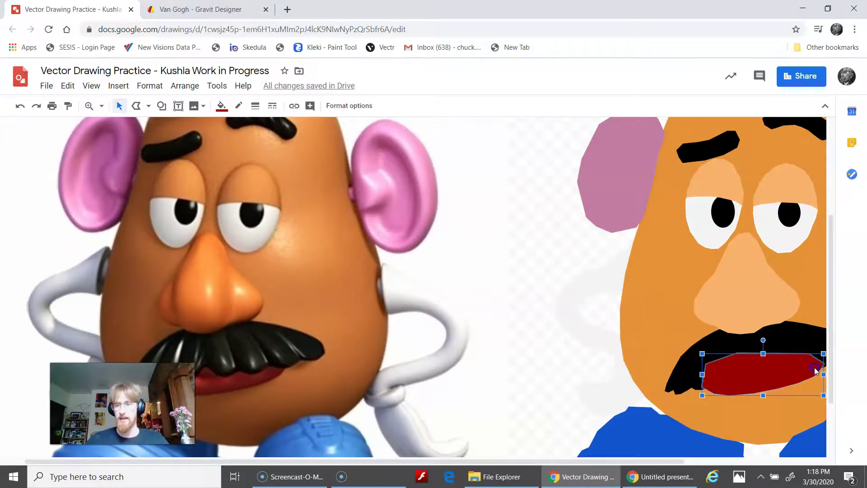
{"action": "left_click", "coordinate": [770, 349]}
{"action": "left_click", "coordinate": [733, 375]}
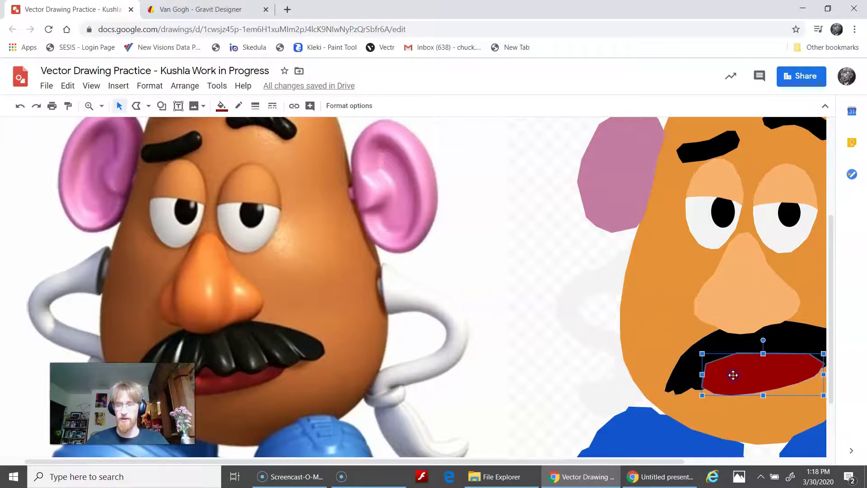
Bring the black mustache to the front so that it overlaps the top of the red mouth
{"action": "left_click", "coordinate": [785, 334]}
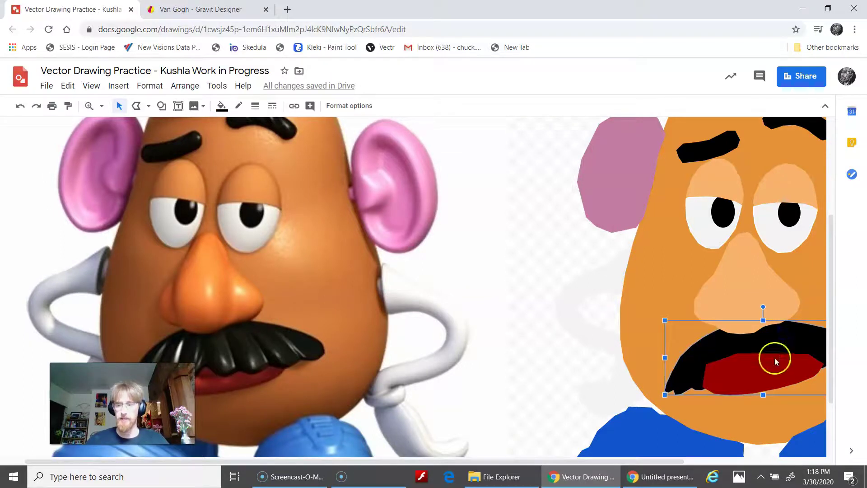
{"action": "right_click", "coordinate": [775, 358]}
{"action": "left_click", "coordinate": [700, 233]}
{"action": "left_click", "coordinate": [517, 254]}
{"action": "left_click", "coordinate": [745, 362]}
Bring the light orange nose to the front, over the upper edge of the mustache
{"action": "left_click", "coordinate": [738, 304]}
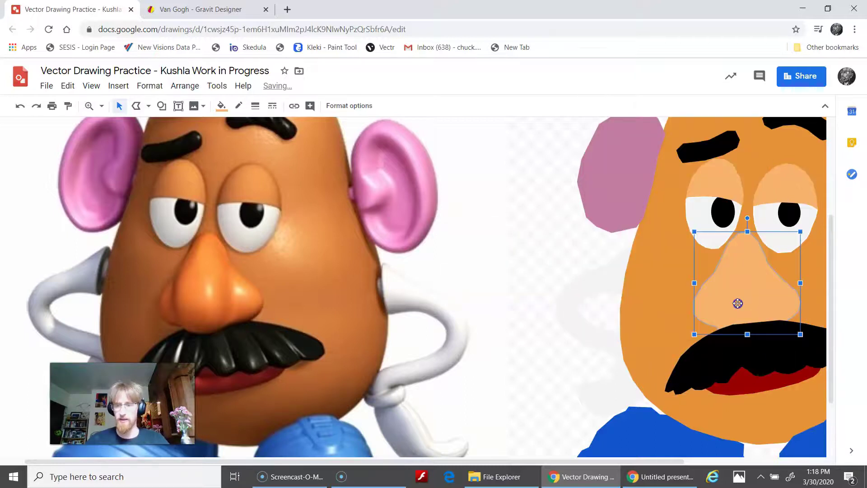
{"action": "right_click", "coordinate": [739, 302]}
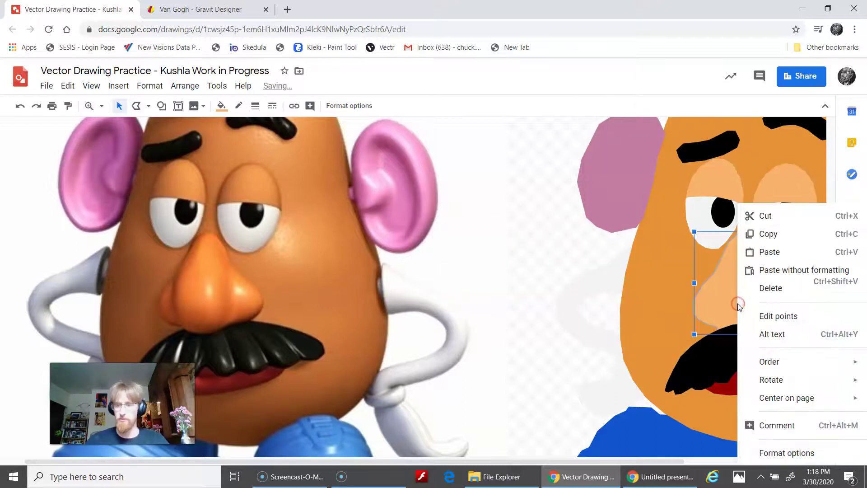
{"action": "left_click", "coordinate": [778, 355]}
{"action": "left_click", "coordinate": [665, 371]}
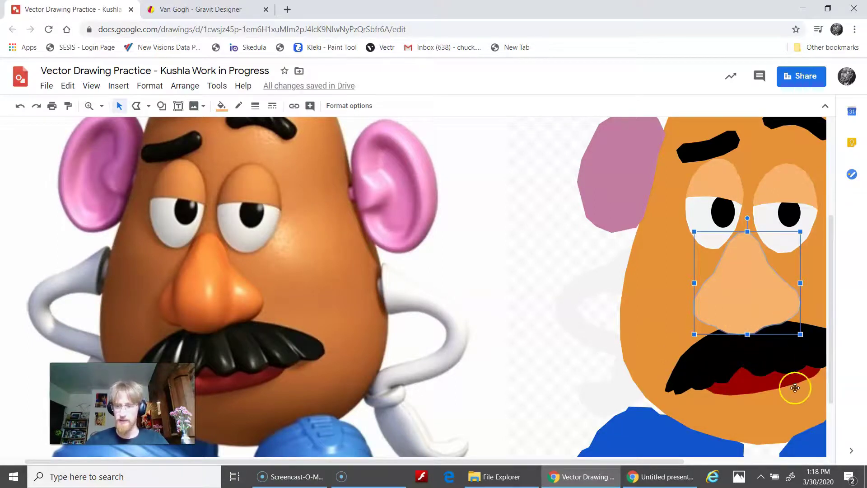
Select the left and right blue shoes in turn to examine how they overlap the orange body
{"action": "scroll", "coordinate": [748, 379], "scroll_direction": "down", "scroll_amount": 1}
{"action": "left_click", "coordinate": [709, 387]}
{"action": "left_click", "coordinate": [793, 410]}
{"action": "left_click", "coordinate": [717, 405]}
{"action": "left_click", "coordinate": [795, 408]}
{"action": "left_click", "coordinate": [688, 408]}
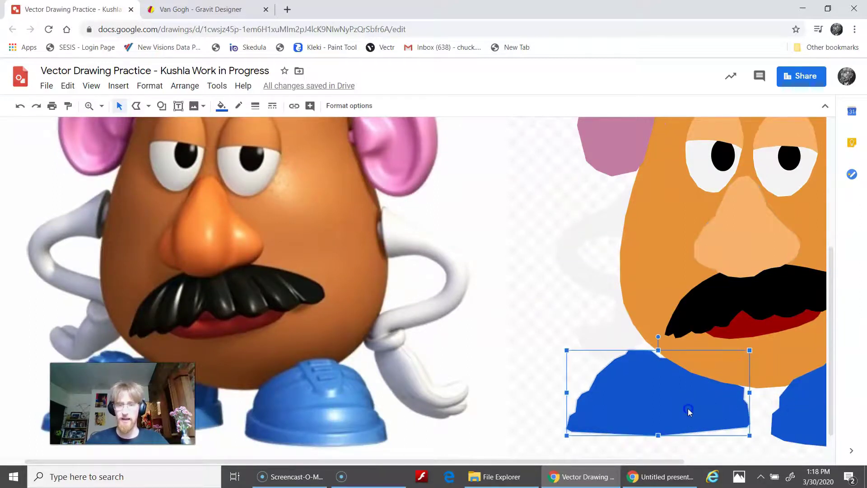
{"action": "left_click", "coordinate": [802, 411]}
{"action": "left_click", "coordinate": [687, 394]}
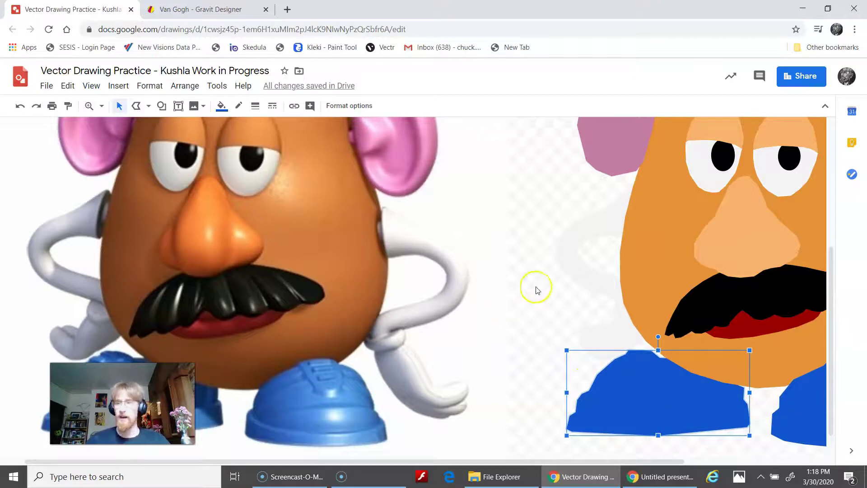
Compare the whole vector figure with the reference image from the hat down to the shoes
{"action": "scroll", "coordinate": [304, 242], "scroll_direction": "up", "scroll_amount": 3}
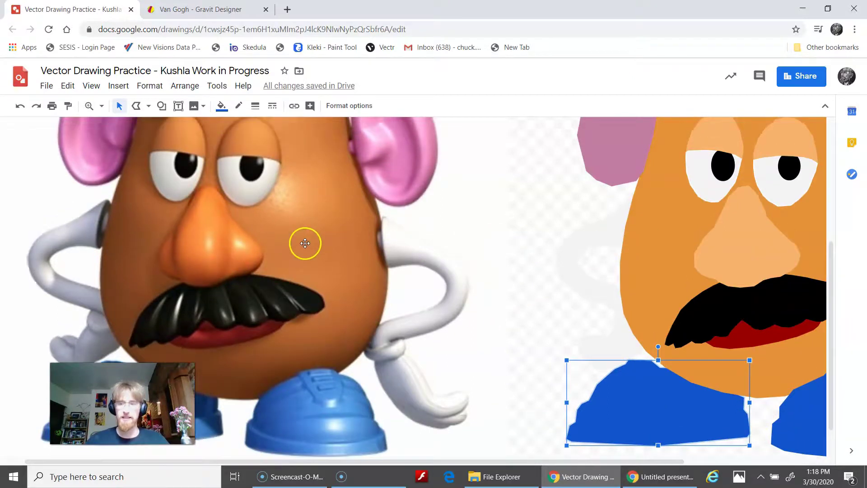
{"action": "scroll", "coordinate": [310, 263], "scroll_direction": "up", "scroll_amount": 2}
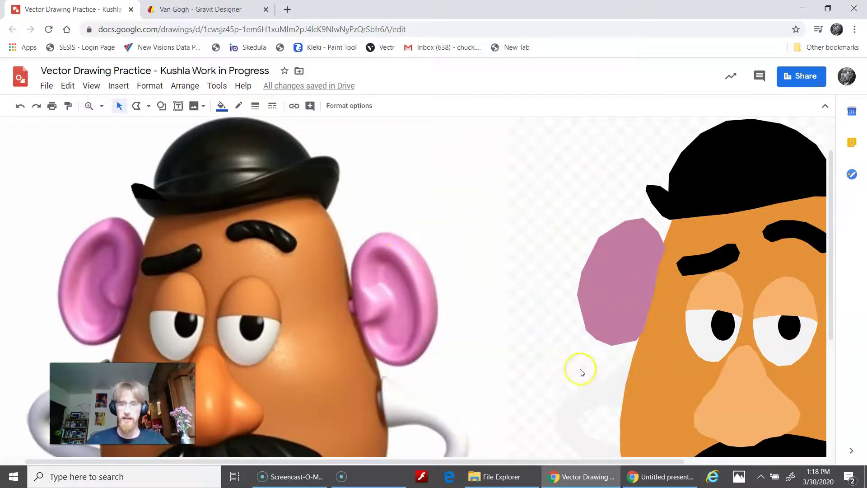
{"action": "scroll", "coordinate": [582, 339], "scroll_direction": "down", "scroll_amount": 3}
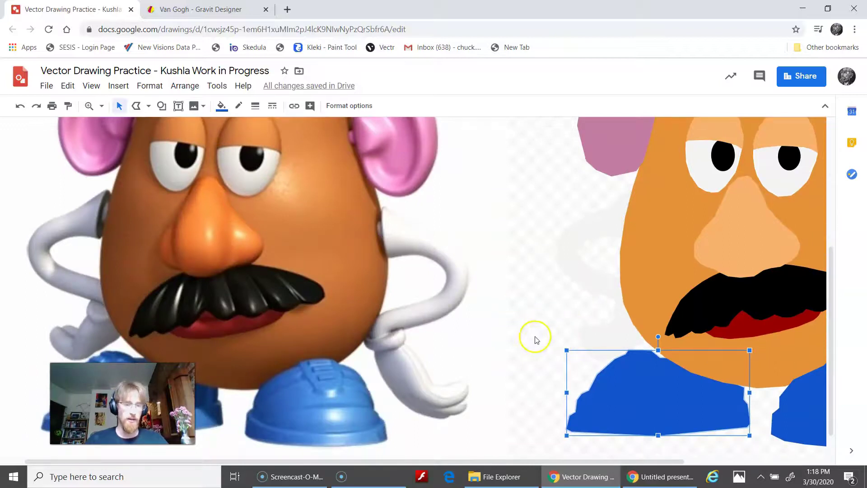
{"action": "scroll", "coordinate": [485, 322], "scroll_direction": "up", "scroll_amount": 2}
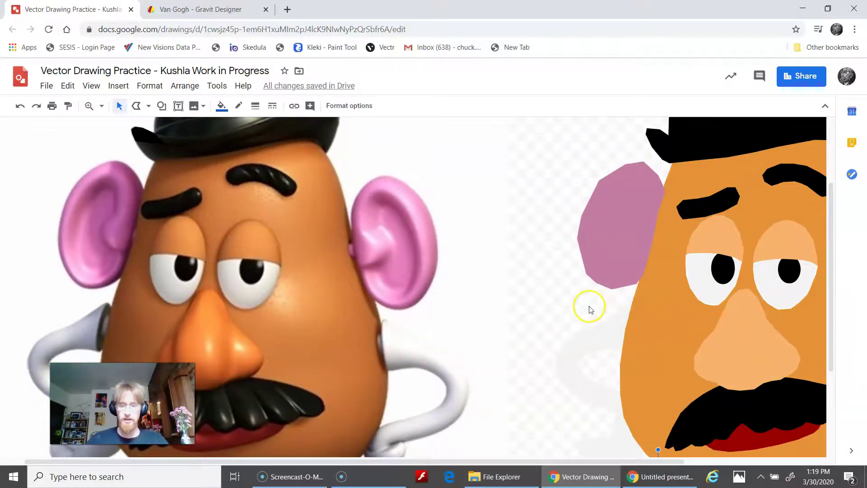
{"action": "scroll", "coordinate": [589, 307], "scroll_direction": "right", "scroll_amount": 4}
{"action": "scroll", "coordinate": [590, 307], "scroll_direction": "down", "scroll_amount": 3}
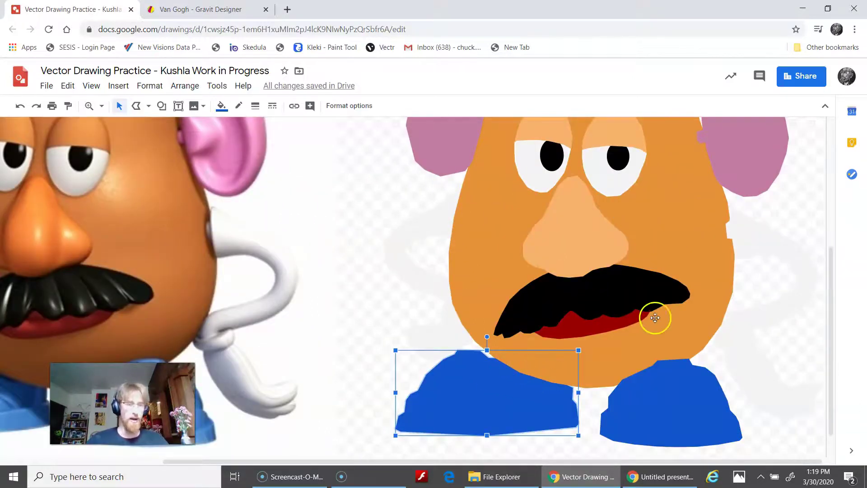
{"action": "scroll", "coordinate": [605, 307], "scroll_direction": "up", "scroll_amount": 2}
{"action": "scroll", "coordinate": [587, 316], "scroll_direction": "up", "scroll_amount": 2}
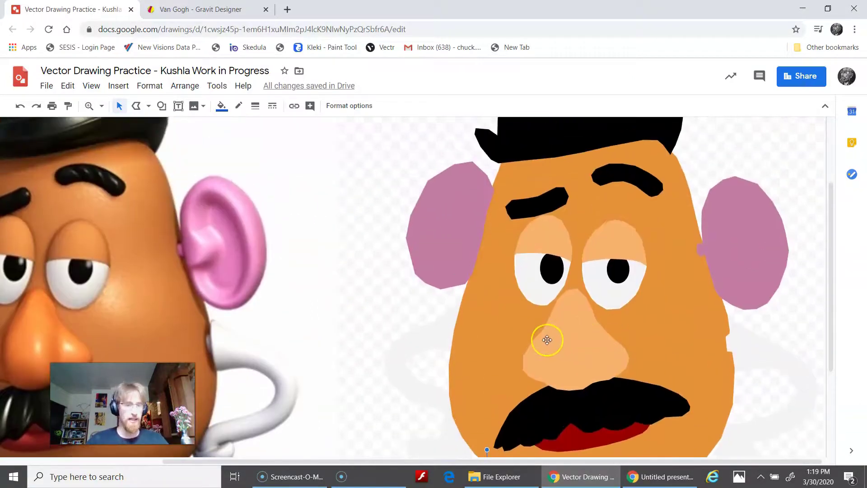
{"action": "scroll", "coordinate": [564, 312], "scroll_direction": "down", "scroll_amount": 2}
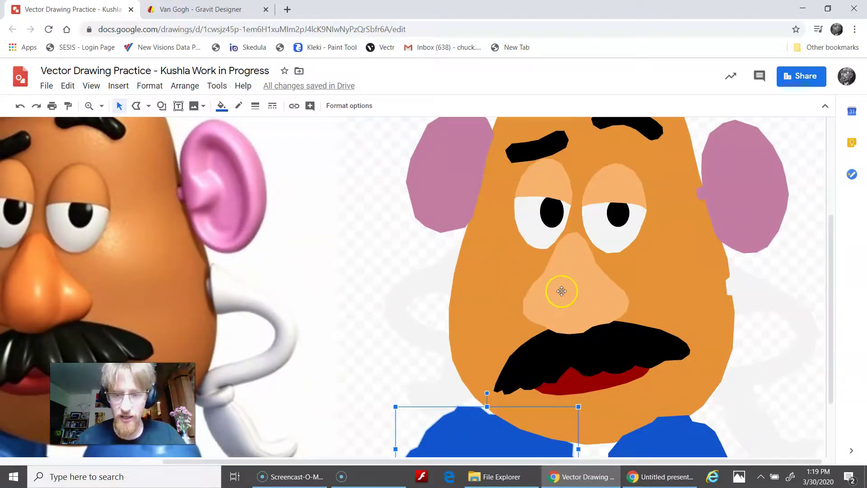
Trace a closed U-shaped shading polyline around the central lobe of the nose on the reference image and fill it with a darker orange
{"action": "left_click", "coordinate": [562, 291]}
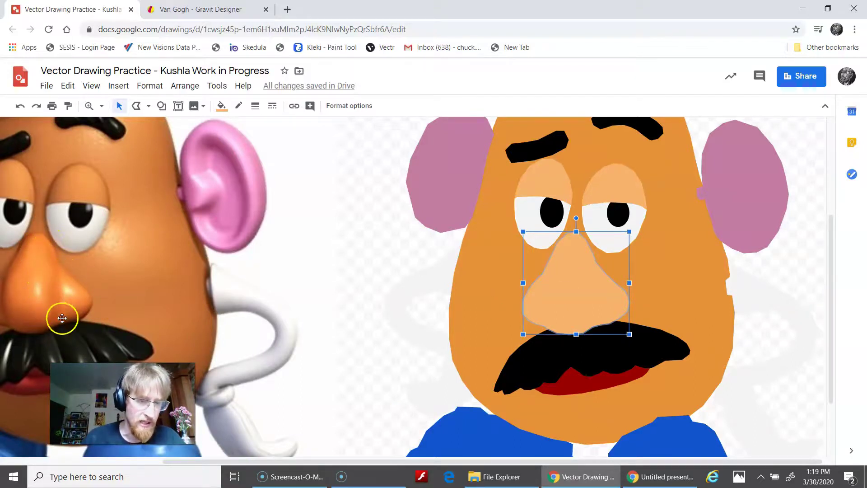
{"action": "left_click", "coordinate": [135, 106]}
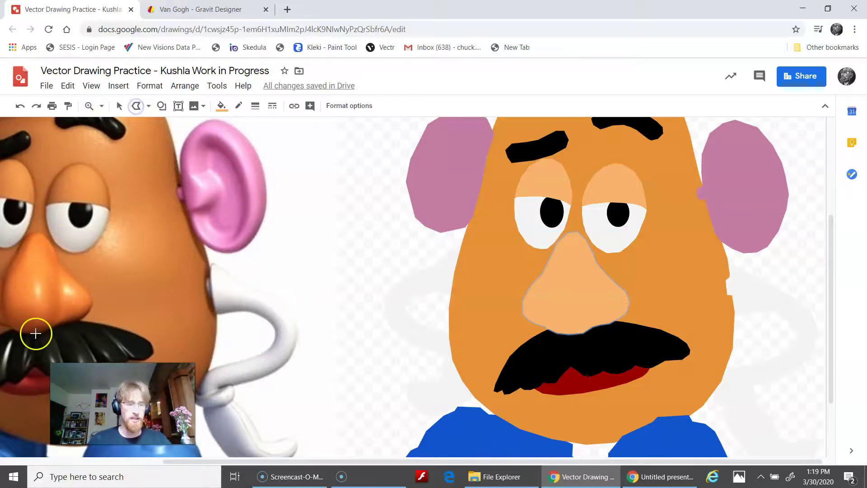
{"action": "left_click", "coordinate": [35, 333]}
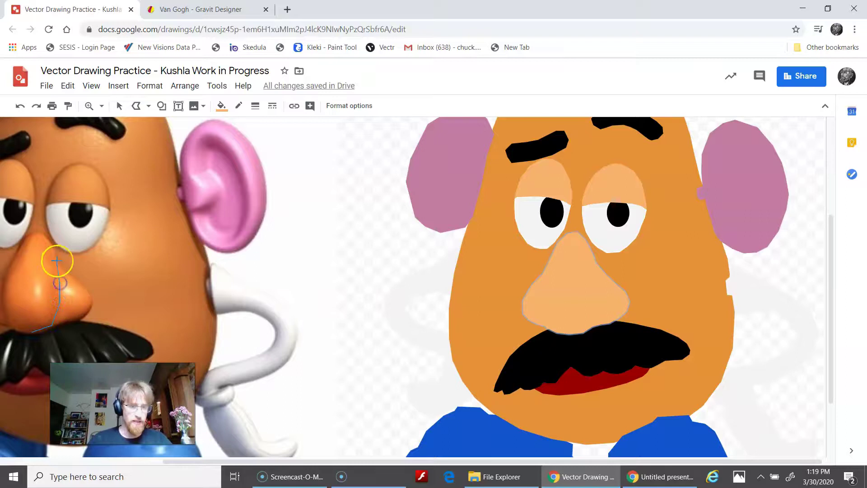
{"action": "left_click", "coordinate": [47, 236]}
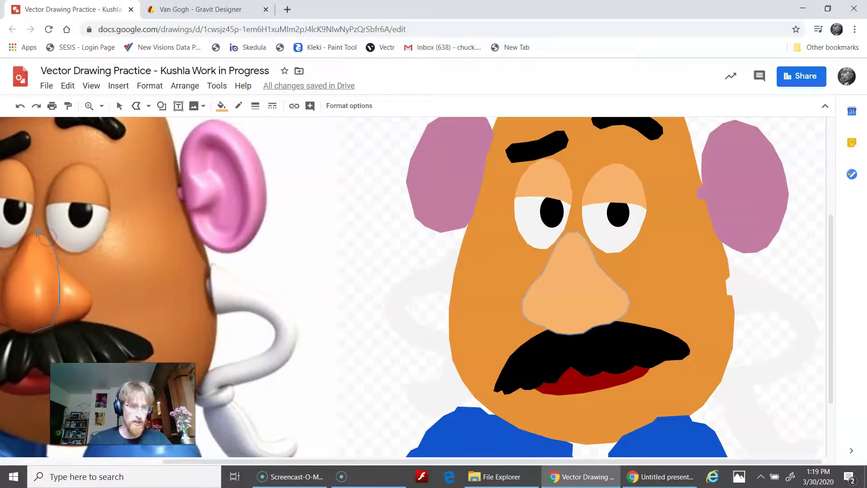
{"action": "left_click", "coordinate": [45, 251]}
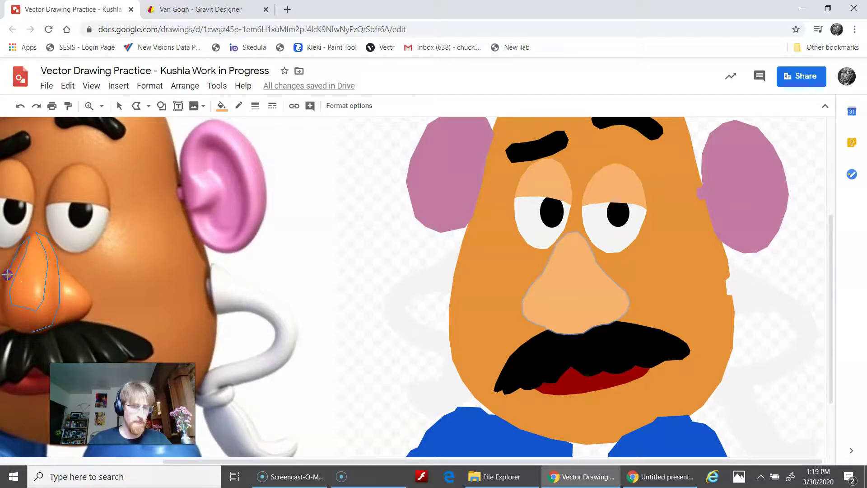
{"action": "left_click", "coordinate": [7, 320]}
{"action": "left_click", "coordinate": [28, 335]}
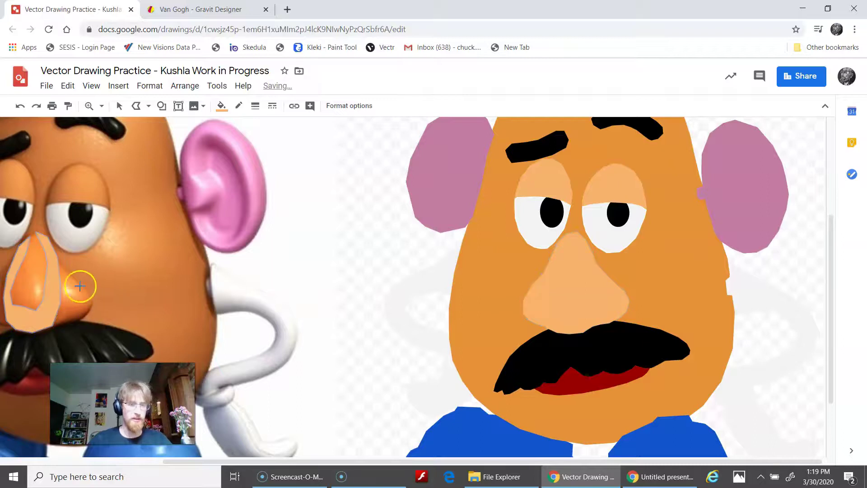
{"action": "left_click", "coordinate": [220, 106]}
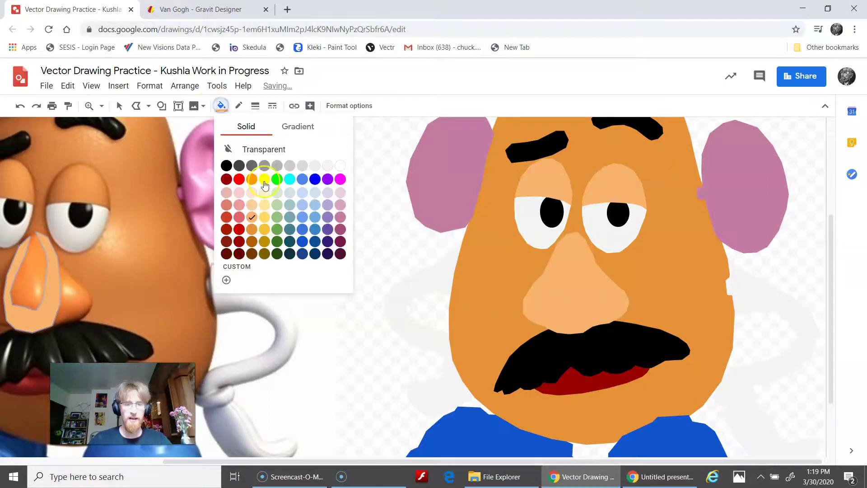
{"action": "left_click", "coordinate": [252, 230]}
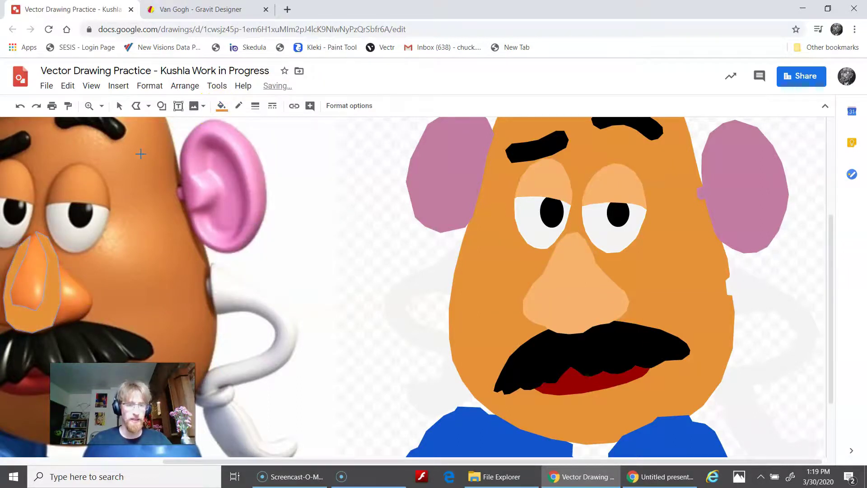
Trace a closed shading polyline along the lower edge of the right nostril, adjoining the central nose shading
{"action": "left_click", "coordinate": [120, 106]}
{"action": "left_click", "coordinate": [41, 312]}
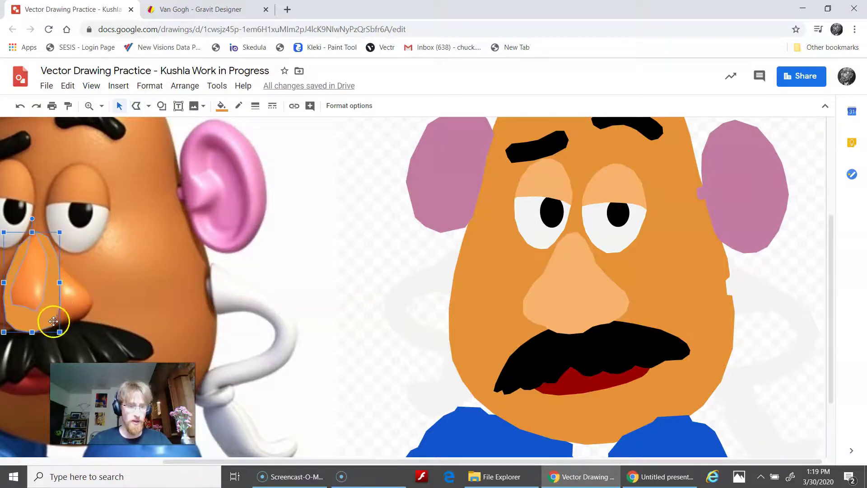
{"action": "left_click", "coordinate": [140, 106]}
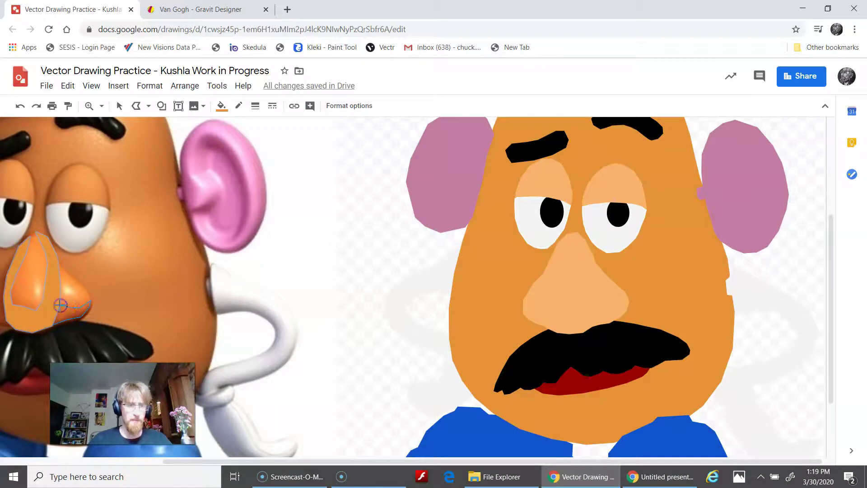
{"action": "left_click", "coordinate": [57, 303]}
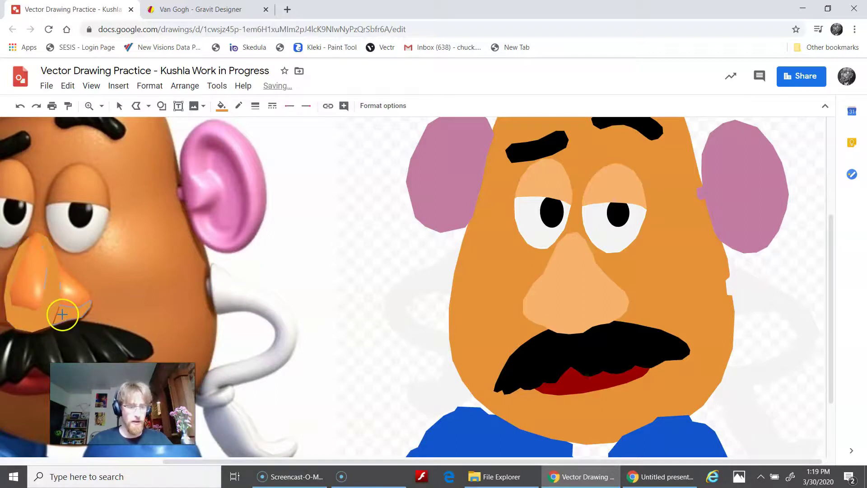
{"action": "left_click", "coordinate": [62, 315]}
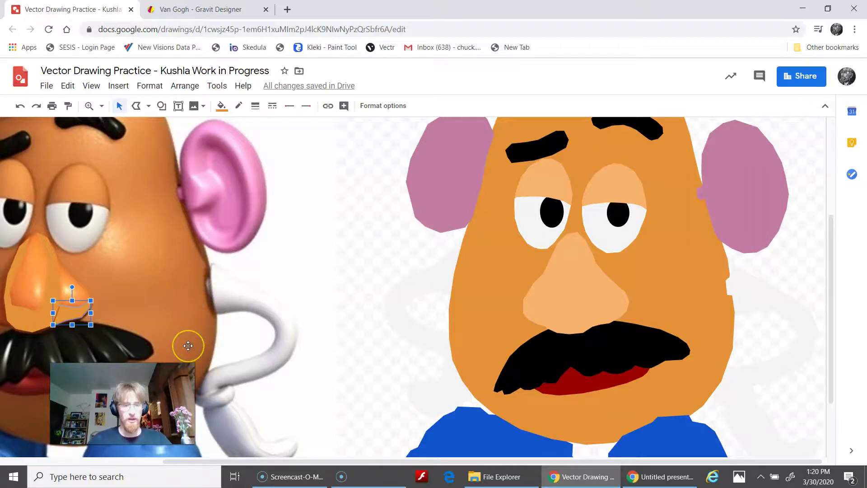
Move the left-hand points of the right nostril's shading inward so it overlaps the central nose shading without a gap
{"action": "scroll", "coordinate": [188, 346], "scroll_direction": "left", "scroll_amount": 1}
{"action": "scroll", "coordinate": [188, 345], "scroll_direction": "up", "scroll_amount": 1}
{"action": "scroll", "coordinate": [188, 345], "scroll_direction": "right", "scroll_amount": 1}
{"action": "scroll", "coordinate": [188, 346], "scroll_direction": "down", "scroll_amount": 1}
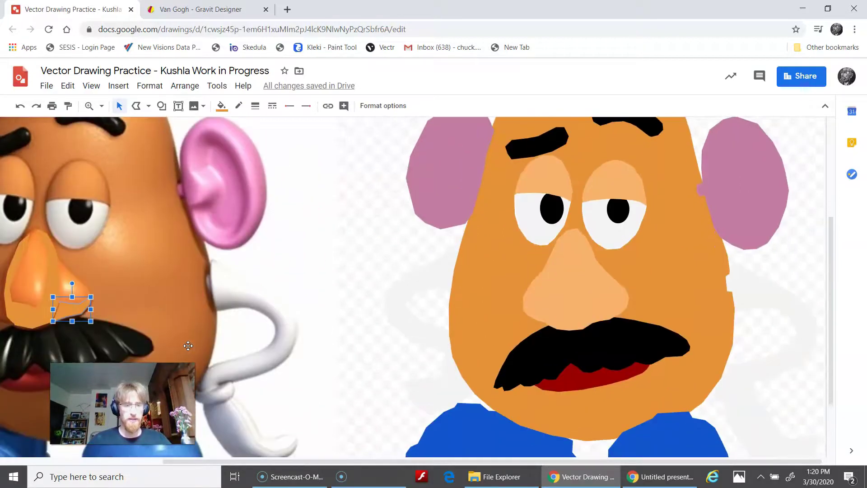
{"action": "scroll", "coordinate": [188, 346], "scroll_direction": "down", "scroll_amount": 1}
{"action": "scroll", "coordinate": [188, 345], "scroll_direction": "left", "scroll_amount": 4}
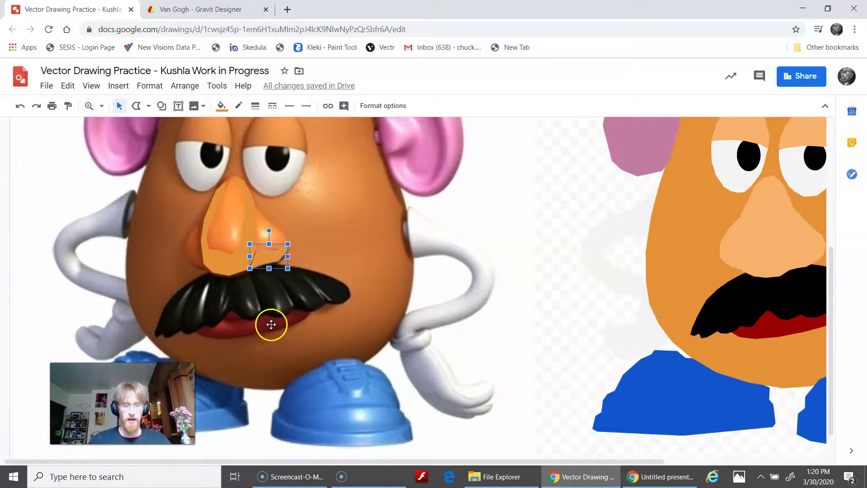
{"action": "scroll", "coordinate": [227, 317], "scroll_direction": "up", "scroll_amount": 3}
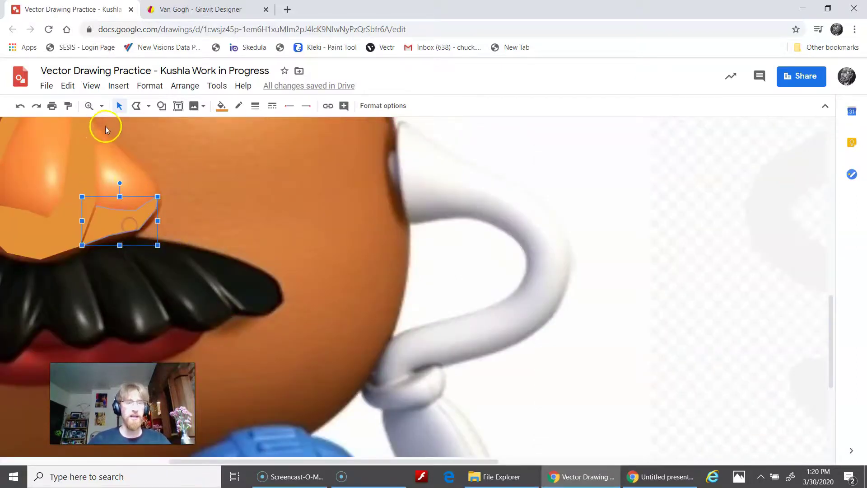
{"action": "double_click", "coordinate": [104, 227]}
{"action": "left_click", "coordinate": [107, 229]}
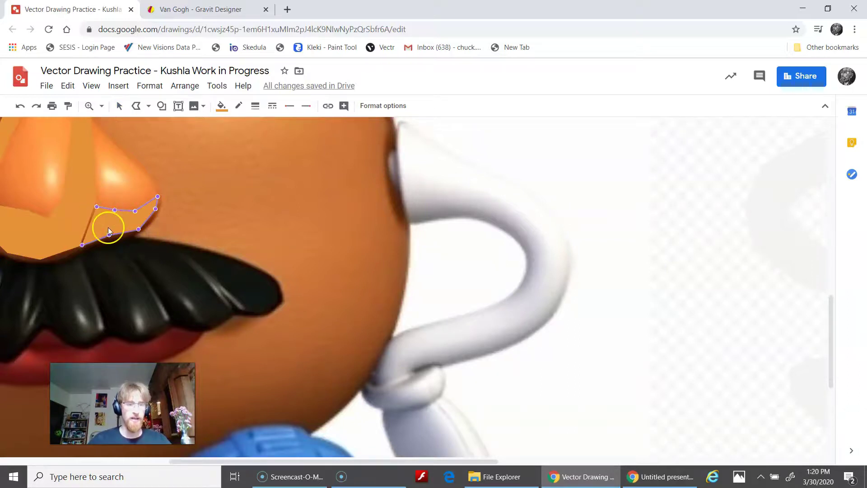
{"action": "double_click", "coordinate": [48, 229]}
{"action": "left_click", "coordinate": [109, 220]}
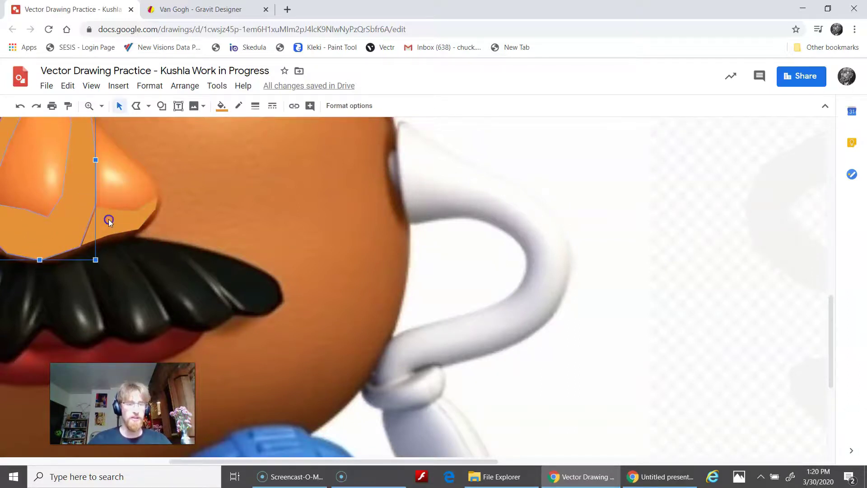
{"action": "double_click", "coordinate": [128, 219]}
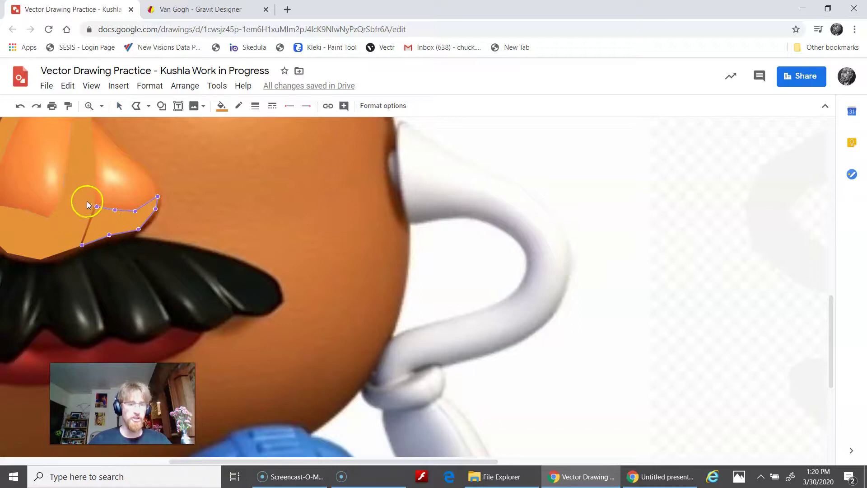
{"action": "left_click_drag", "start_coordinate": [97, 206], "coordinate": [88, 204]}
{"action": "left_click", "coordinate": [83, 246]}
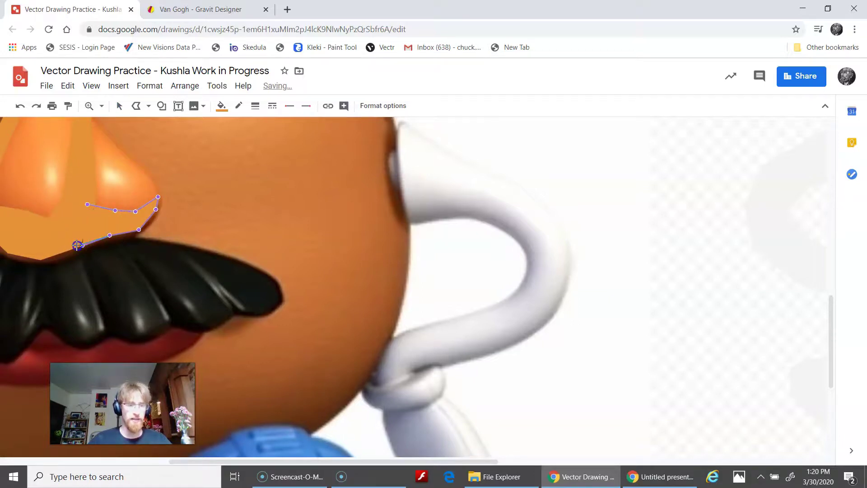
{"action": "left_click", "coordinate": [90, 225]}
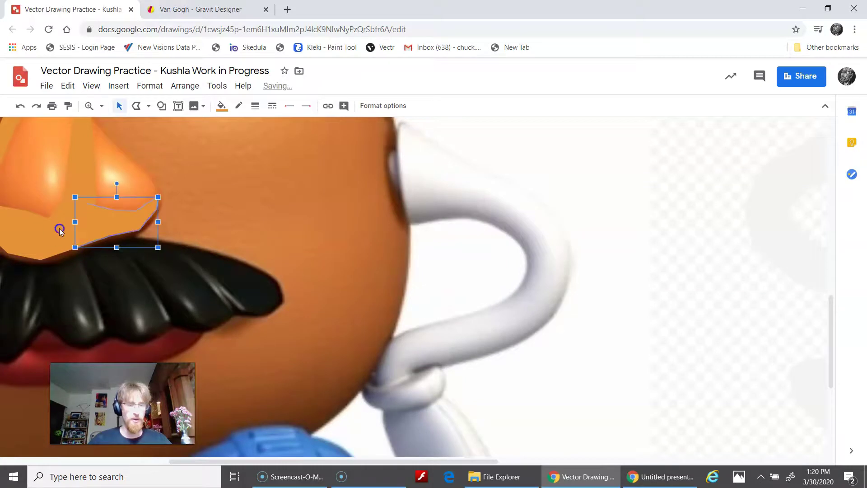
Nudge the lower right point on the inner edge of the central nose shading slightly downward
{"action": "left_click", "coordinate": [76, 177]}
{"action": "double_click", "coordinate": [76, 177]}
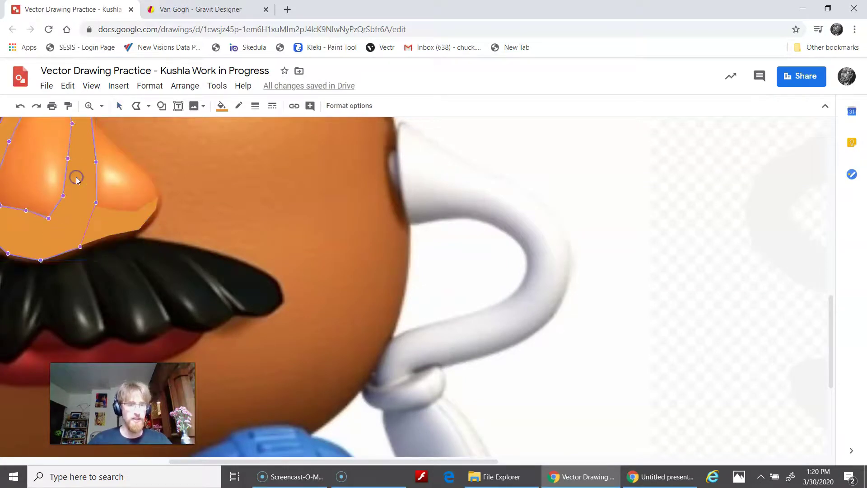
{"action": "left_click_drag", "start_coordinate": [66, 199], "coordinate": [67, 199]}
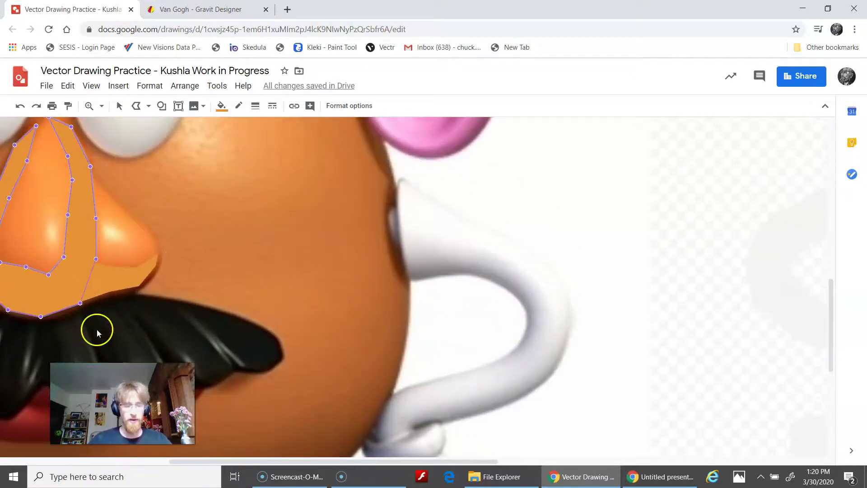
{"action": "key", "text": "ctrl+alt+minus"}
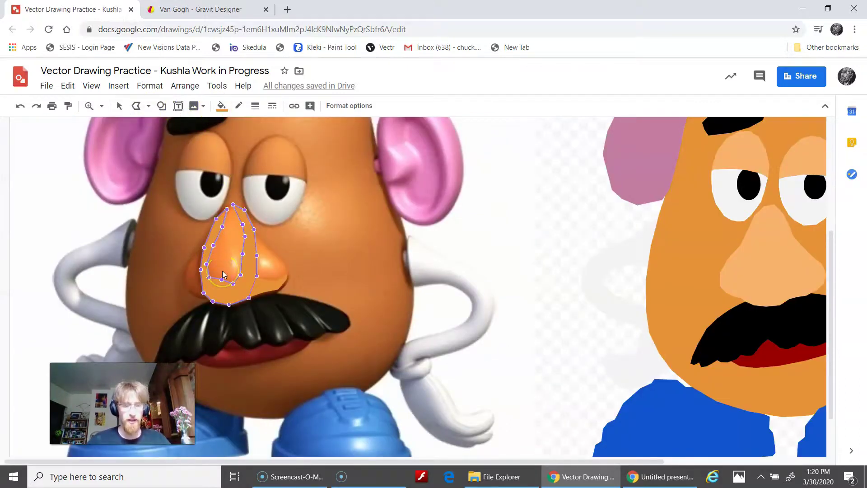
Trace a closed shading polyline around the left nostril on the reference image and fill it with dark orange
{"action": "left_click", "coordinate": [141, 109]}
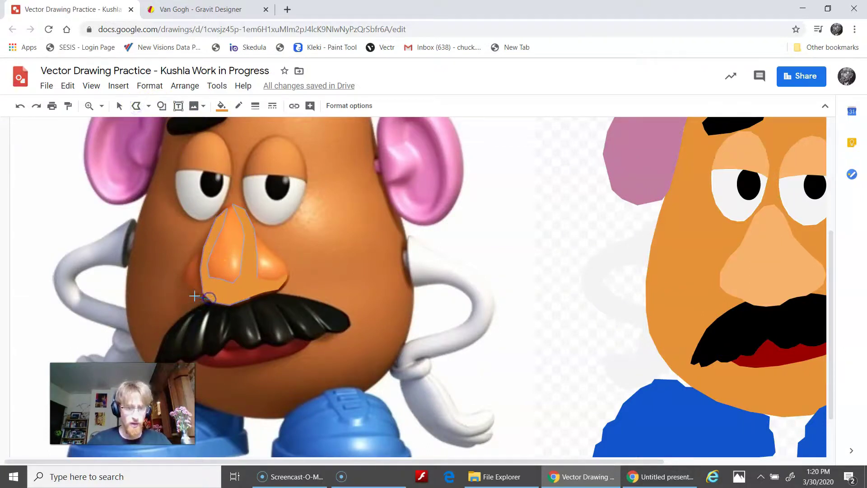
{"action": "left_click", "coordinate": [182, 284]}
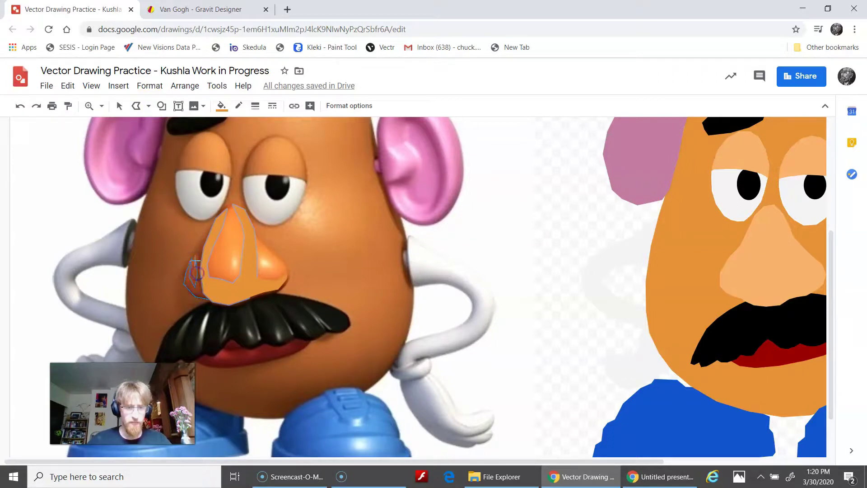
{"action": "left_click", "coordinate": [199, 253]}
{"action": "left_click", "coordinate": [202, 270]}
{"action": "left_click", "coordinate": [204, 295]}
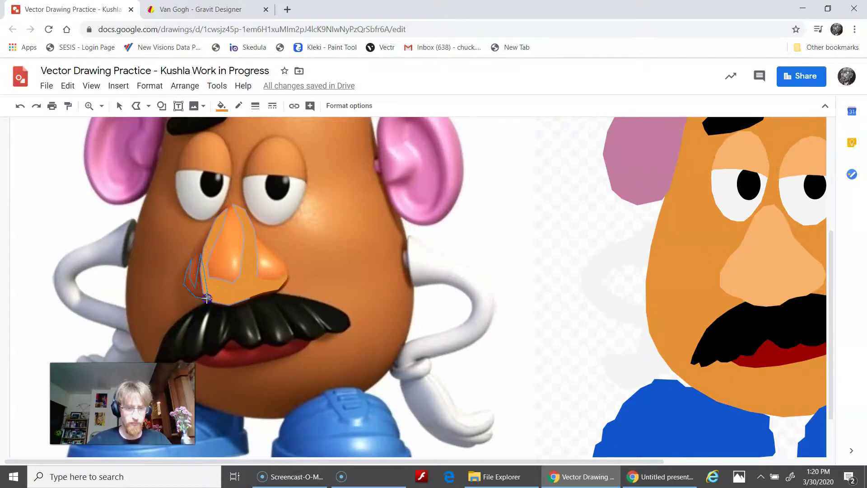
{"action": "double_click", "coordinate": [197, 288]}
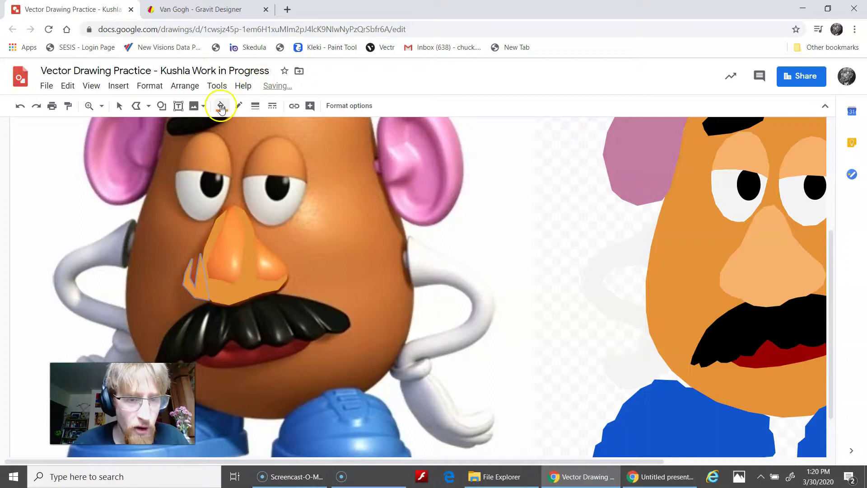
{"action": "left_click", "coordinate": [222, 106]}
{"action": "left_click", "coordinate": [252, 217]}
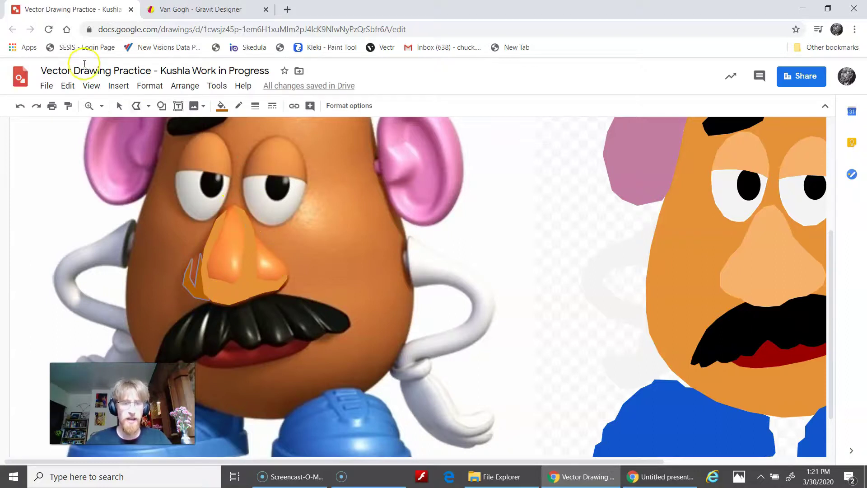
{"action": "left_click", "coordinate": [120, 106]}
{"action": "left_click", "coordinate": [199, 256]}
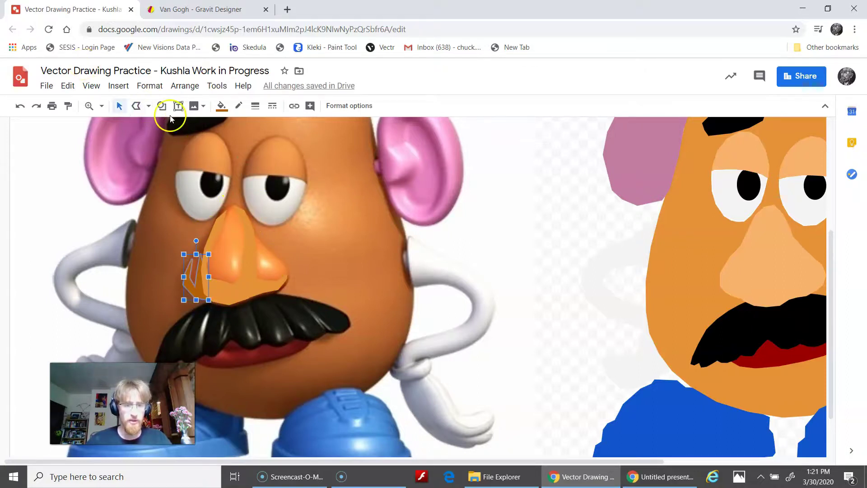
Trace a narrow closed highlight on the central lobe of the nose and fill it with light orange
{"action": "left_click", "coordinate": [136, 106]}
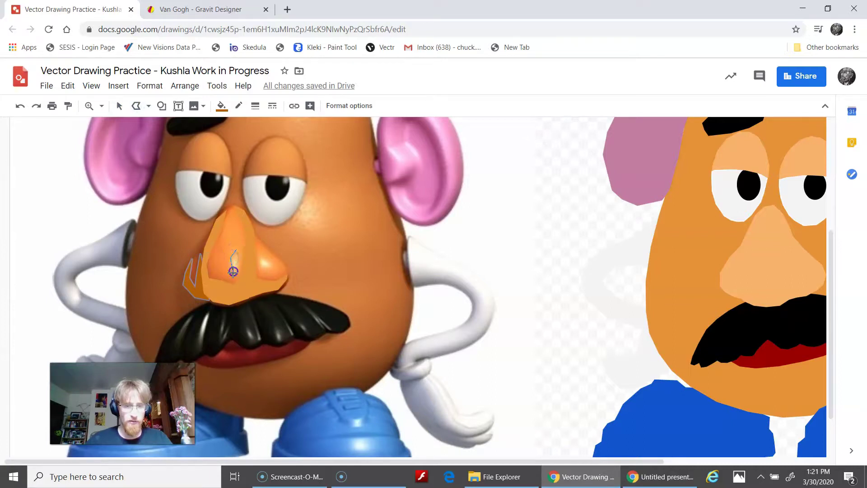
{"action": "double_click", "coordinate": [238, 249]}
{"action": "left_click", "coordinate": [222, 106]}
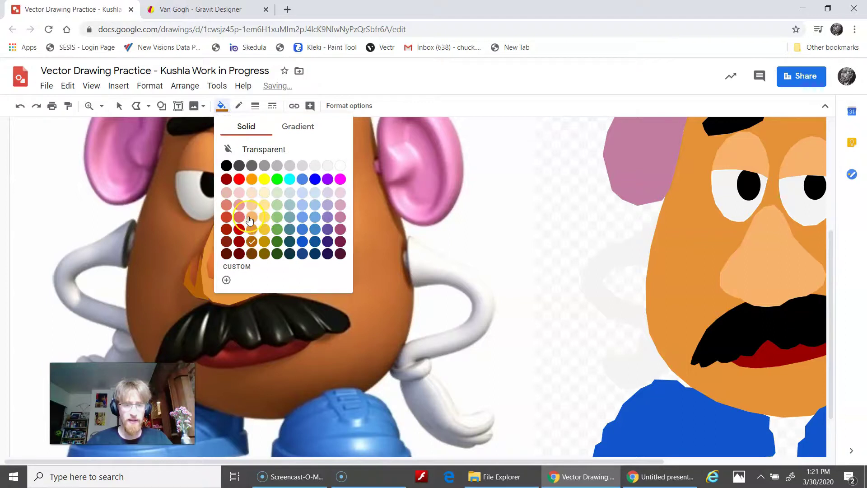
{"action": "left_click", "coordinate": [250, 220]}
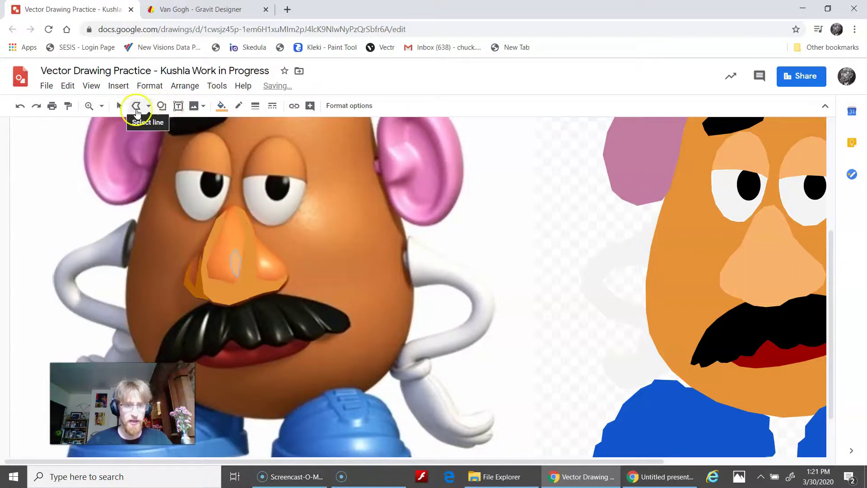
Trace a small diamond-shaped highlight on the right nostril and fill it with a lighter orange
{"action": "left_click", "coordinate": [137, 108]}
{"action": "left_click", "coordinate": [262, 262]}
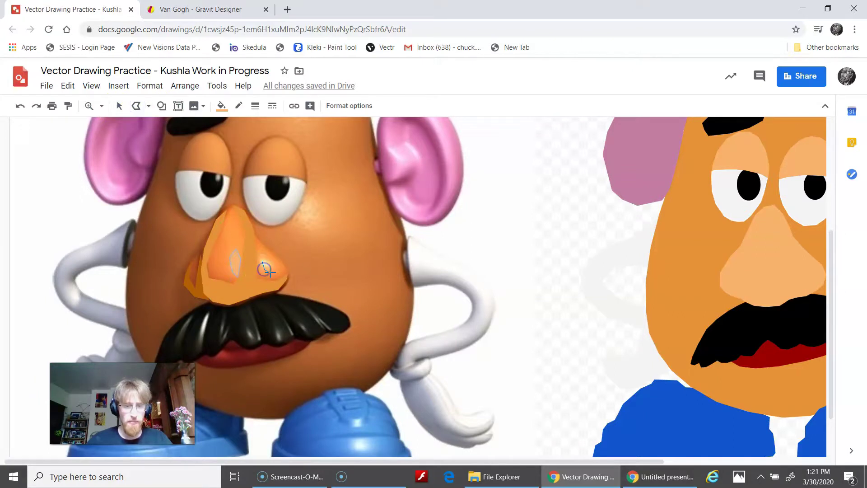
{"action": "left_click", "coordinate": [268, 262]}
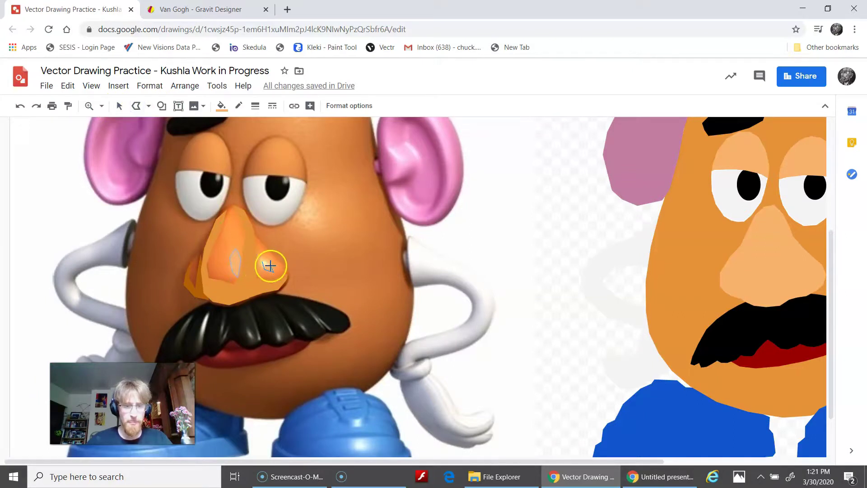
{"action": "left_click", "coordinate": [265, 258]}
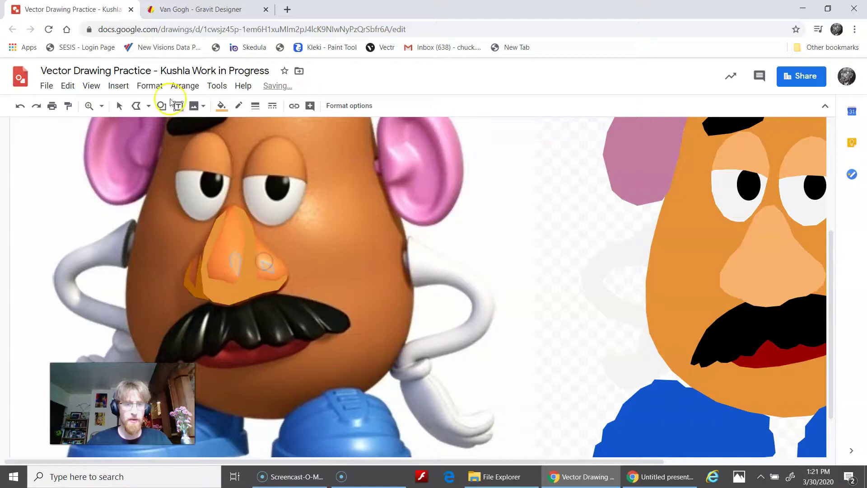
{"action": "left_click", "coordinate": [221, 106]}
{"action": "left_click", "coordinate": [252, 217]}
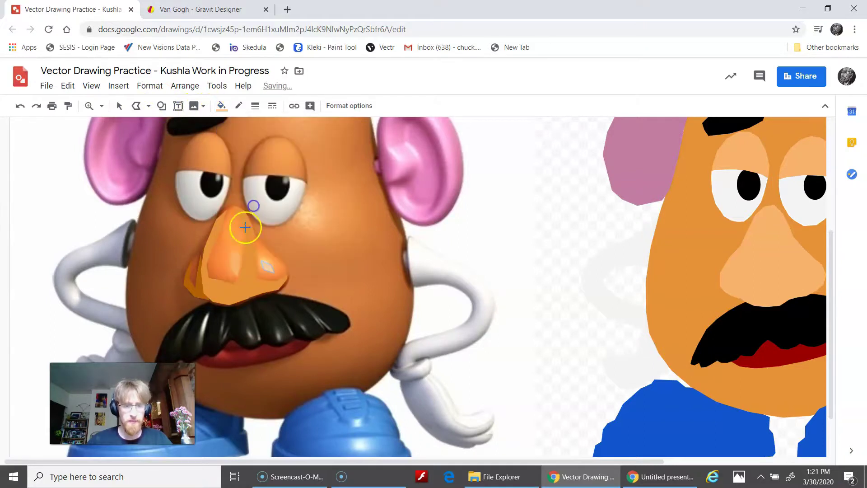
Change the central nose highlight's fill to the lighter orange used on the right nostril highlight
{"action": "left_click", "coordinate": [119, 106]}
{"action": "left_click", "coordinate": [227, 260]}
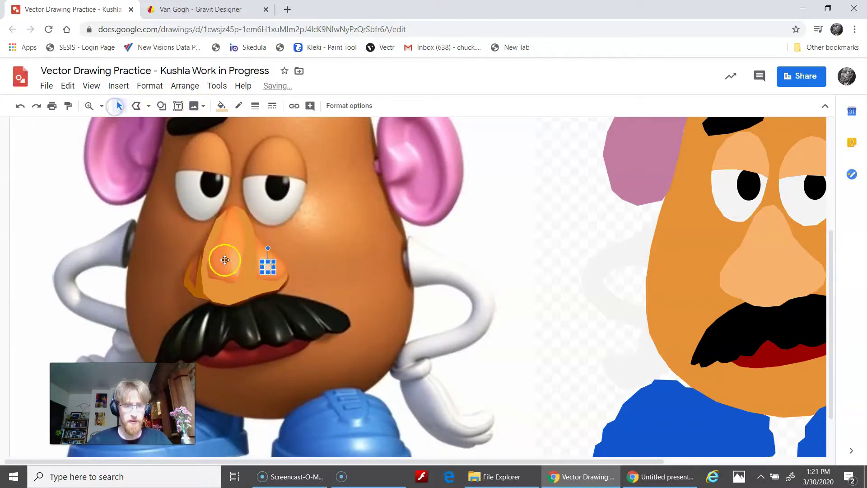
{"action": "left_click", "coordinate": [221, 107]}
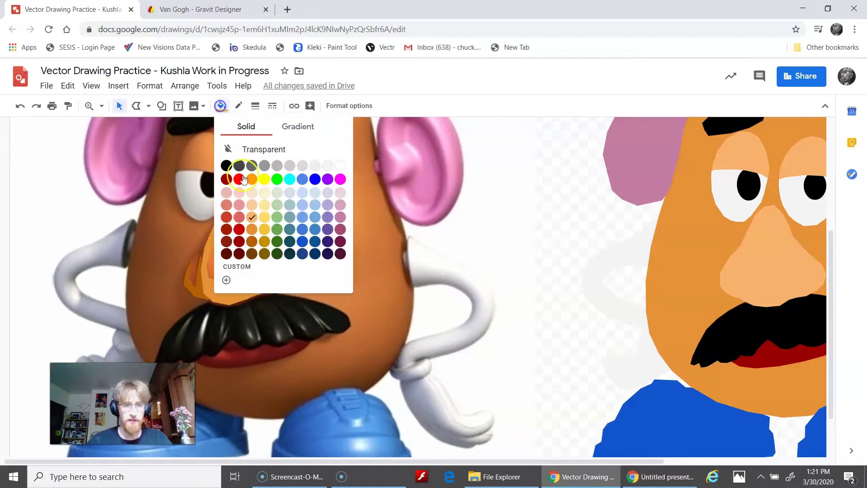
{"action": "left_click", "coordinate": [251, 202]}
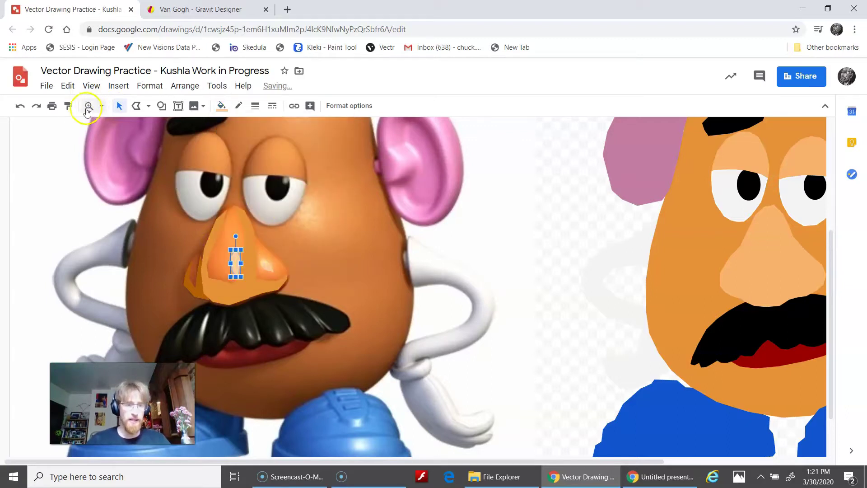
Group the traced nose shapes, including the nostril shading and highlights, on the reference image
{"action": "left_click", "coordinate": [118, 106]}
{"action": "left_click", "coordinate": [267, 267]}
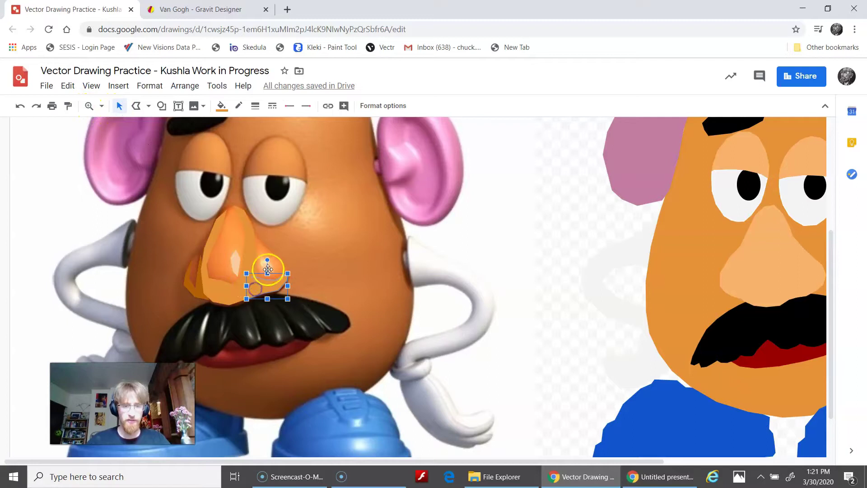
{"action": "left_click", "coordinate": [233, 294]}
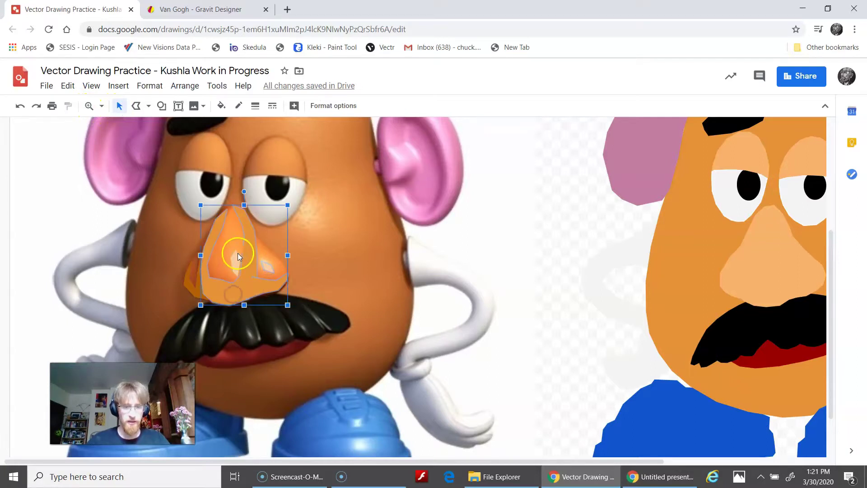
{"action": "left_click", "coordinate": [195, 289], "text": "shift"}
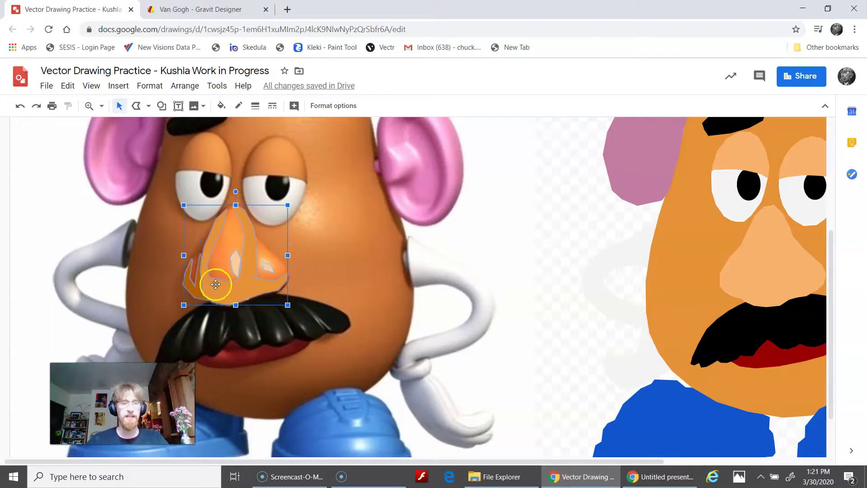
{"action": "right_click", "coordinate": [221, 300]}
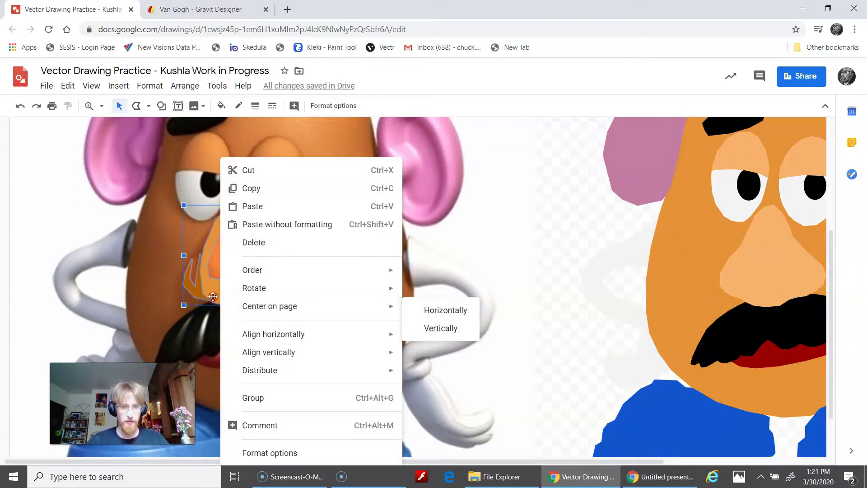
{"action": "right_click", "coordinate": [213, 296]}
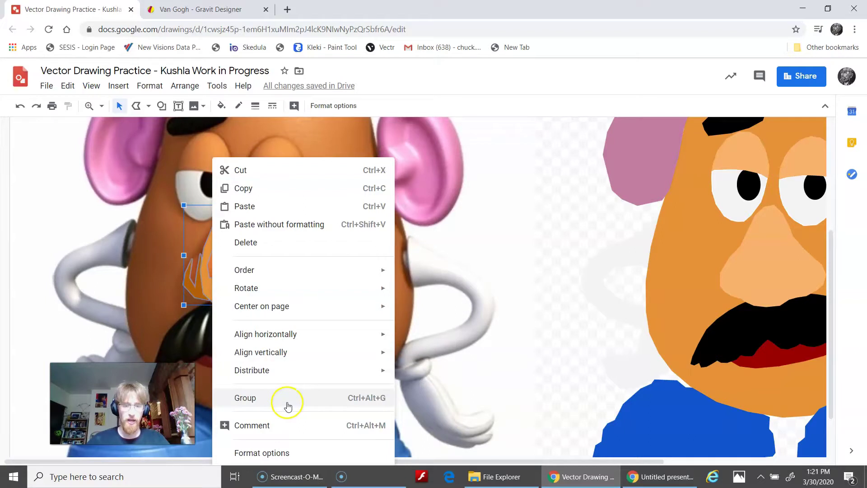
{"action": "left_click", "coordinate": [356, 403]}
{"action": "left_click", "coordinate": [59, 197]}
{"action": "left_click", "coordinate": [244, 299]}
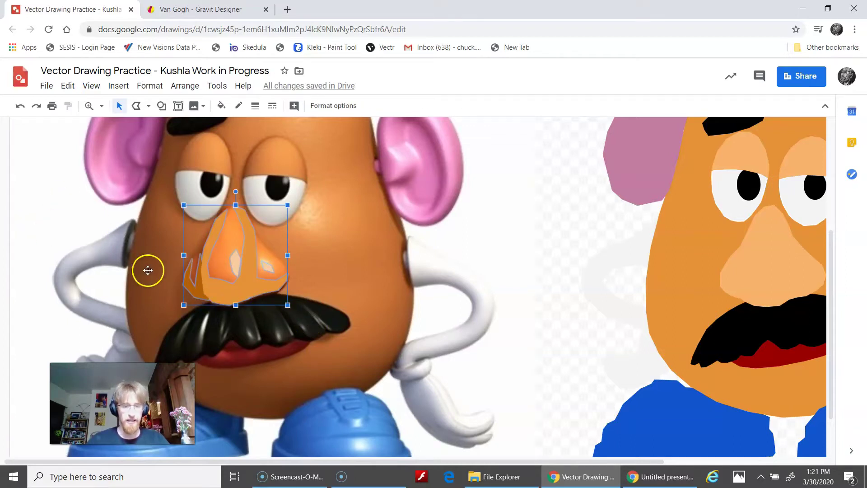
Move the grouped nose shading from the reference image onto the nose of the vector character
{"action": "left_click_drag", "start_coordinate": [231, 291], "coordinate": [768, 290]}
{"action": "left_click", "coordinate": [778, 288]}
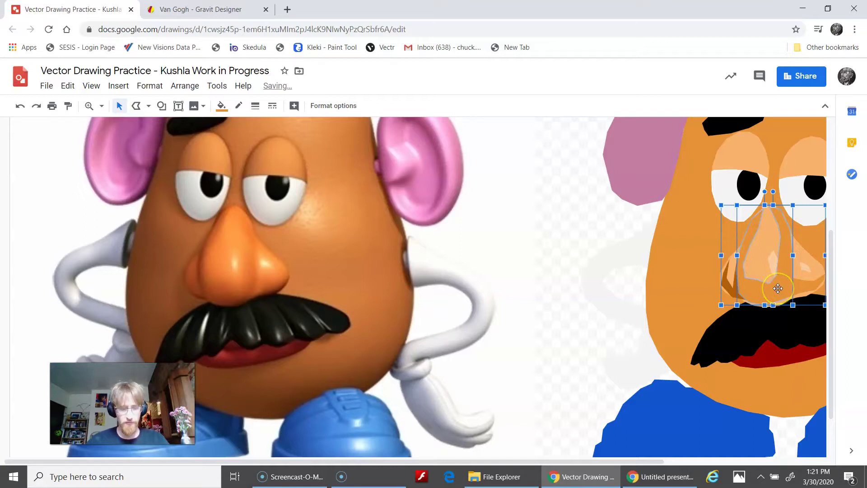
{"action": "scroll", "coordinate": [678, 271], "scroll_direction": "right", "scroll_amount": 5}
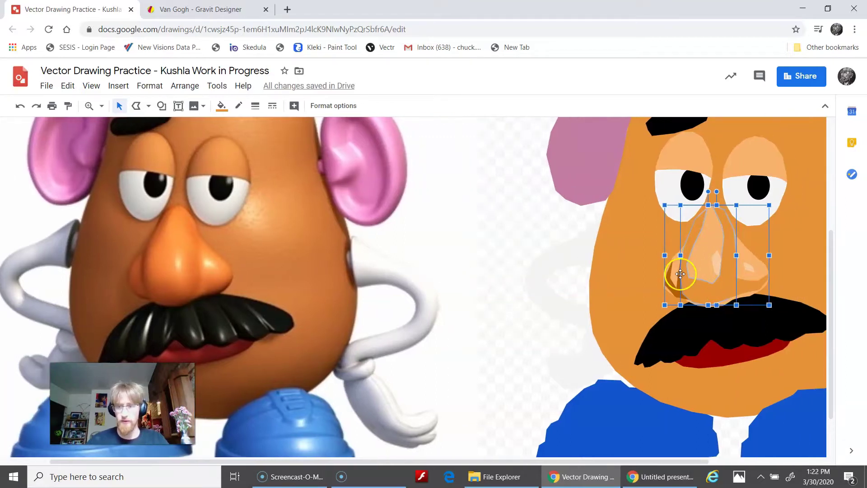
{"action": "left_click", "coordinate": [771, 277]}
{"action": "left_click", "coordinate": [802, 223]}
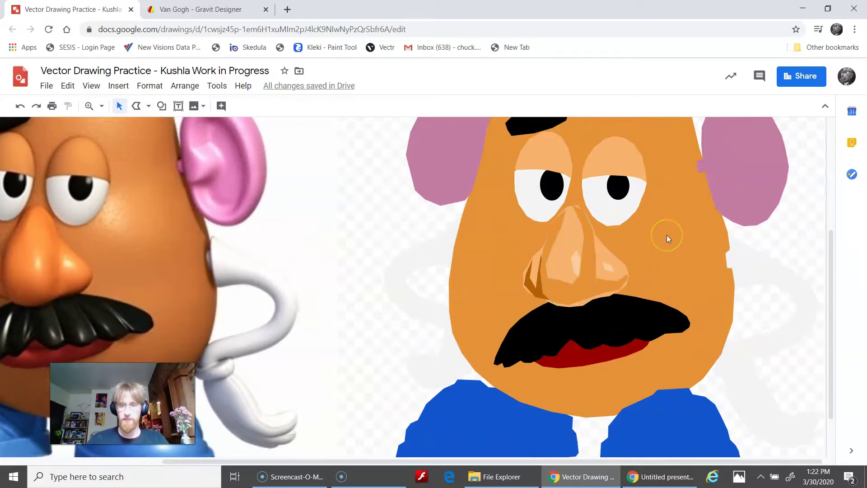
Draw a rectangle covering the whole canvas area beside the reference image, over the vector character
{"action": "key", "text": "ctrl+alt+minus"}
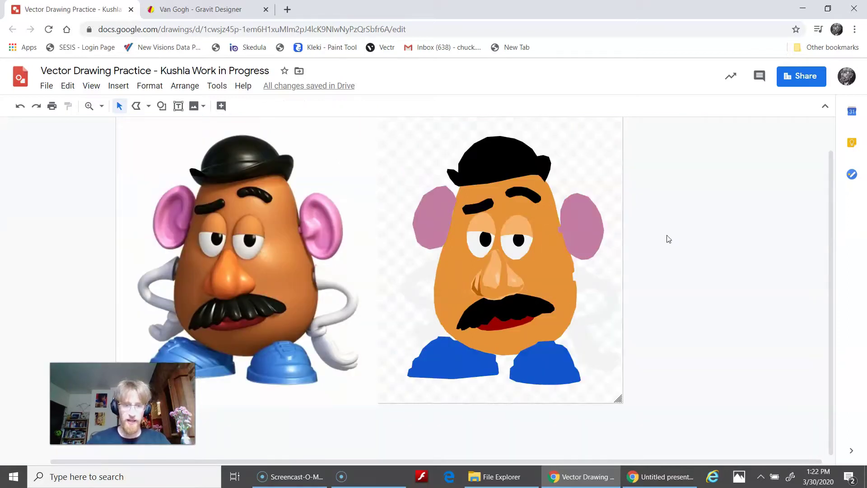
{"action": "left_click", "coordinate": [258, 288]}
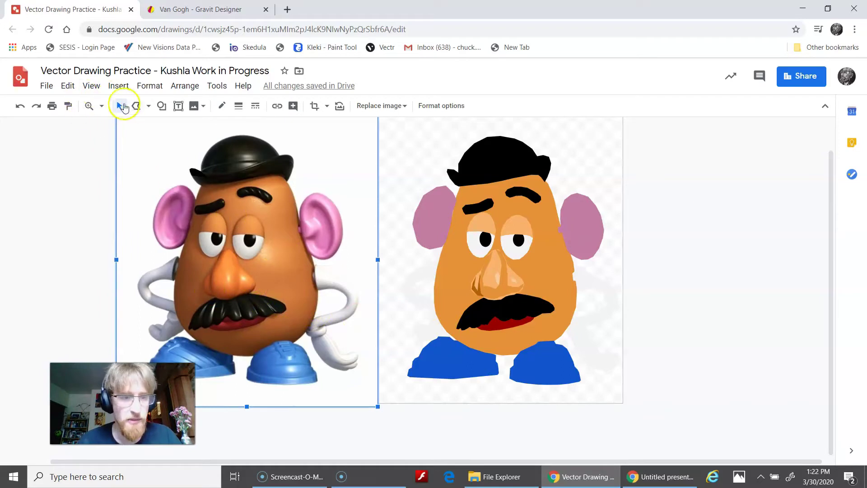
{"action": "left_click", "coordinate": [161, 106]}
{"action": "mouse_move", "coordinate": [183, 132]}
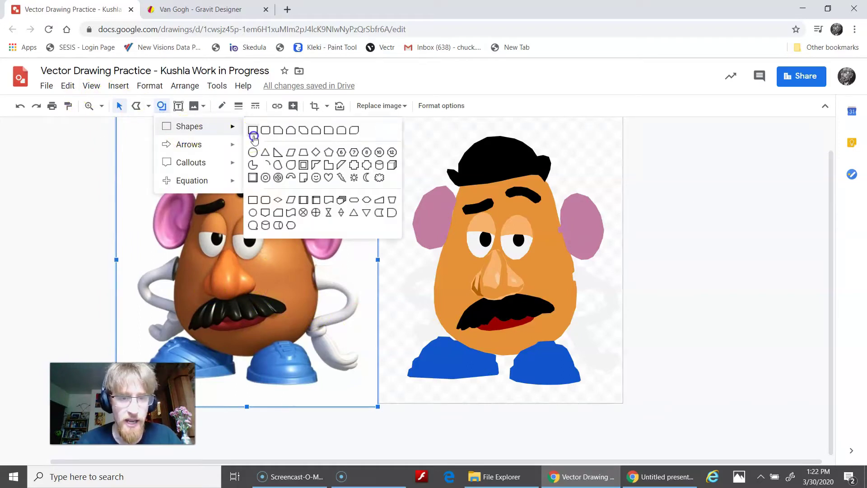
{"action": "left_click", "coordinate": [254, 133]}
{"action": "mouse_move", "coordinate": [377, 117]}
{"action": "left_mouse_down"}
{"action": "mouse_move", "coordinate": [429, 200]}
{"action": "mouse_move", "coordinate": [581, 385]}
{"action": "mouse_move", "coordinate": [623, 402]}
{"action": "left_mouse_up"}
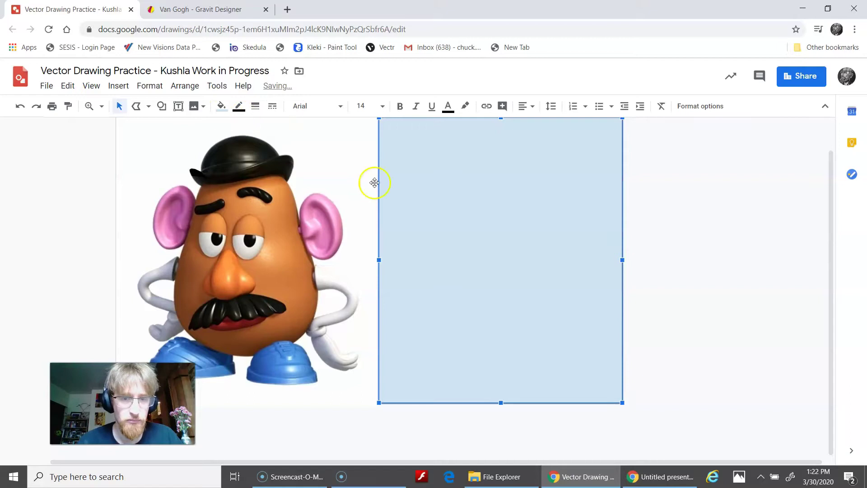
Send the light blue rectangle to the back, behind all the vector character's shapes
{"action": "right_click", "coordinate": [396, 142]}
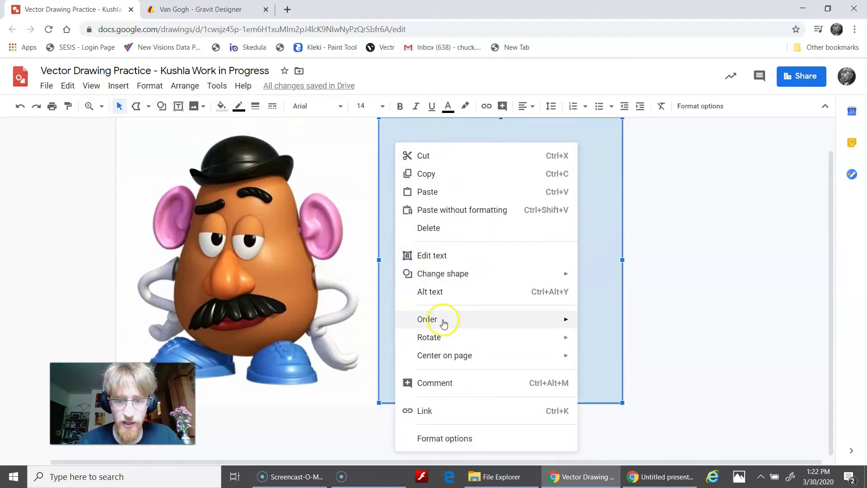
{"action": "mouse_move", "coordinate": [444, 323]}
{"action": "left_click", "coordinate": [608, 378]}
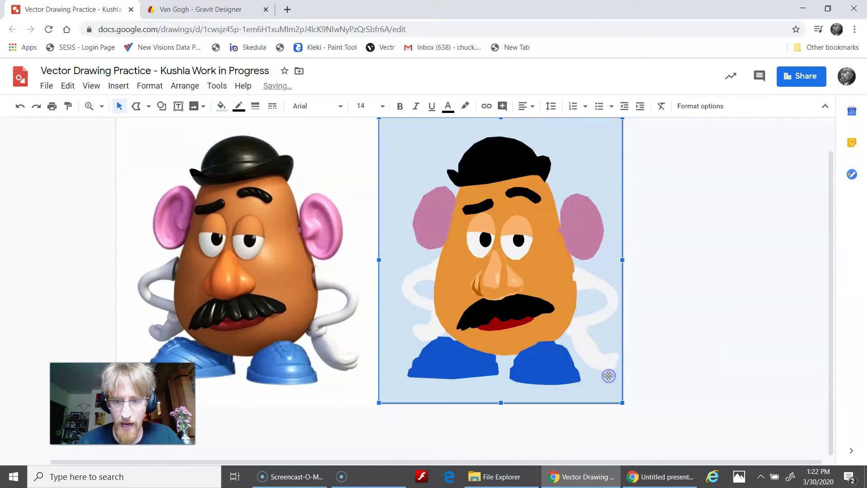
{"action": "left_click", "coordinate": [792, 352]}
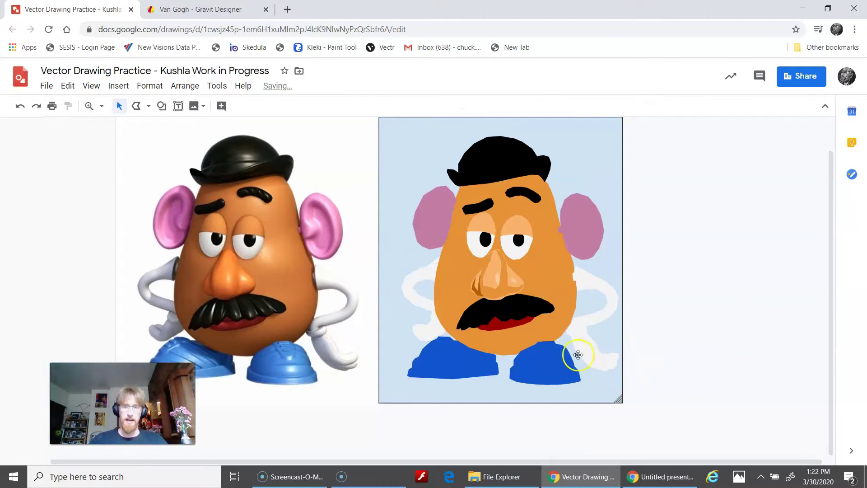